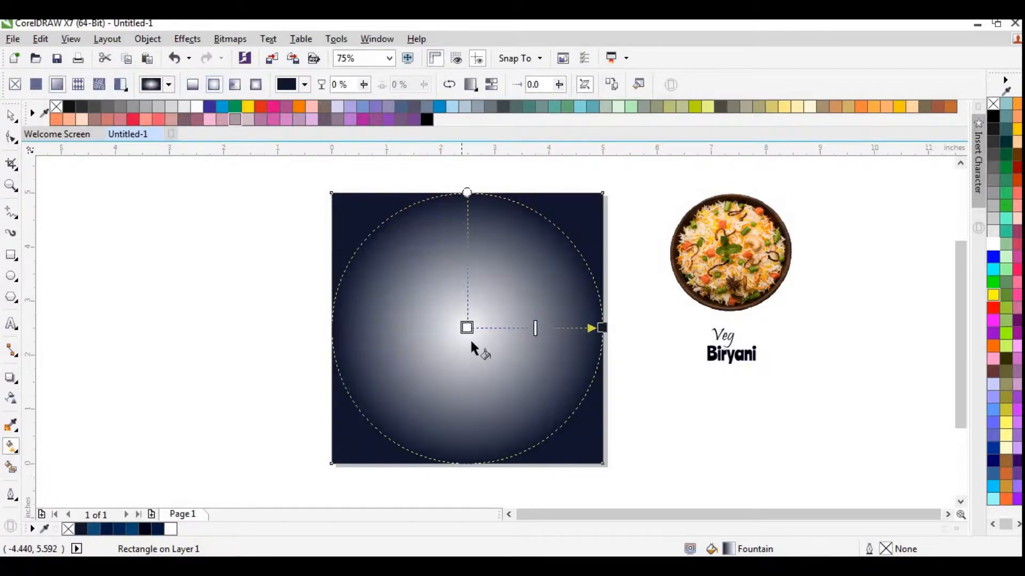
Change the centre colour of the square's radial fountain fill to blue and extend the fill slightly beyond the square's edges.
left_click(466, 327)
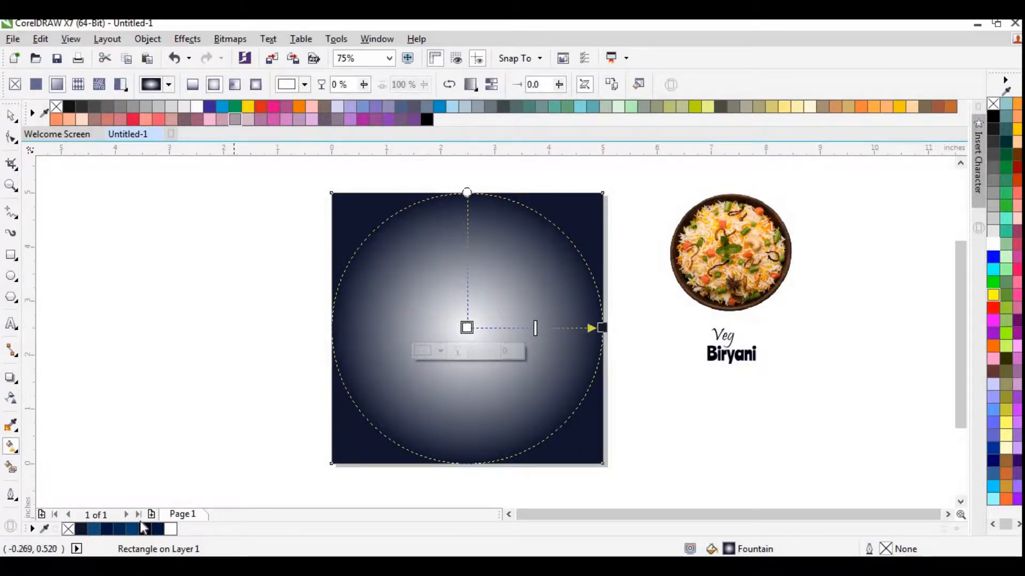
left_click(94, 529)
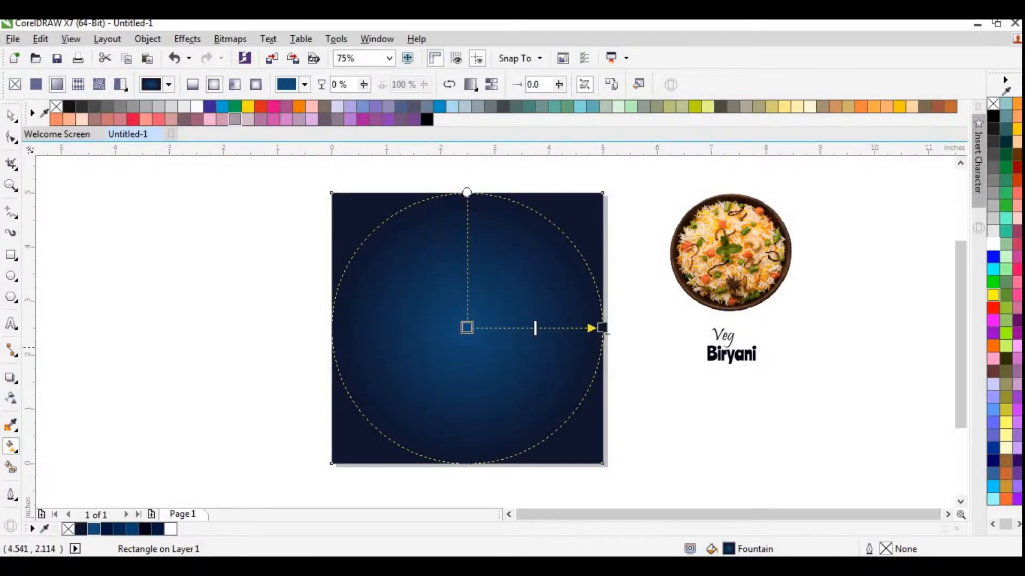
left_click_drag(612, 330, 627, 328)
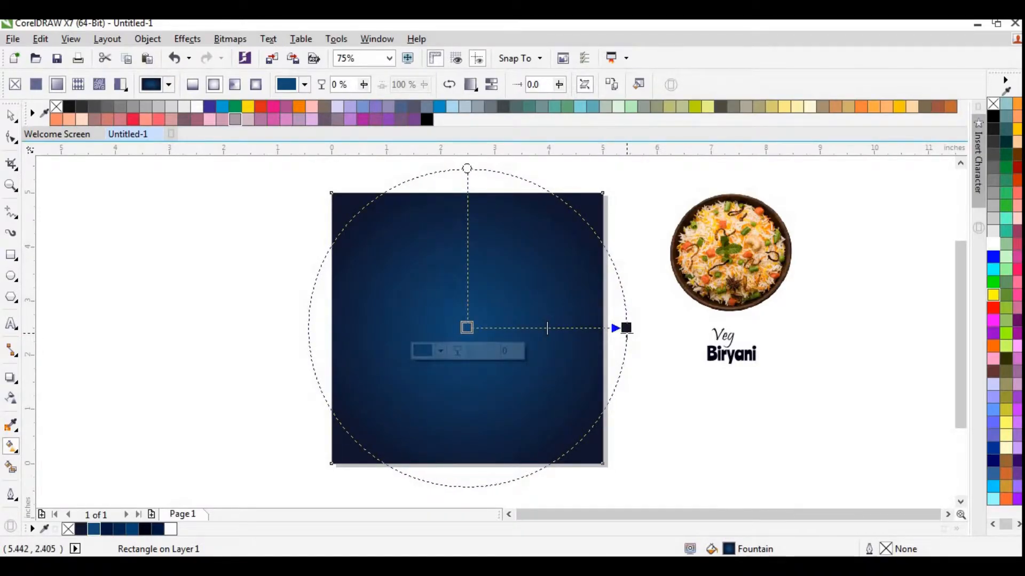
left_click_drag(547, 328, 550, 327)
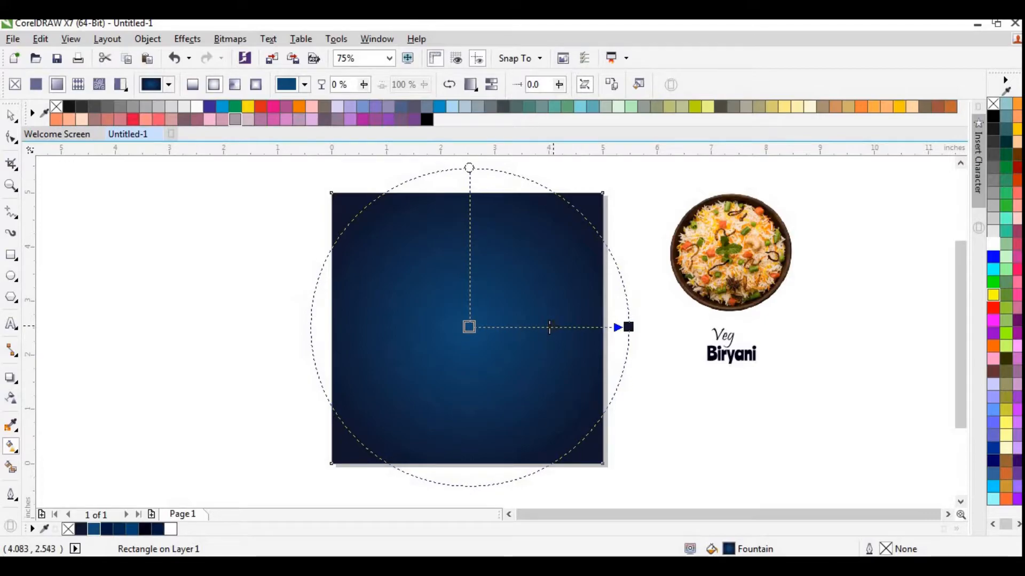
key("ctrl+z")
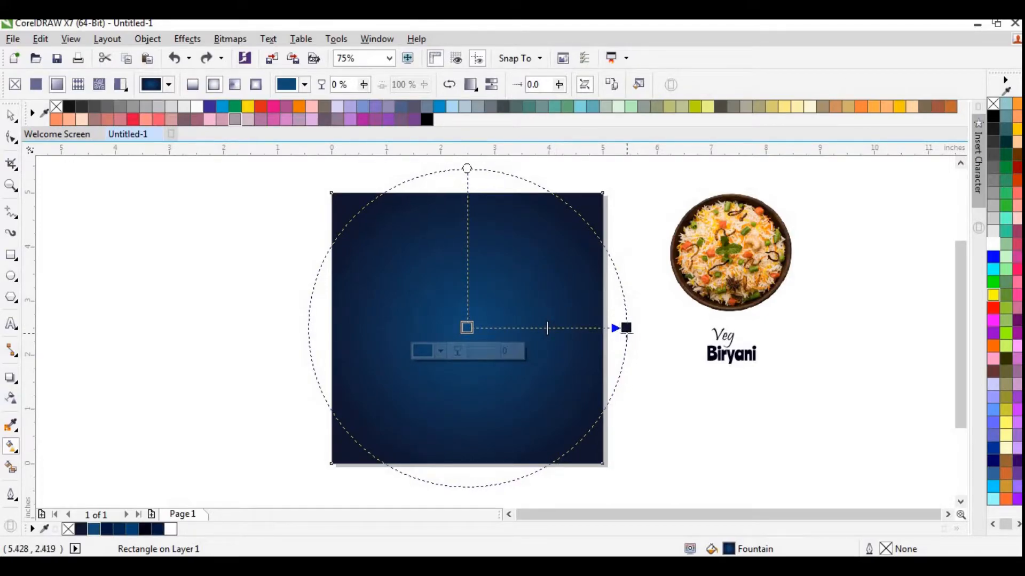
left_click_drag(626, 328, 630, 328)
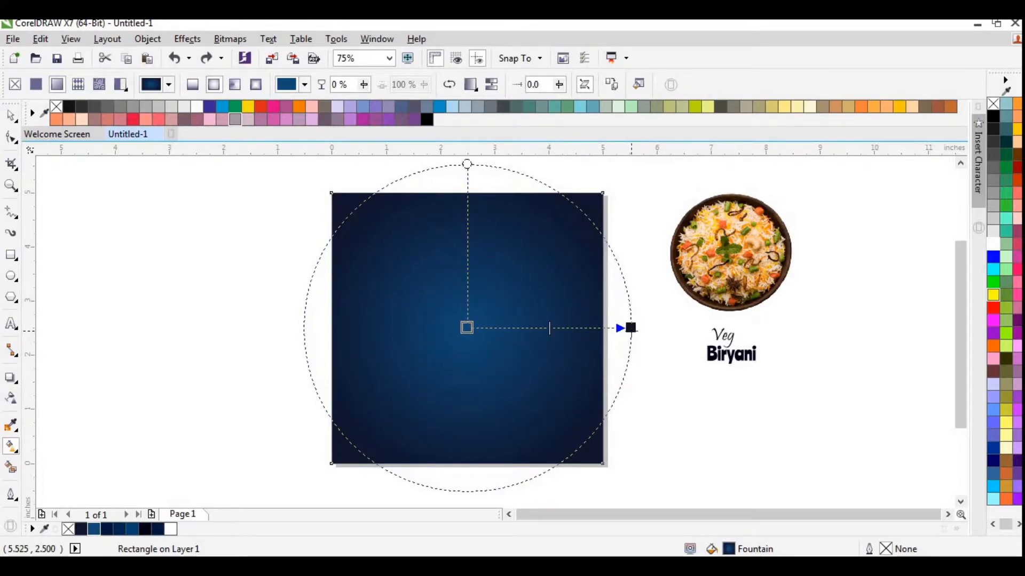
left_click(10, 116)
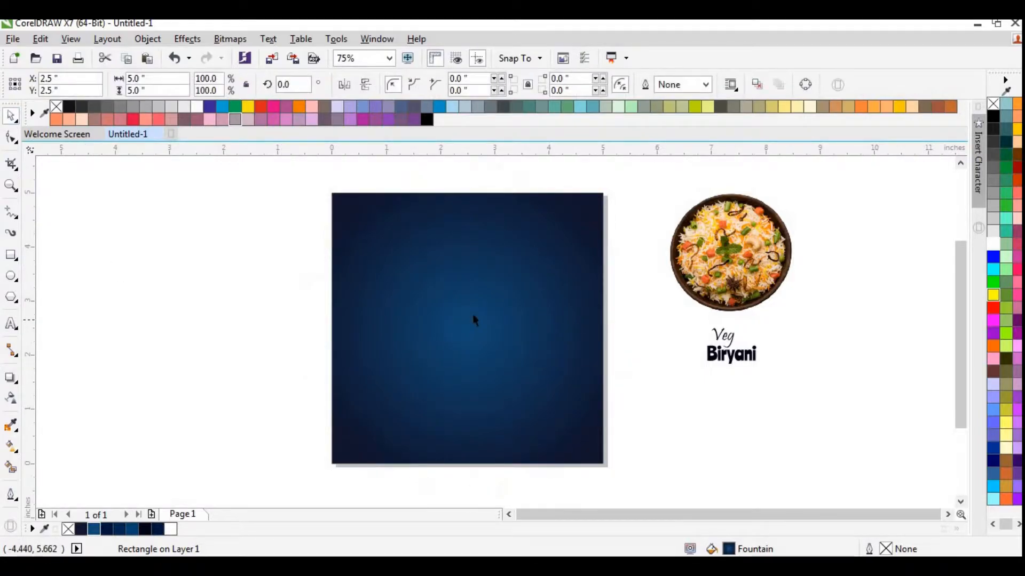
left_click(468, 313)
left_click(638, 307)
Draw a circle about 2.04 inches across over the biryani bowl and move it to the blank area left of the square.
left_click(717, 263)
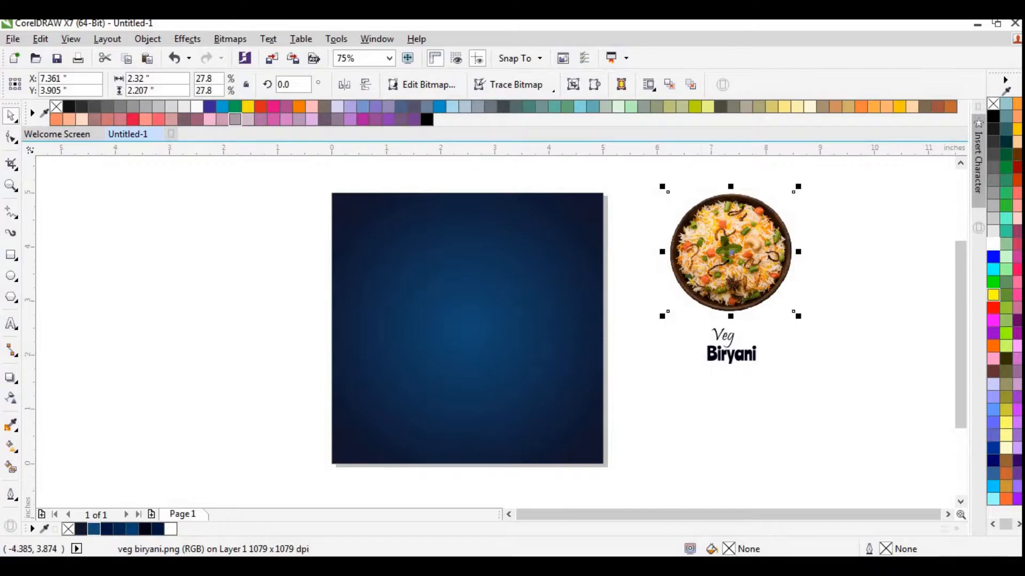
left_click(11, 275)
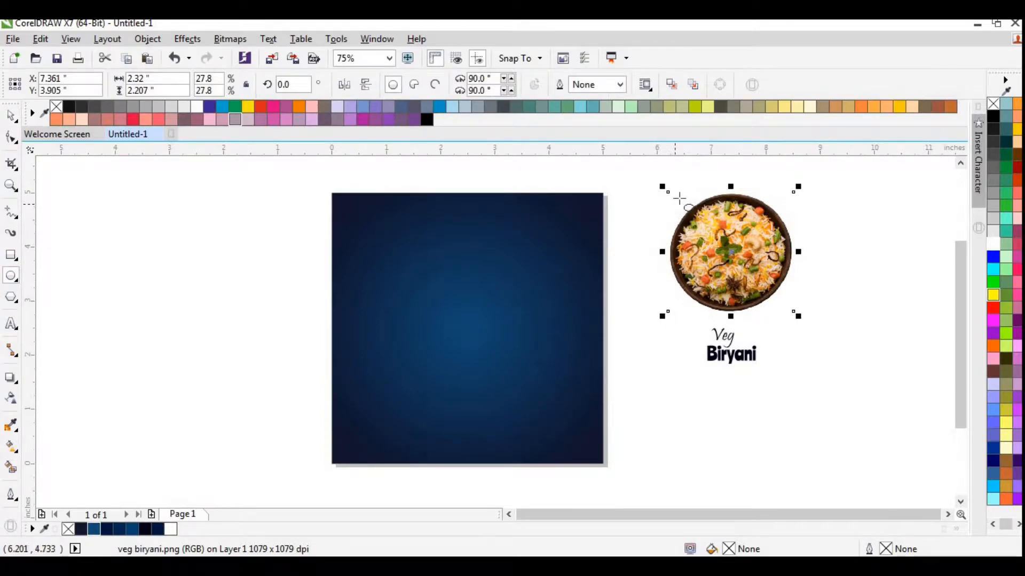
left_click_drag(668, 192, 794, 302)
left_click(12, 116)
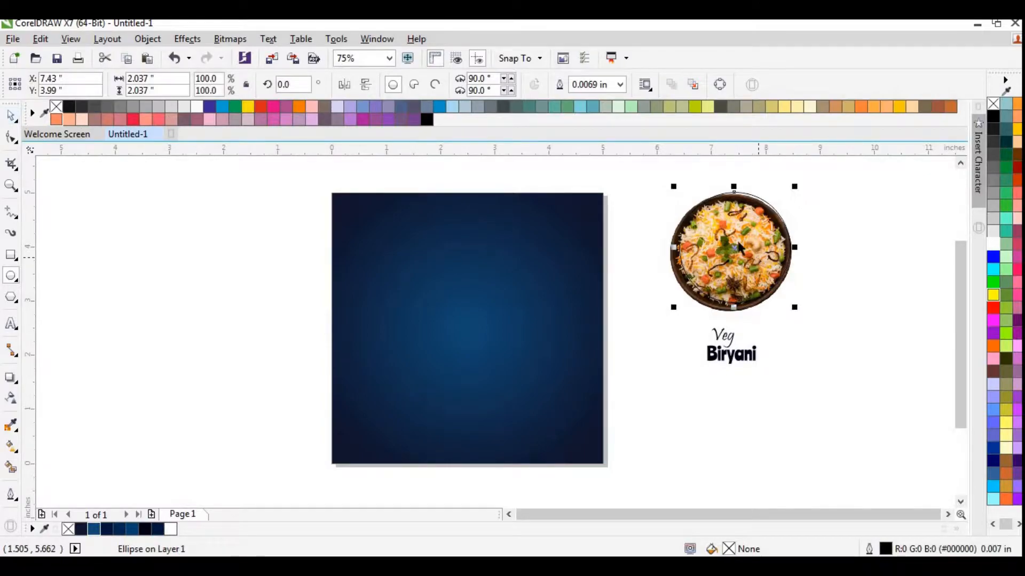
left_click_drag(735, 248, 249, 310)
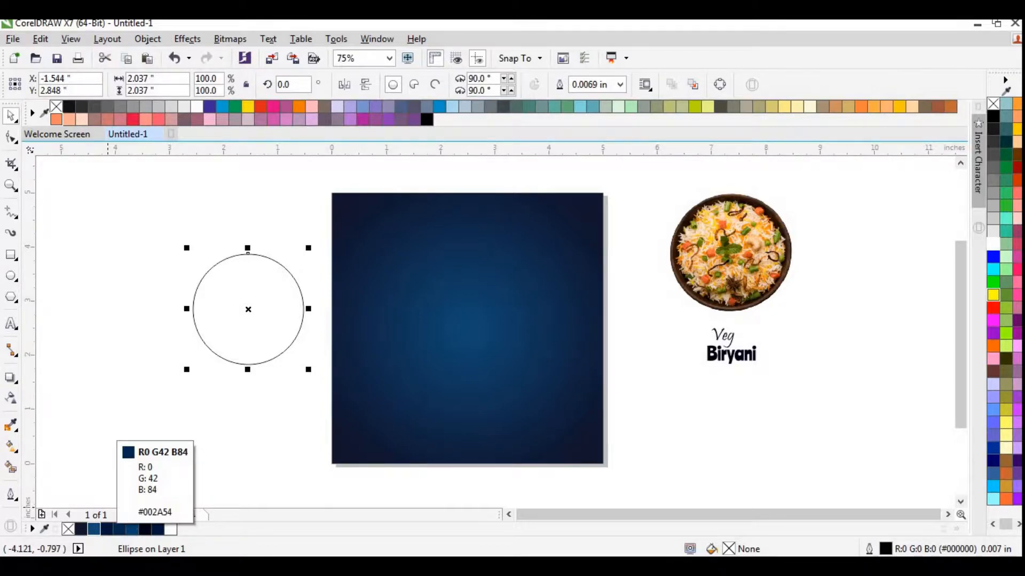
Fill the circle with dark blue R1 G23 B62 (#01173E) and remove its outline.
left_click(108, 530)
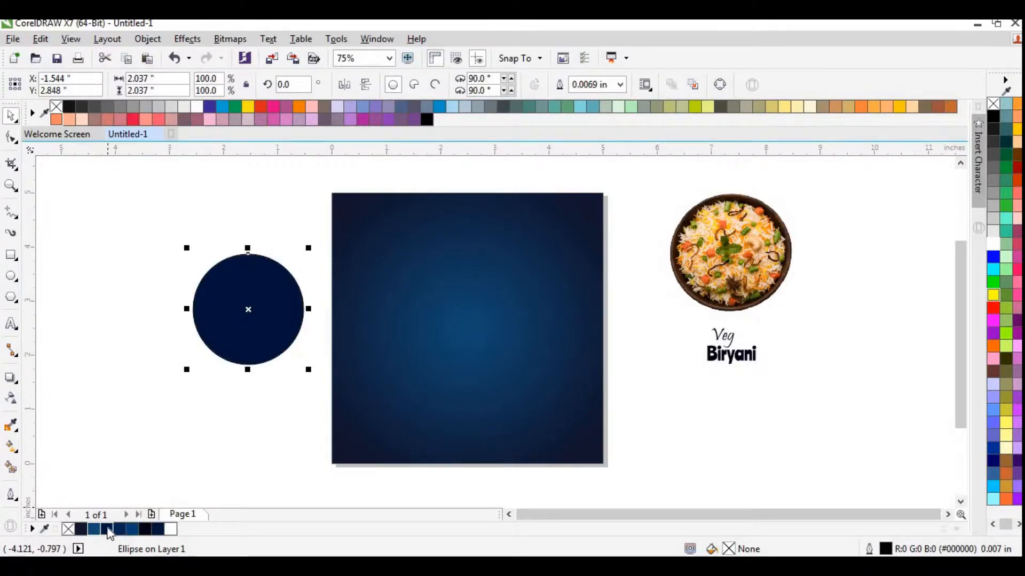
right_click(67, 528)
left_click(181, 359)
left_click(212, 325)
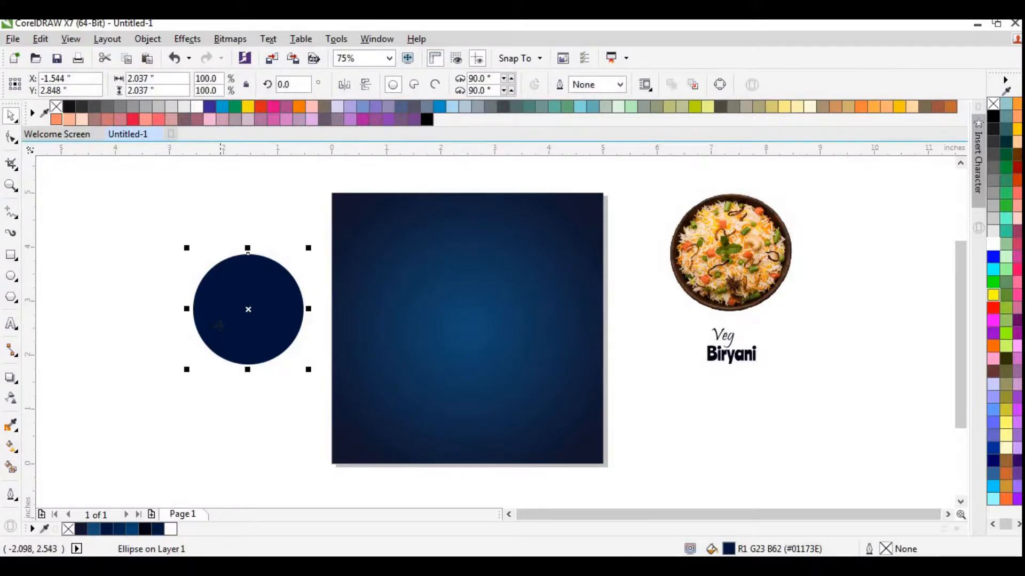
Apply a radial fountain fill to the circle with R0 G42 B84 (#002A54) as its centre colour.
scroll(220, 325, "up", 1)
left_click(11, 446)
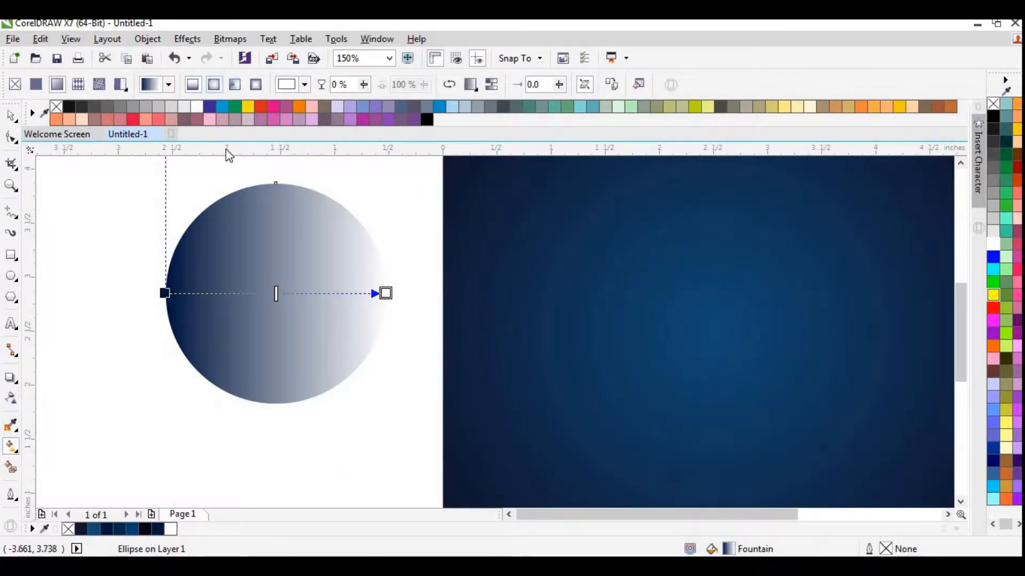
left_click(120, 530)
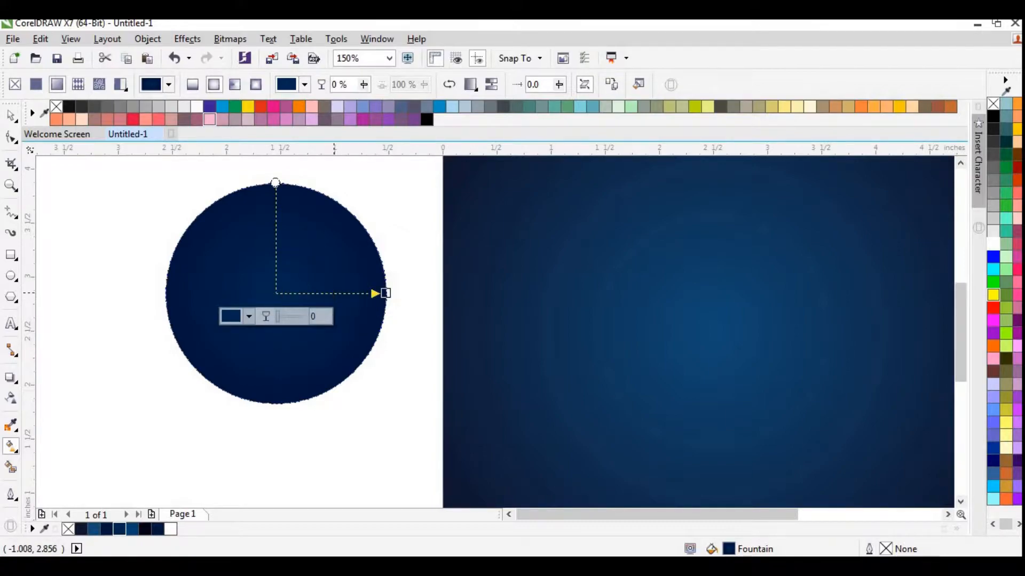
Add a brighter blue colour stop about midway along the circle's fountain fill and nudge it slightly outward.
double_click(336, 293)
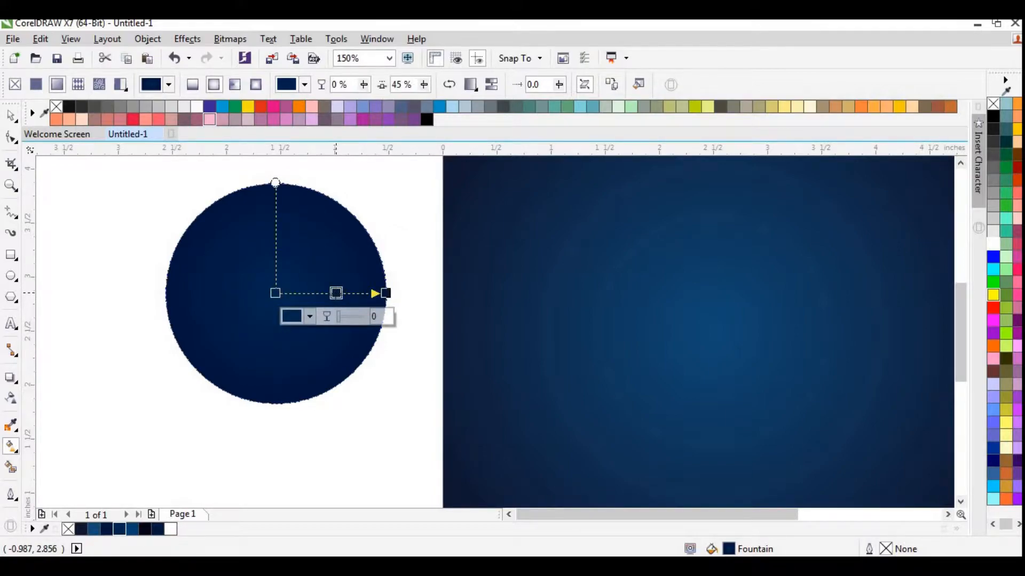
left_click_drag(336, 293, 332, 293)
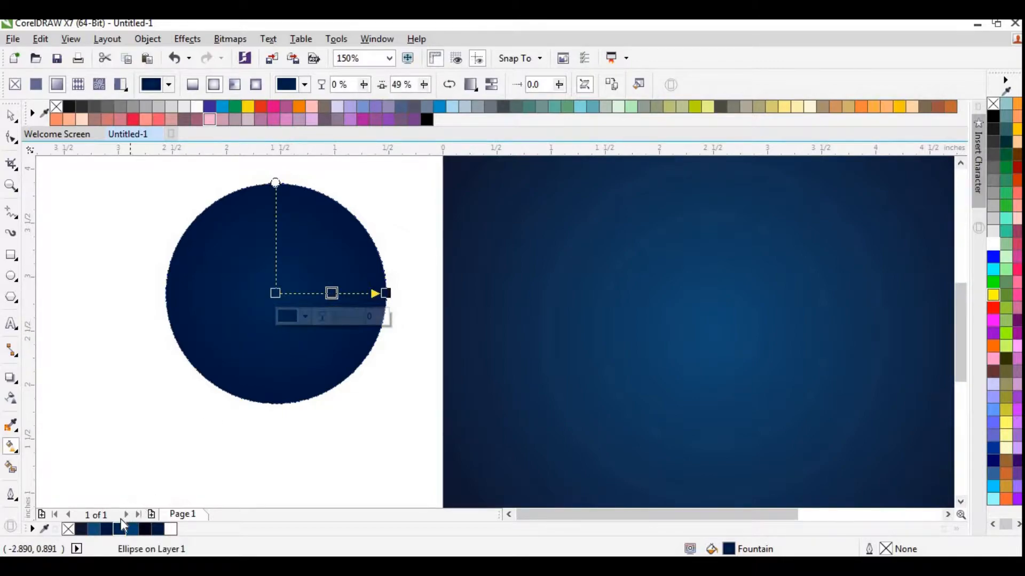
left_click(133, 531)
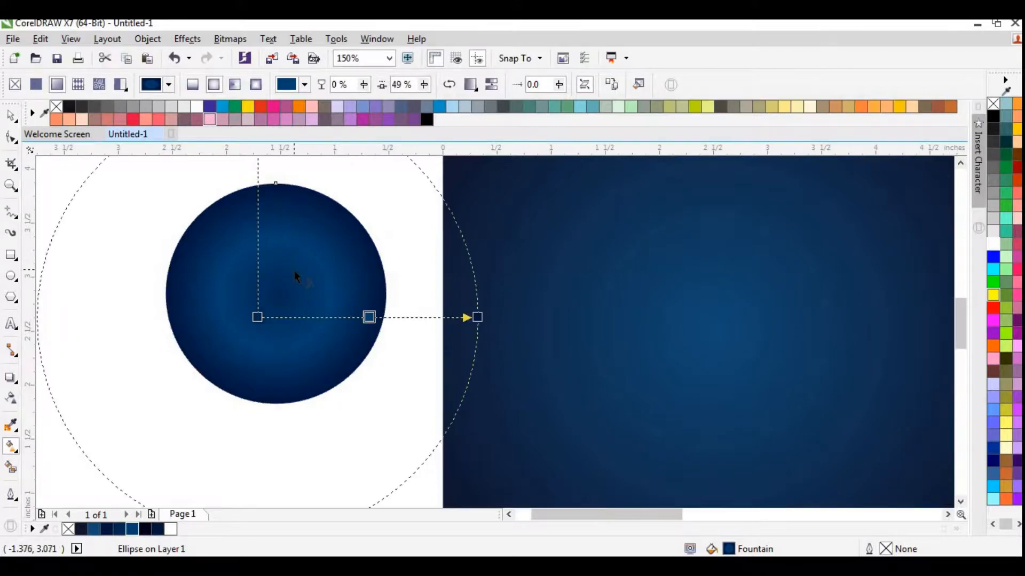
scroll(294, 270, "up", 2)
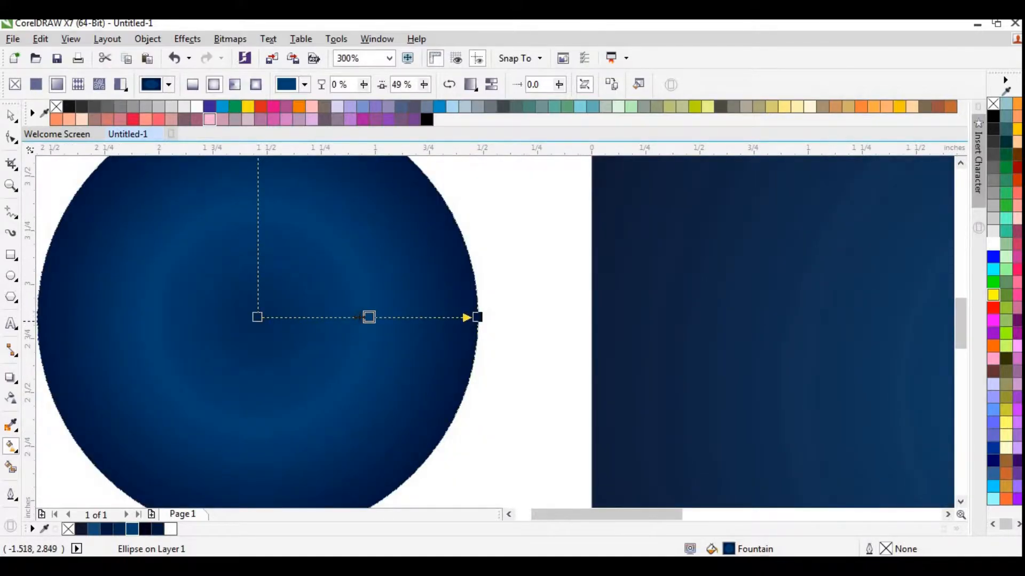
left_click_drag(368, 317, 375, 317)
Try #0A2F54 as the centre colour of the circle's fountain fill and go back to the #002A54 swatch.
left_click(257, 317)
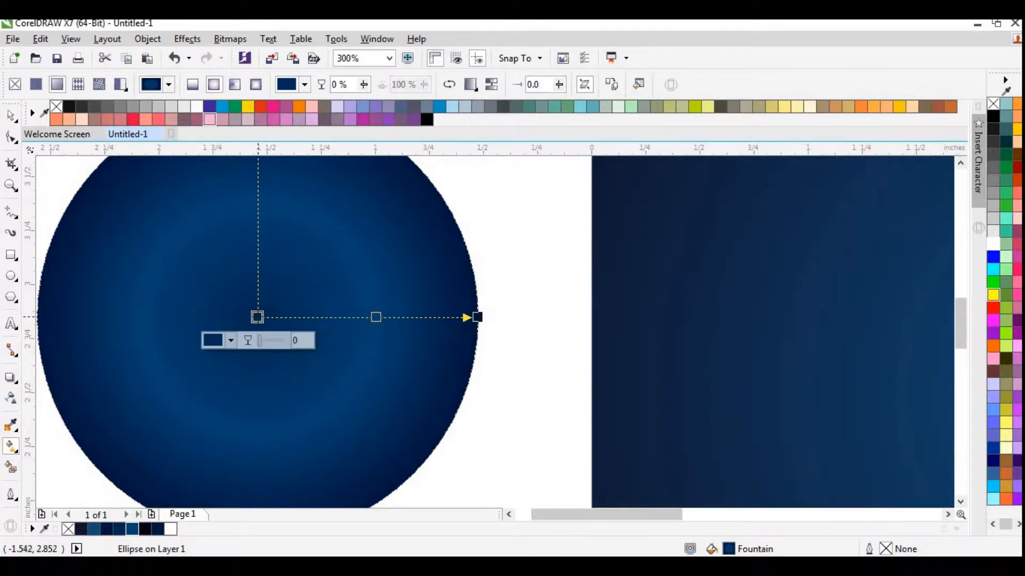
left_click(305, 85)
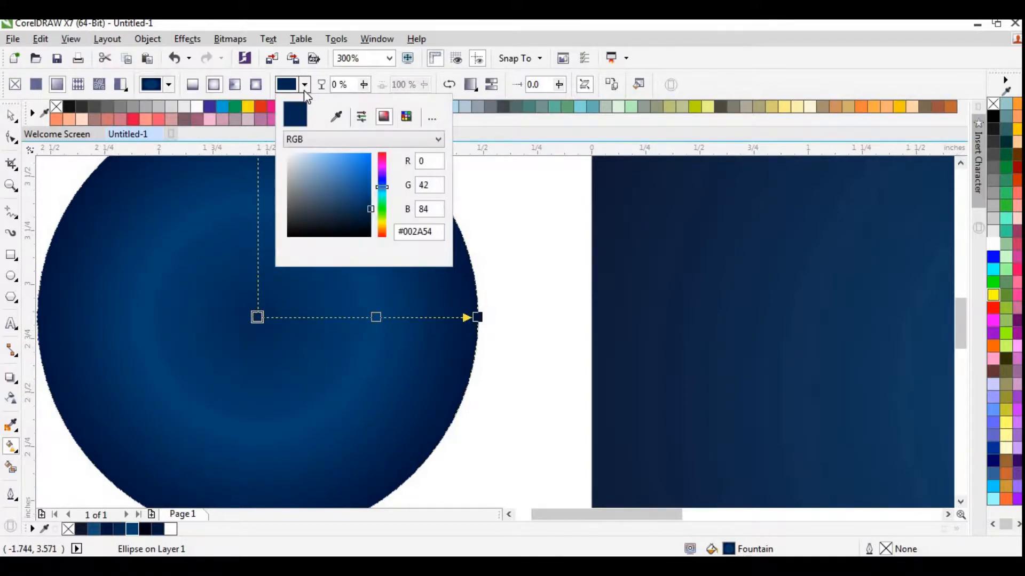
left_click_drag(362, 208, 355, 208)
left_click(359, 206)
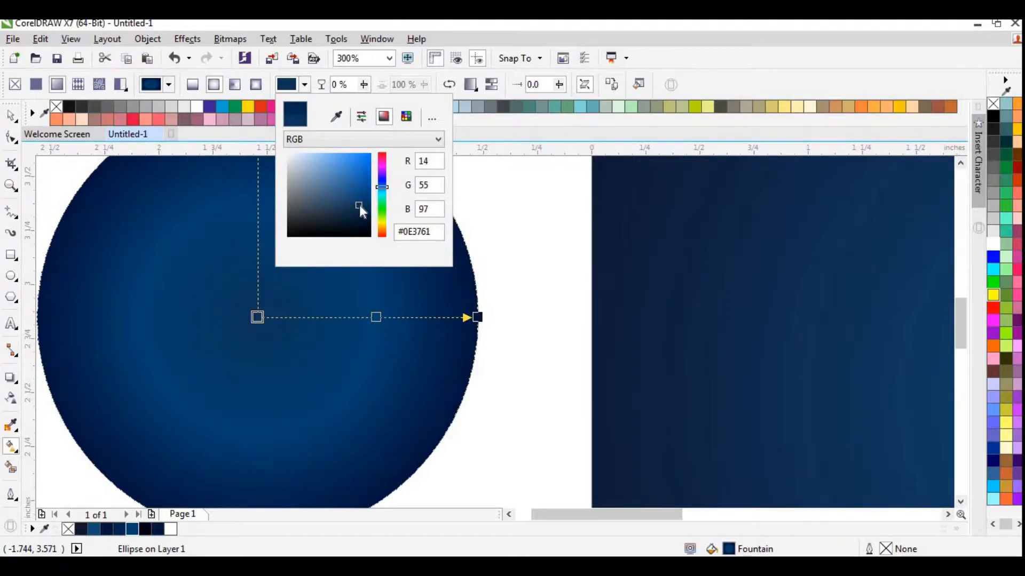
left_click(361, 209)
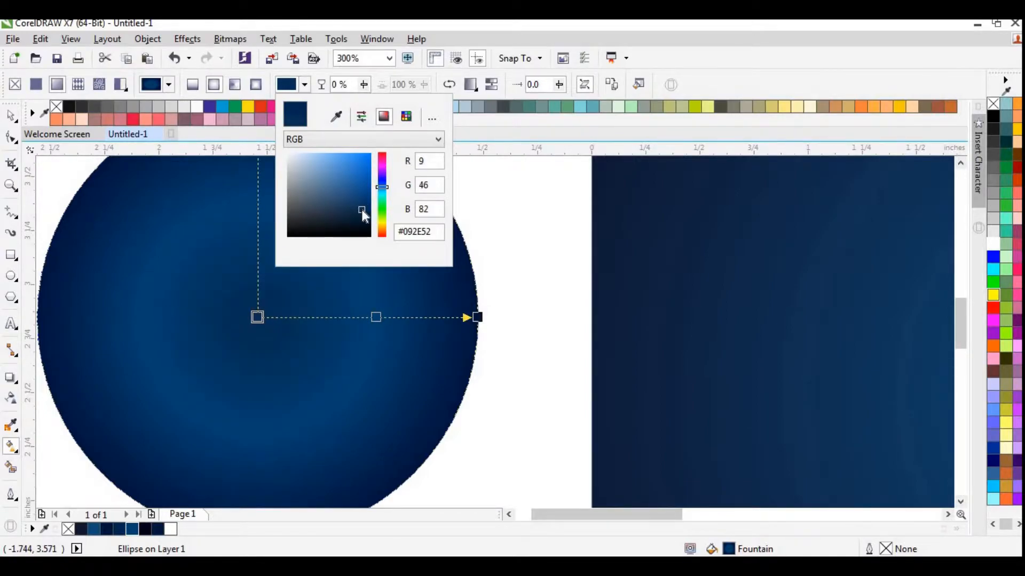
left_click(361, 209)
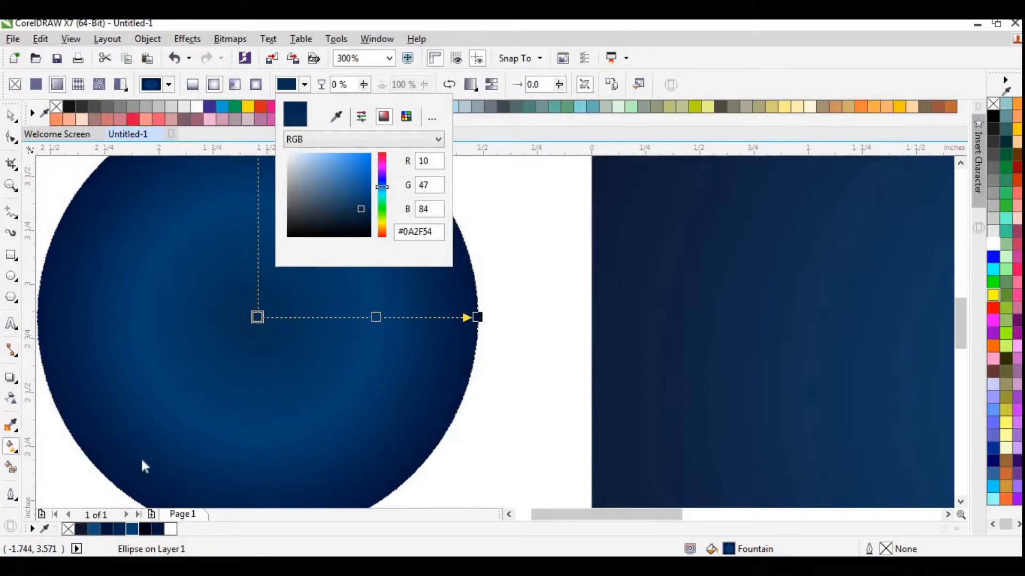
left_click(257, 318)
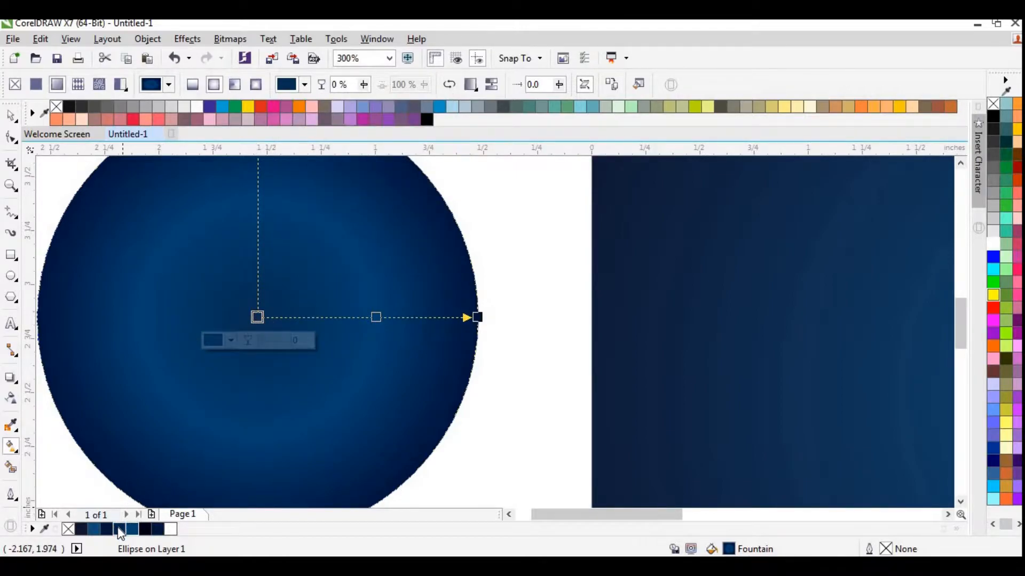
Move the brighter blue middle stop of the circle's fountain fill outward to the 38% position.
mouse_move(377, 318)
left_mouse_down()
mouse_move(368, 317)
mouse_move(383, 317)
left_mouse_up()
left_click(384, 317)
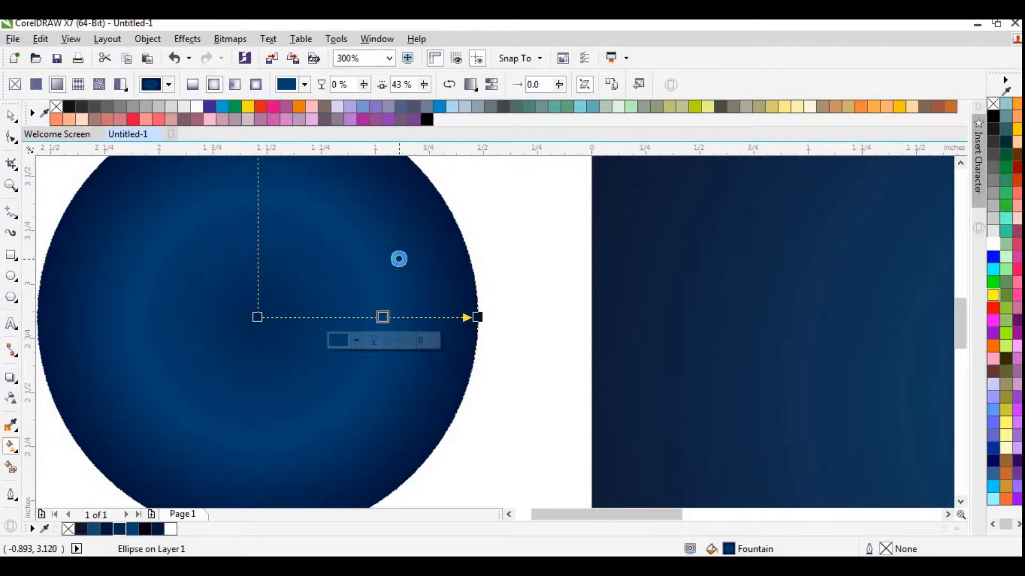
scroll(398, 258, "down", 2)
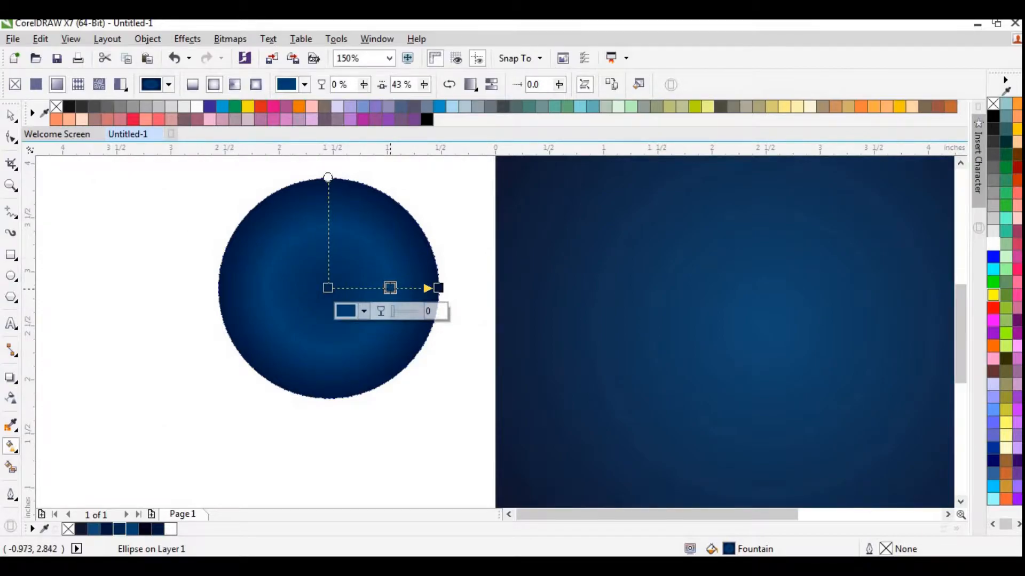
scroll(390, 288, "up", 2)
left_click_drag(390, 287, 403, 287)
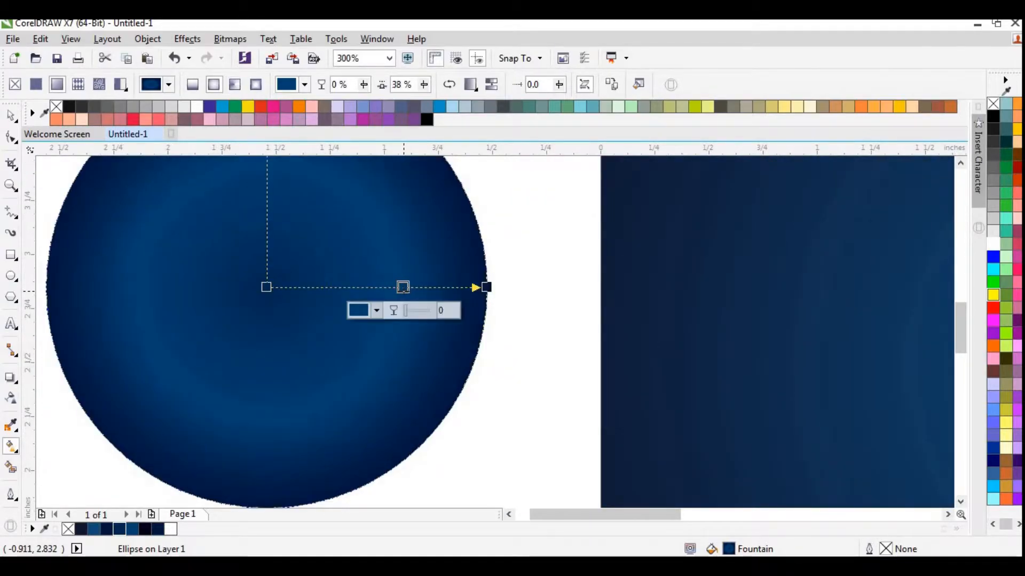
scroll(403, 287, "down", 2)
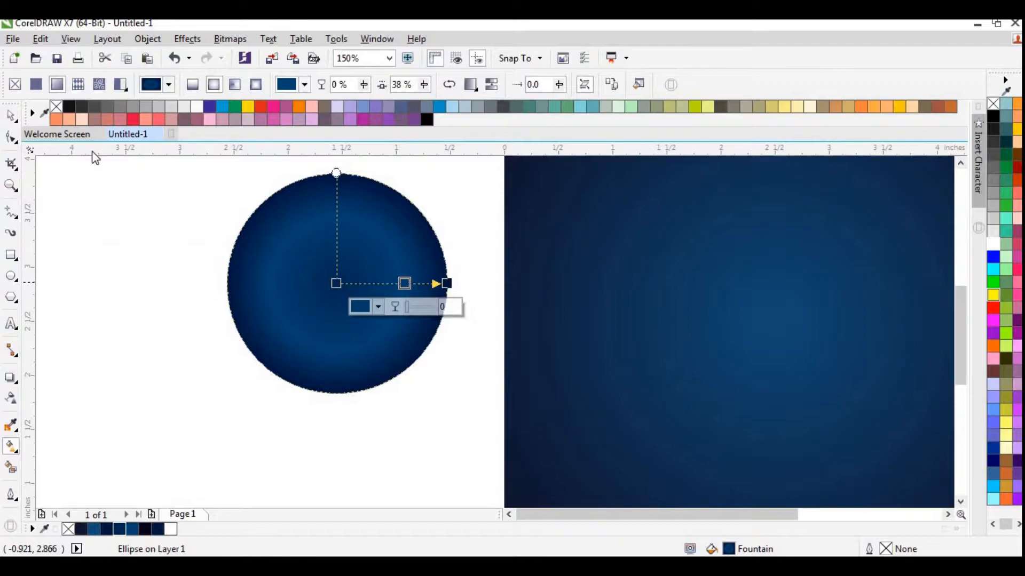
Duplicate the circle as a concentric copy about 0.4 inch across and fill it with near-black R0 G1 B22 (#000116).
key("space")
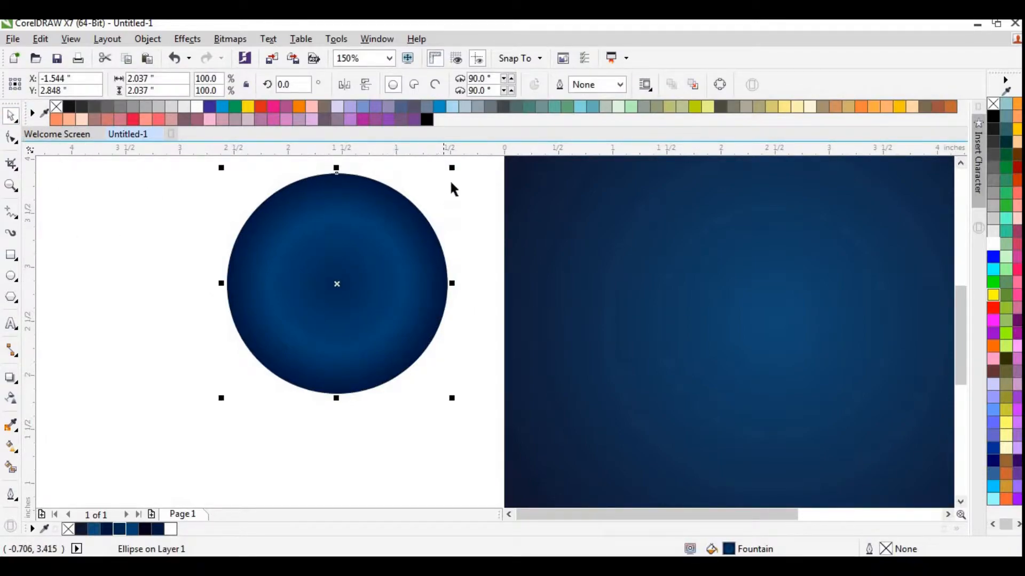
left_click_drag(451, 170, 399, 259)
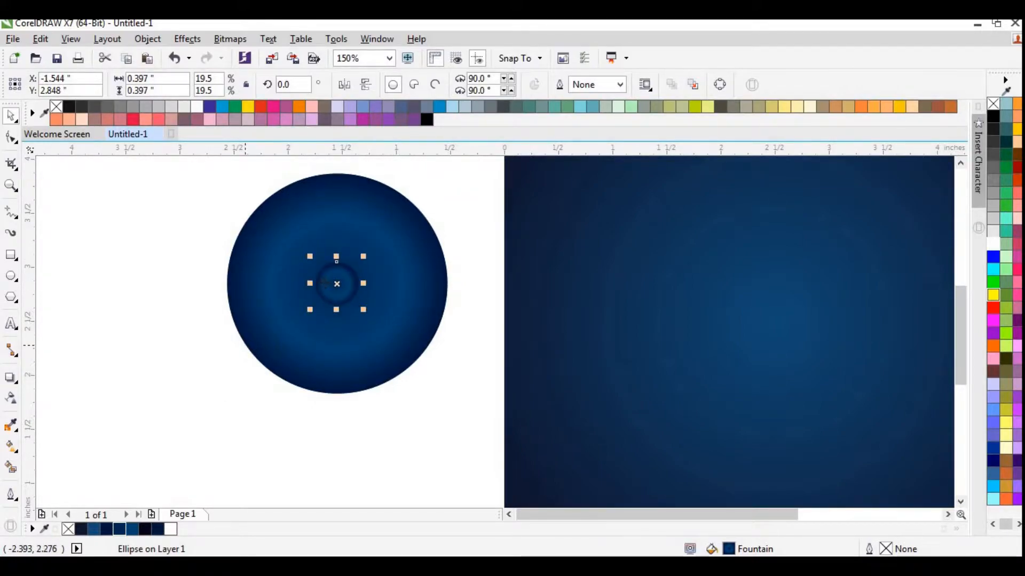
scroll(358, 284, "up", 2)
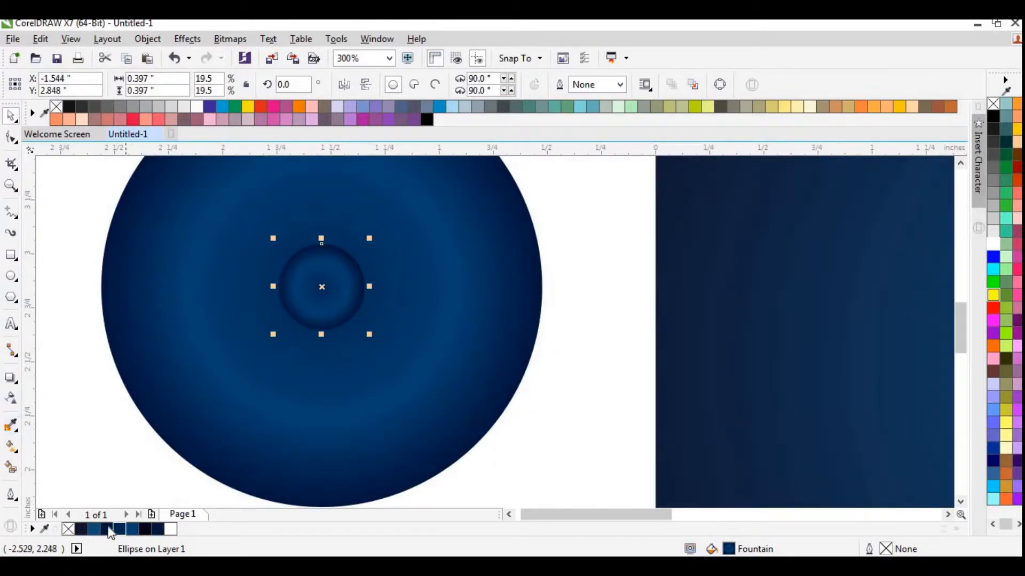
left_click(145, 530)
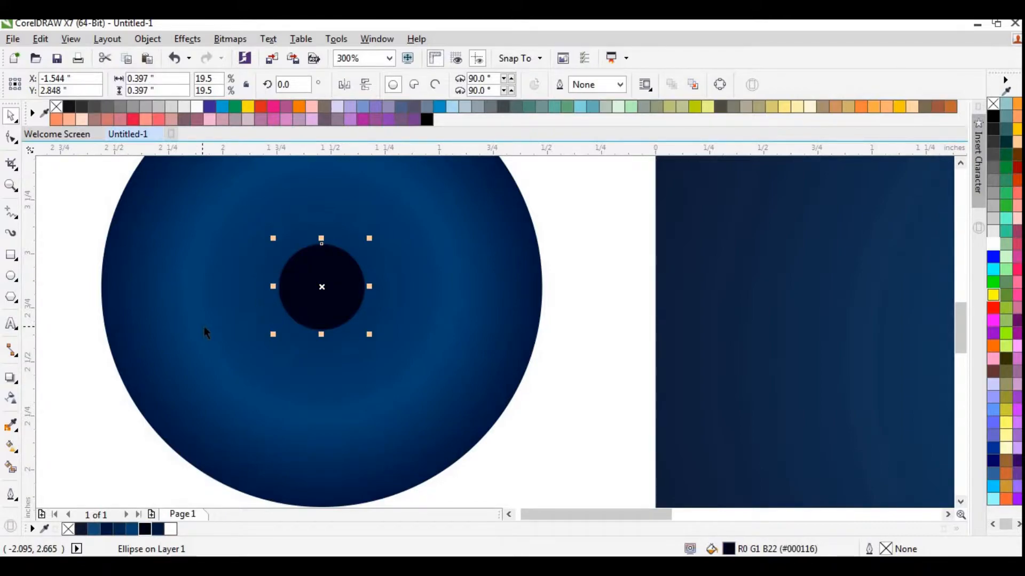
Apply a radial fountain fill to the small inner circle and delete its middle colour stop.
left_click(11, 446)
left_click(57, 84)
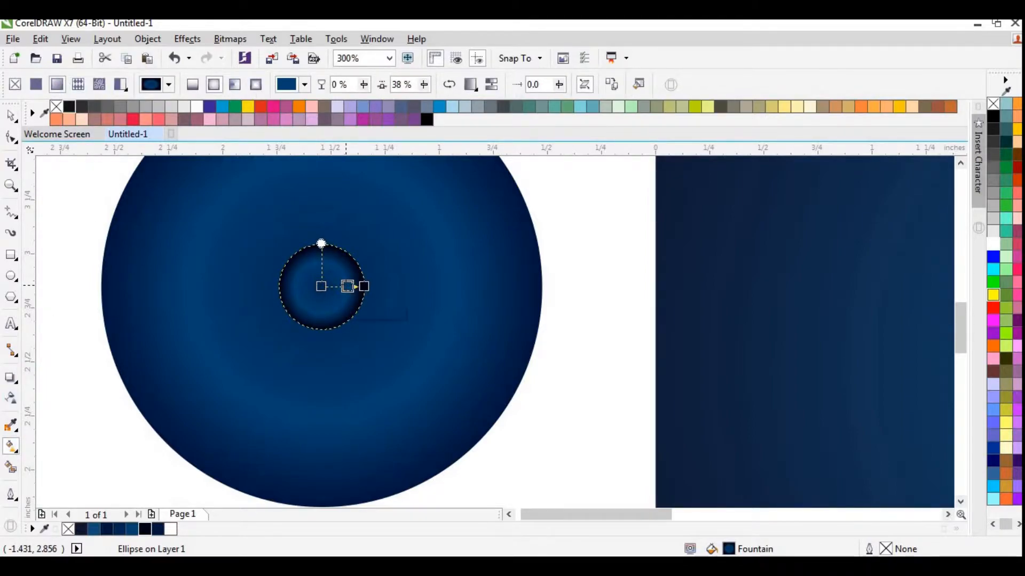
double_click(347, 286)
scroll(336, 289, "up", 1)
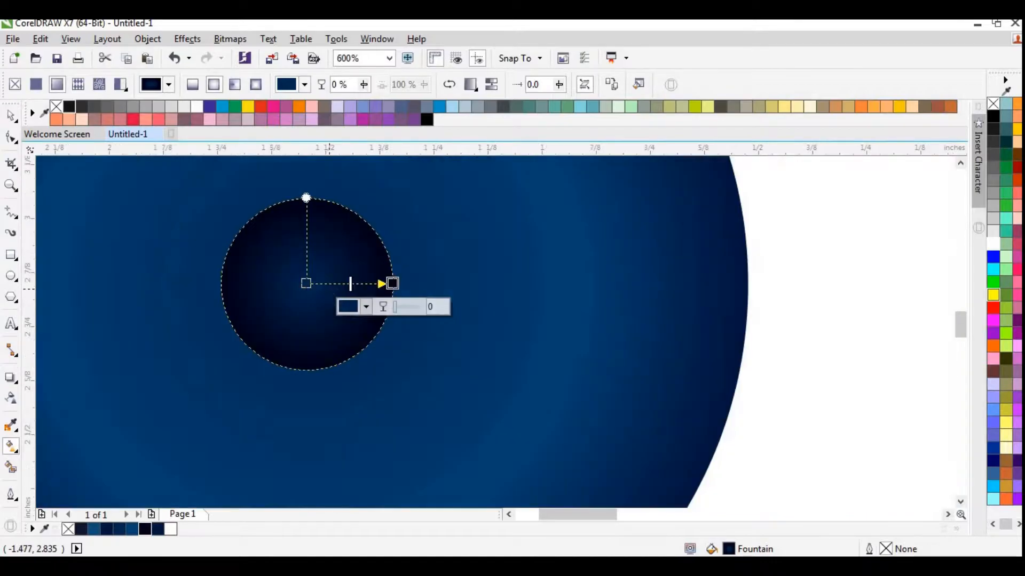
Set the centre colour of the small inner circle's radial fill to the dark navy swatch and shift the gradient centre up and right.
left_click(306, 283)
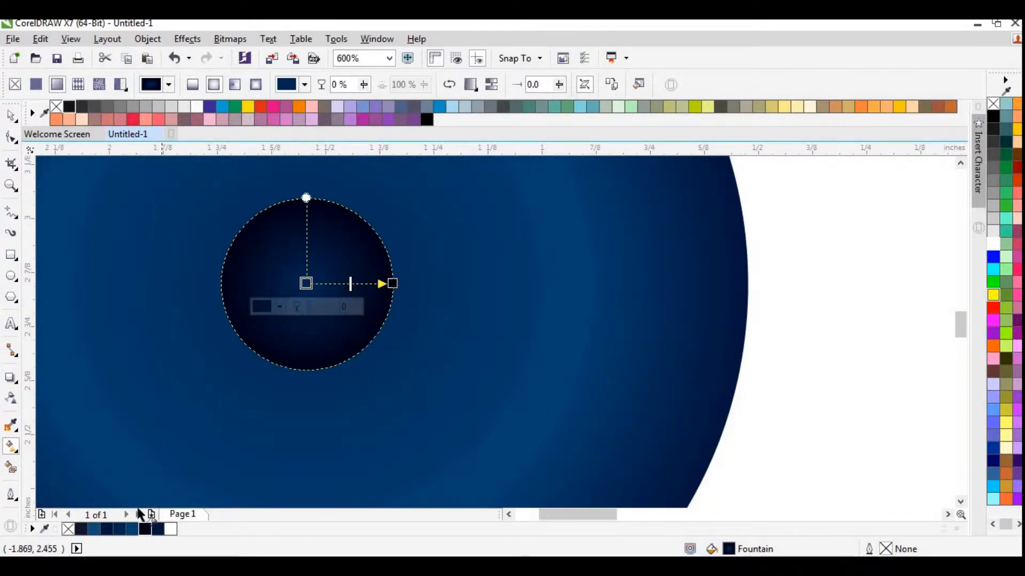
left_click(158, 530)
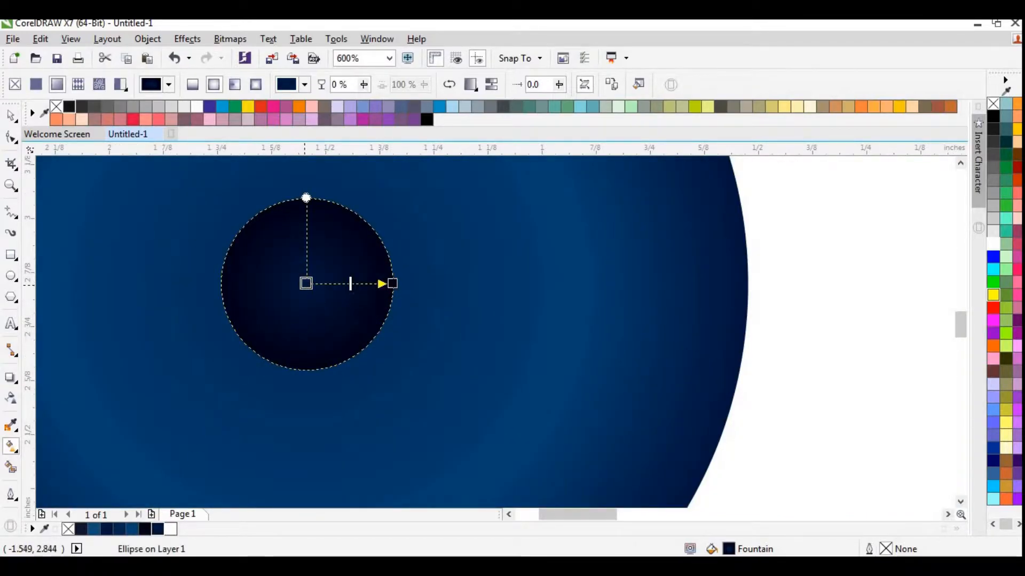
left_click_drag(350, 283, 318, 263)
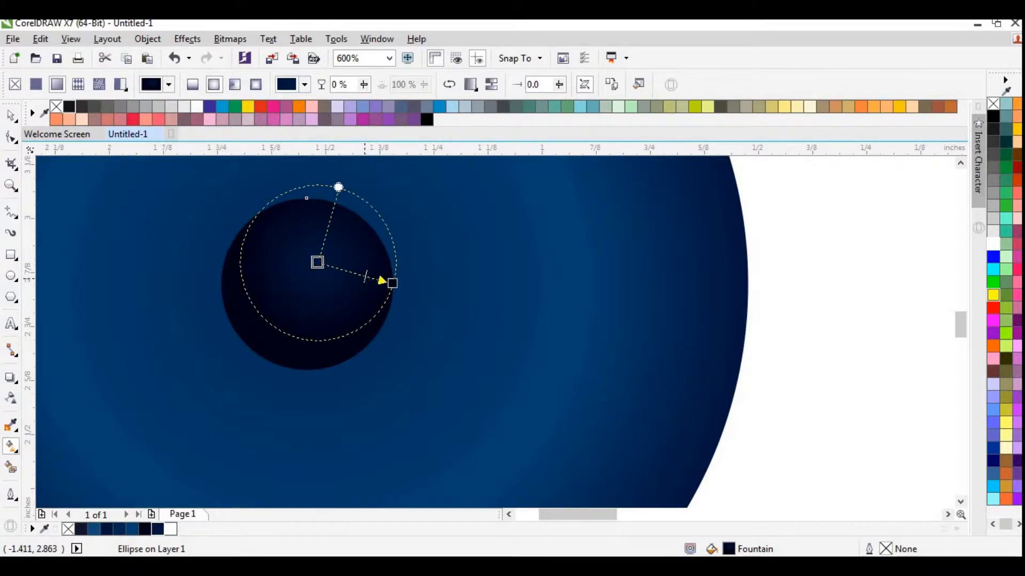
key("space")
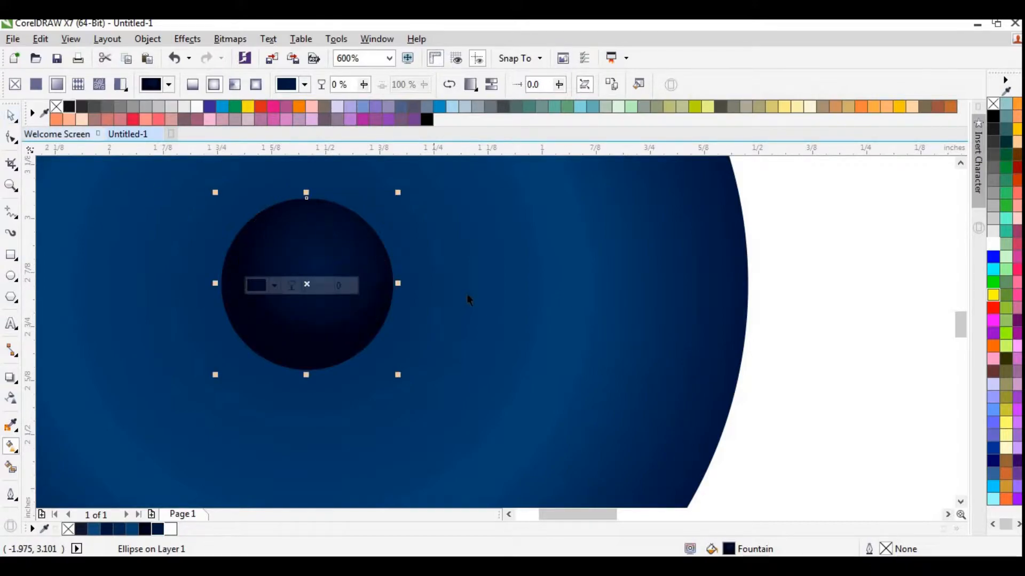
scroll(468, 291, "down", 1)
scroll(467, 291, "down", 1)
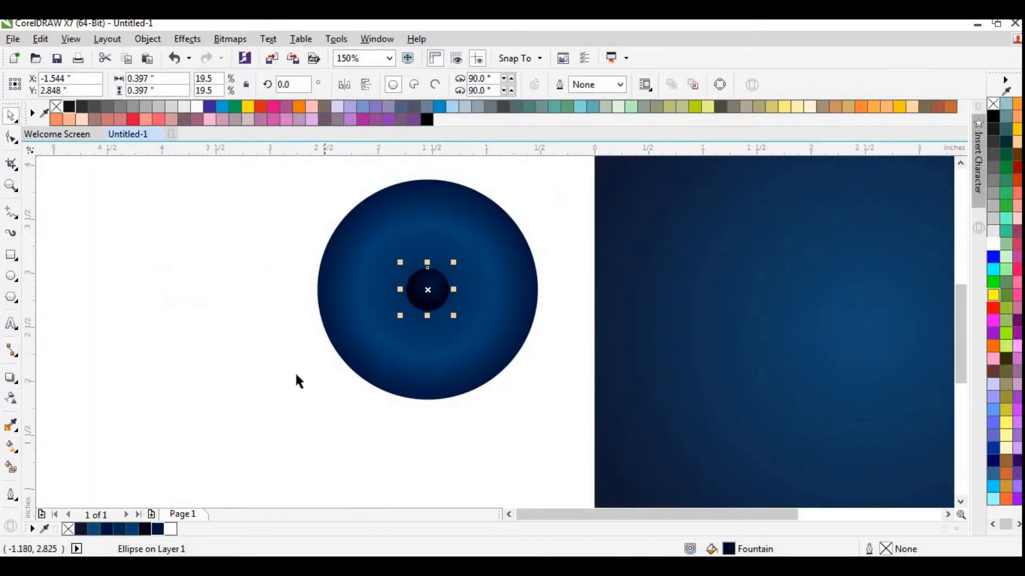
left_click(257, 316)
scroll(257, 316, "down", 1)
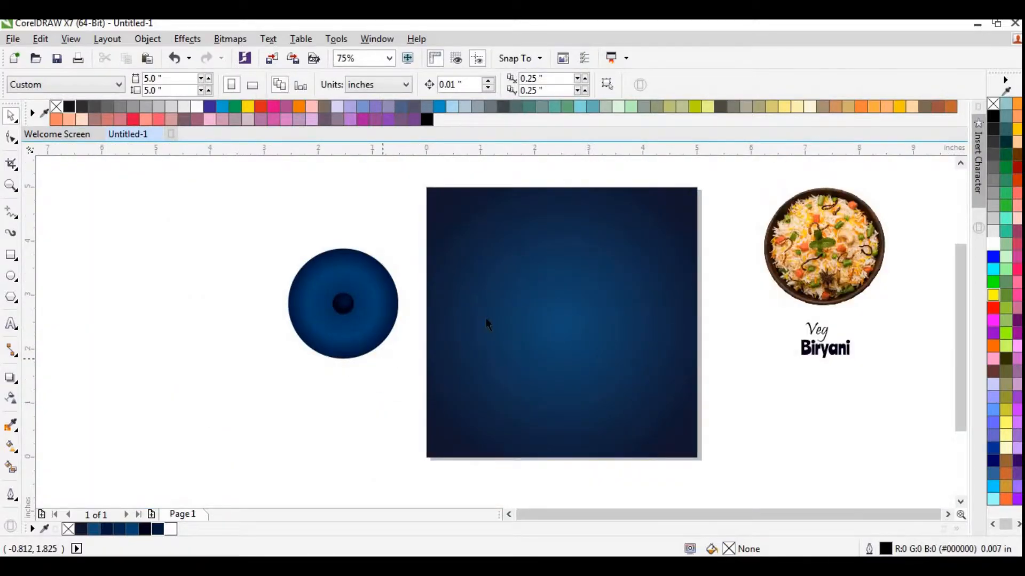
Centre the biryani bowl photo on the page and give it a Flat Bottom Left drop shadow with its offset pulled in close to the bowl.
left_click(790, 268)
key("p")
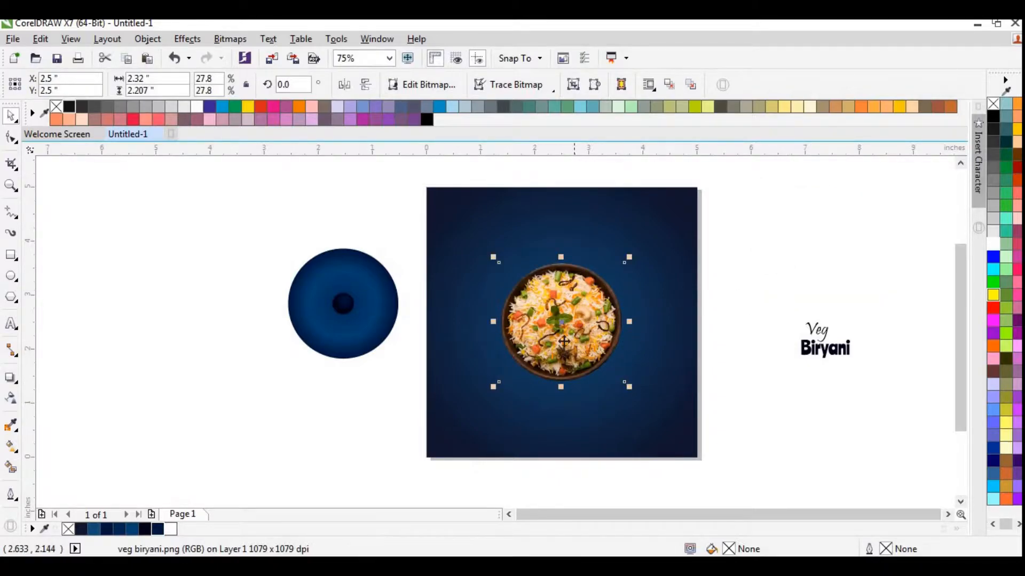
left_click(9, 379)
left_click(71, 85)
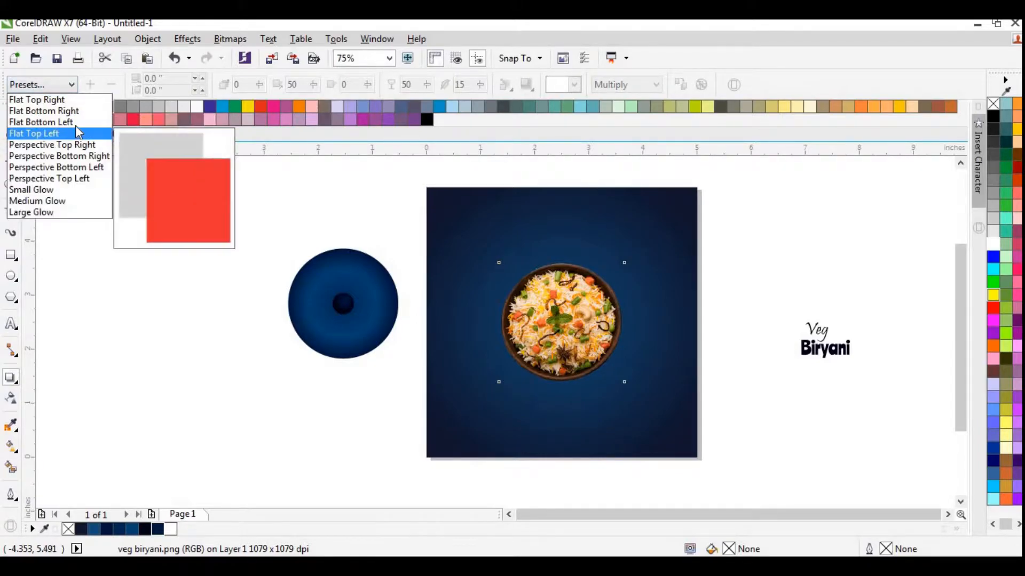
left_click(43, 122)
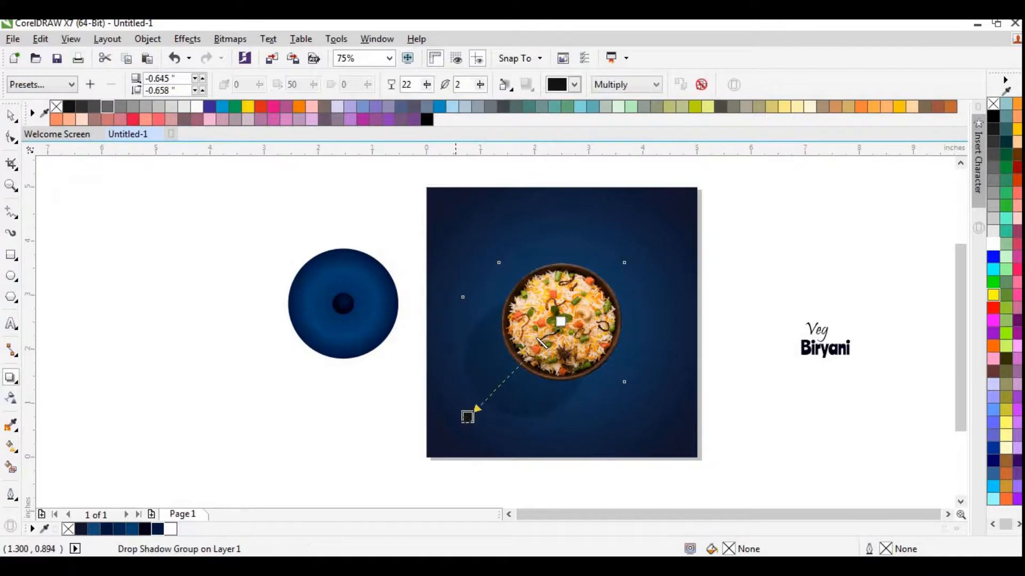
left_click_drag(468, 417, 508, 390)
left_click(12, 119)
Group the two blue circles and move the group over the upper-right part of the biryani bowl.
left_click_drag(214, 231, 414, 385)
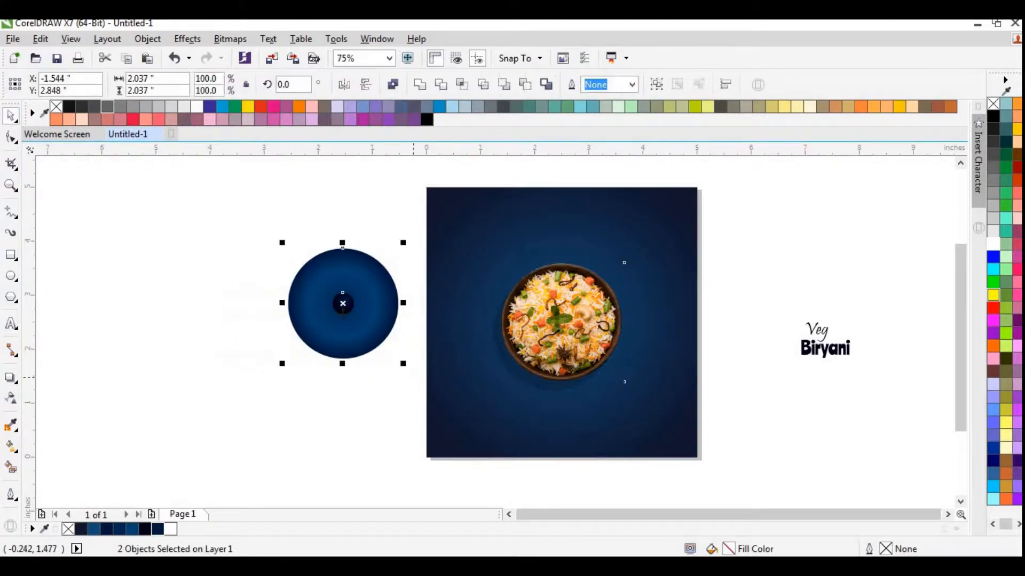
left_click(147, 38)
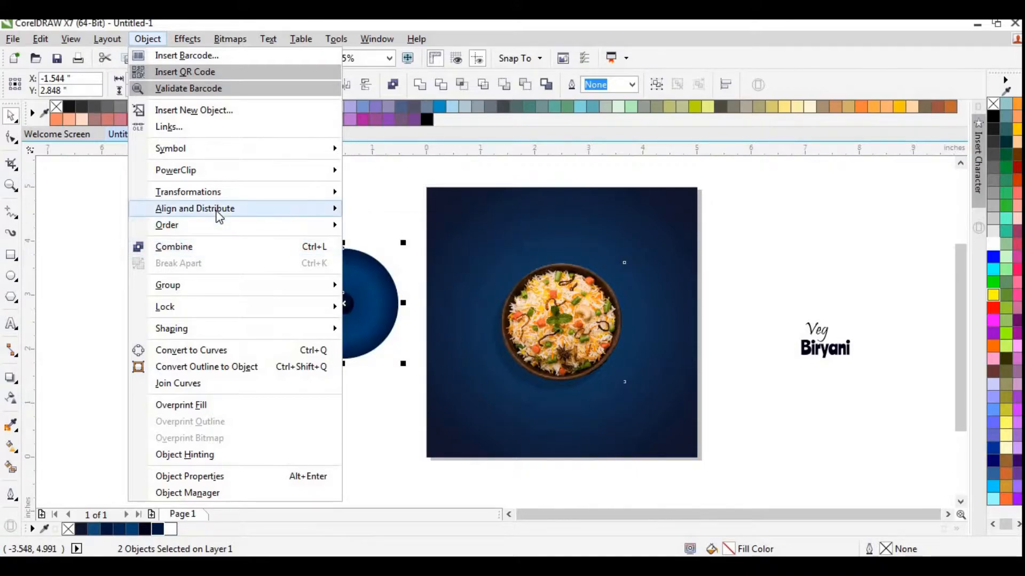
mouse_move(220, 211)
mouse_move(212, 287)
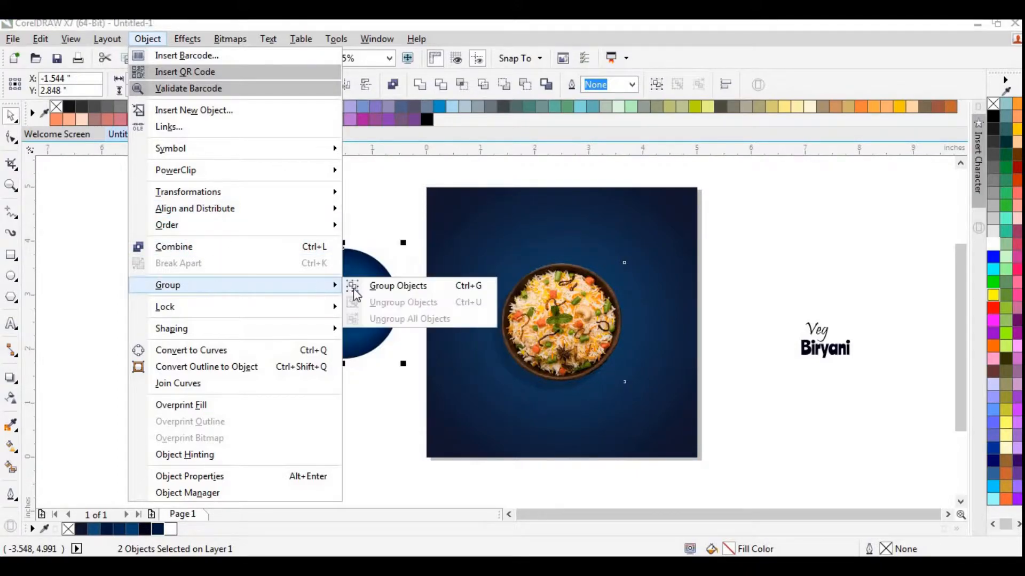
left_click(371, 290)
left_click_drag(353, 301, 580, 303)
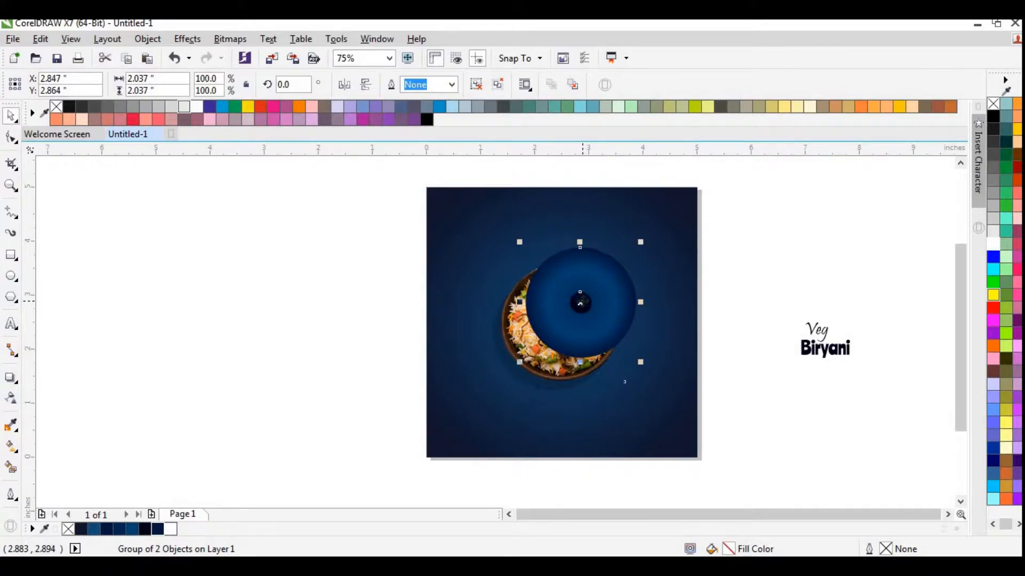
Give the circle group a Flat Bottom Left drop shadow offset about -0.066 by -0.077 inch, with opacity 28.
left_click(11, 378)
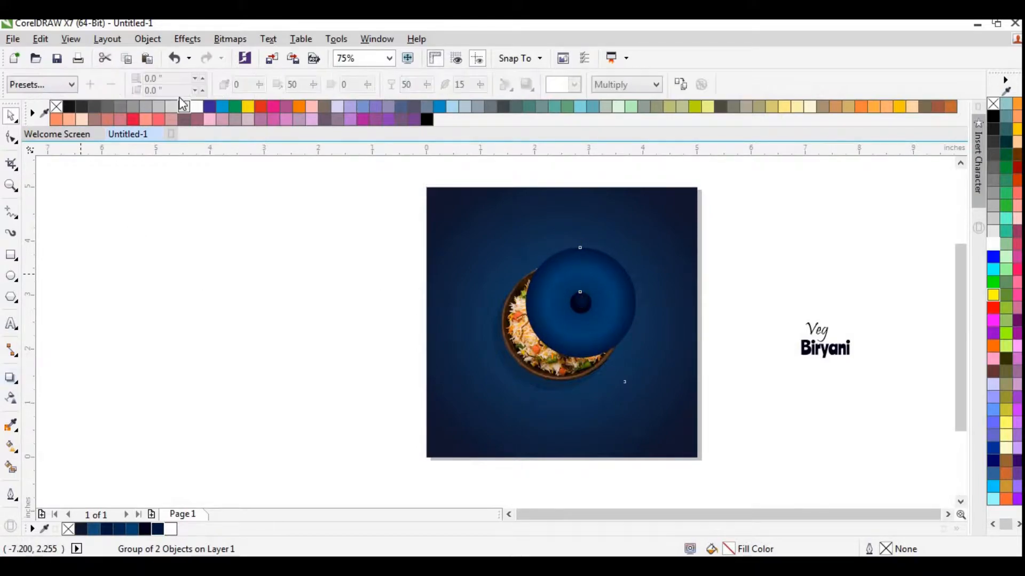
left_click(71, 84)
left_click(43, 122)
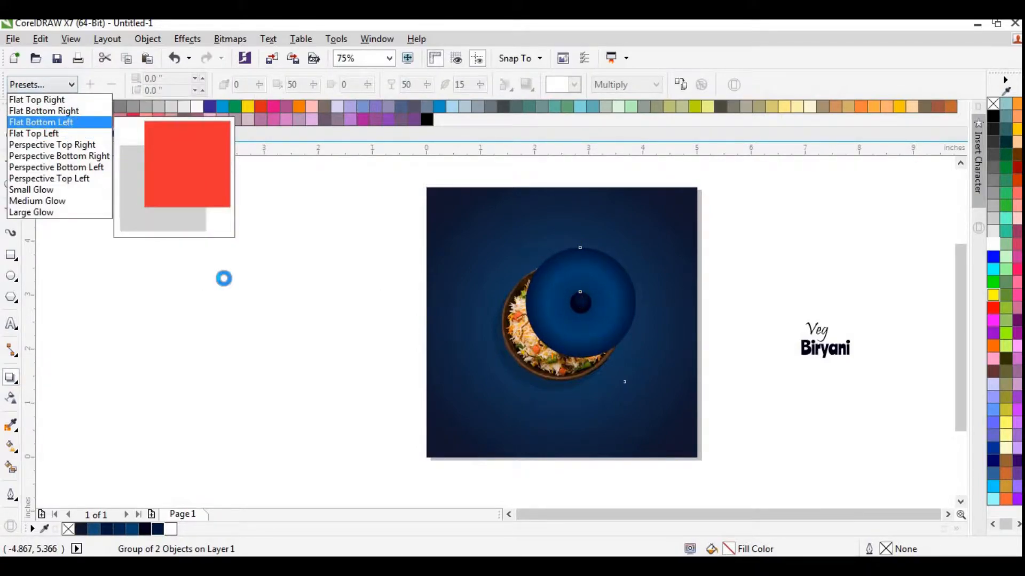
scroll(604, 350, "up", 2)
left_click_drag(378, 432, 454, 369)
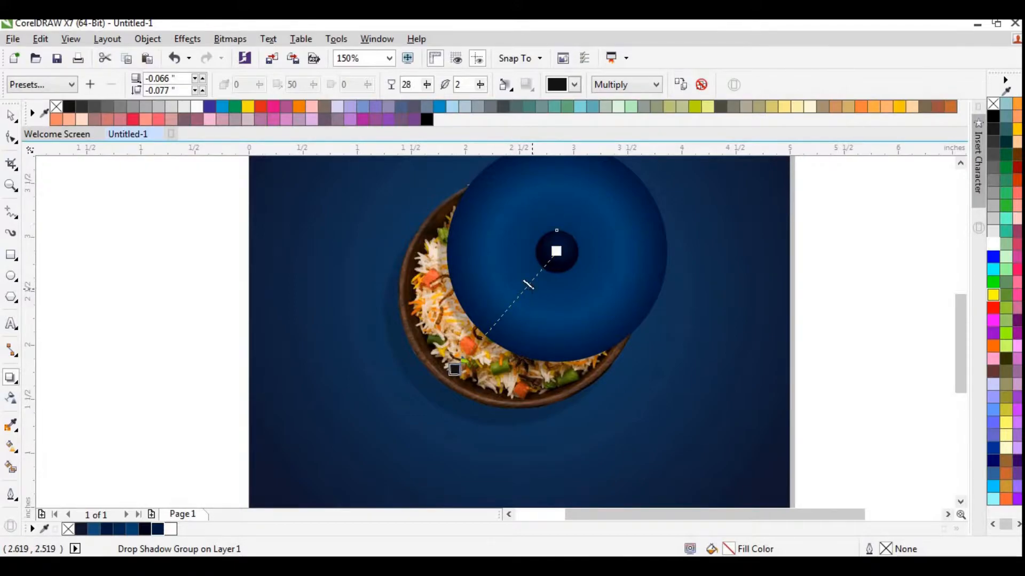
left_click(75, 206)
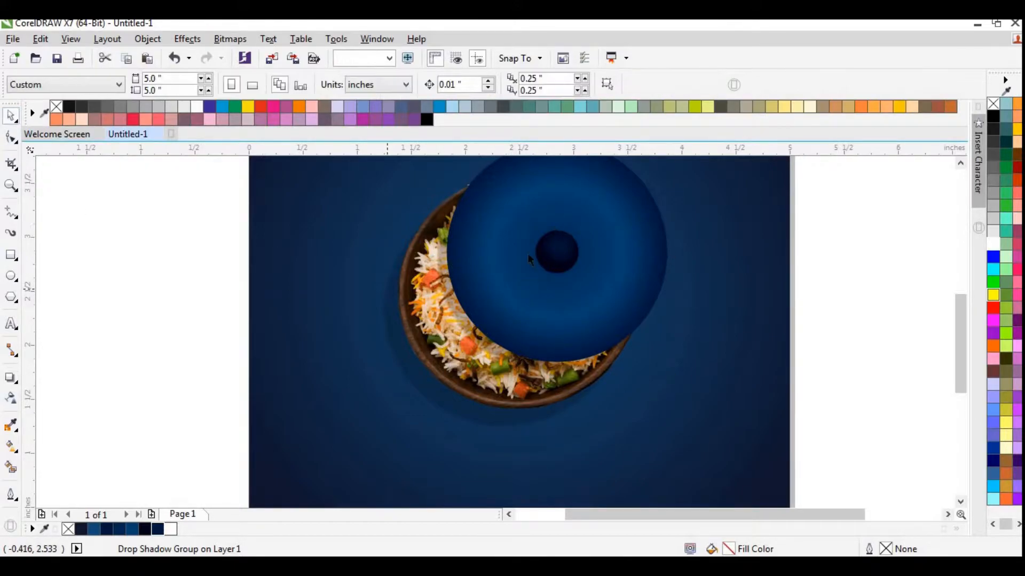
Move the Veg Biryani text into the upper-left area of the post and enlarge it.
scroll(528, 253, "down", 1)
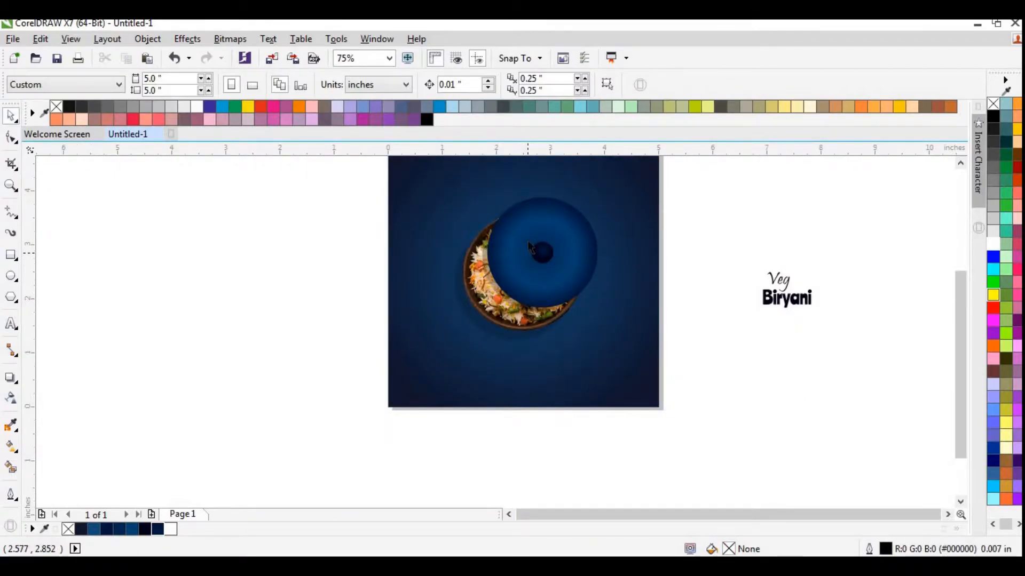
scroll(552, 237, "down", 1)
scroll(571, 209, "up", 1)
left_click_drag(658, 234, 410, 409)
left_click_drag(526, 374, 726, 392)
left_click_drag(357, 256, 460, 266)
left_click(430, 169)
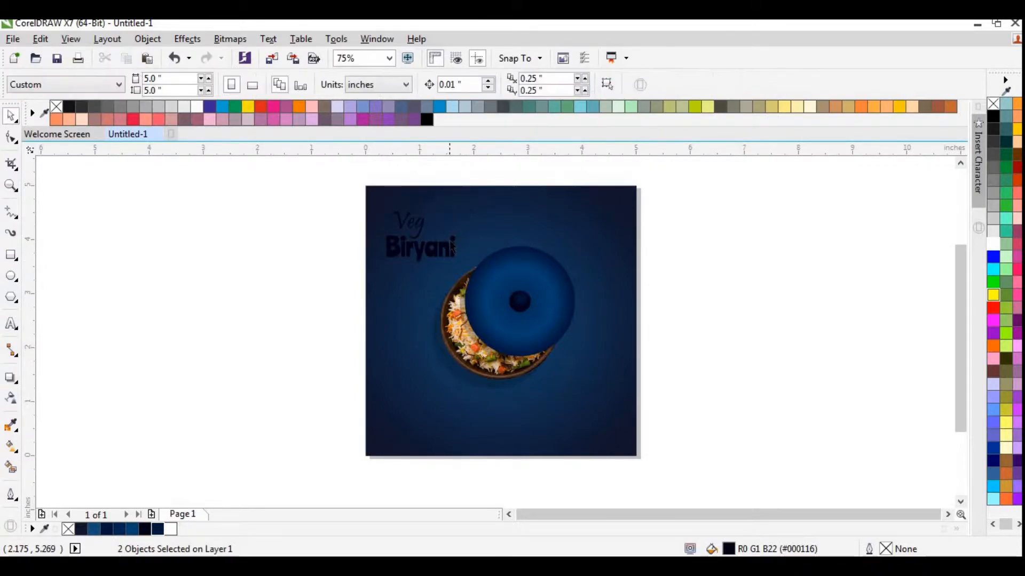
Enlarge the word Biryani to about 1.53 inches wide and fill it with white.
left_click(449, 246)
left_click_drag(459, 230, 474, 225)
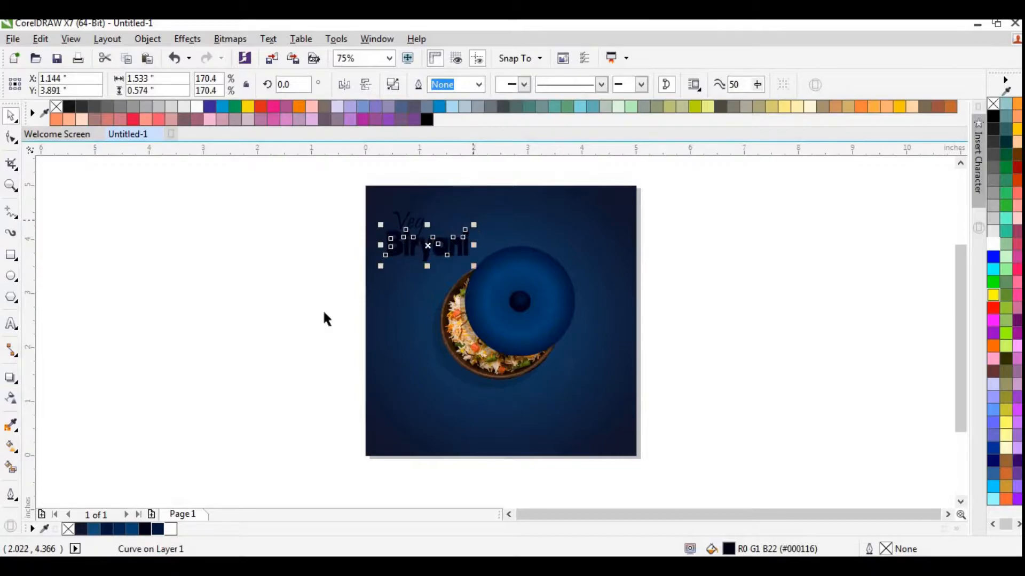
left_click(172, 530)
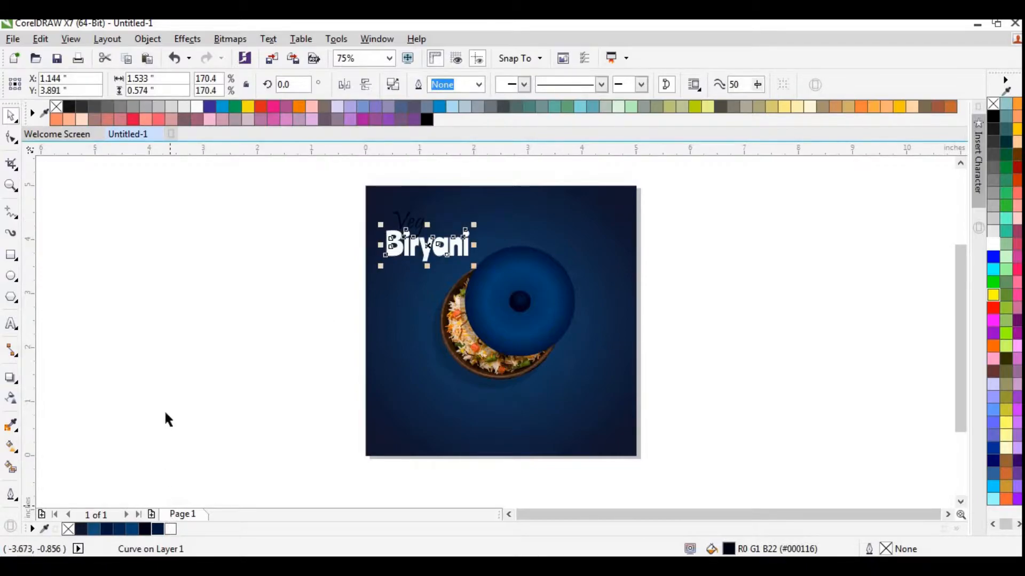
left_click(294, 253)
Scale the word Biryani down to about 1.44 inches wide.
scroll(471, 269, "up", 2)
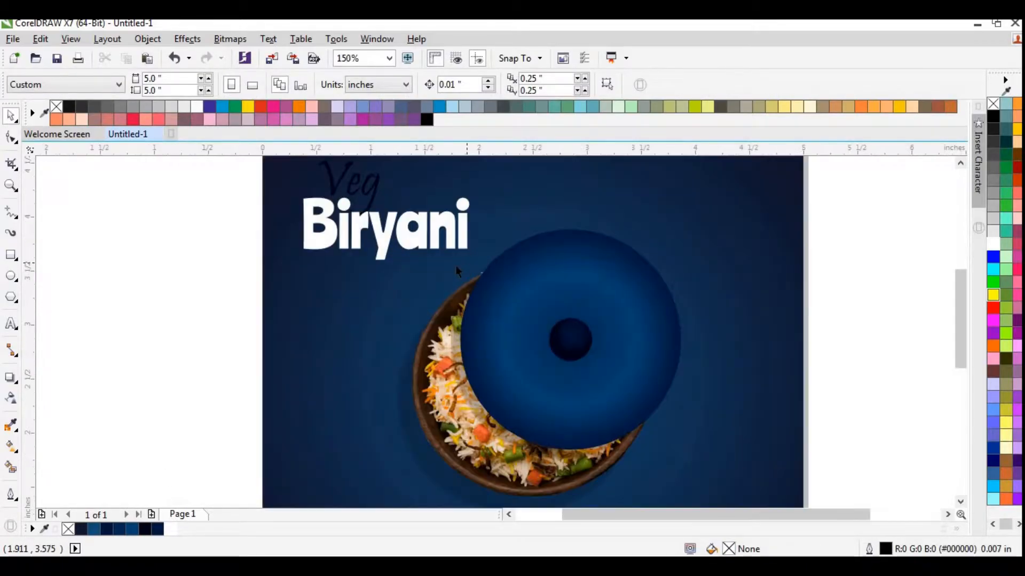
left_click(451, 242)
left_click(346, 233)
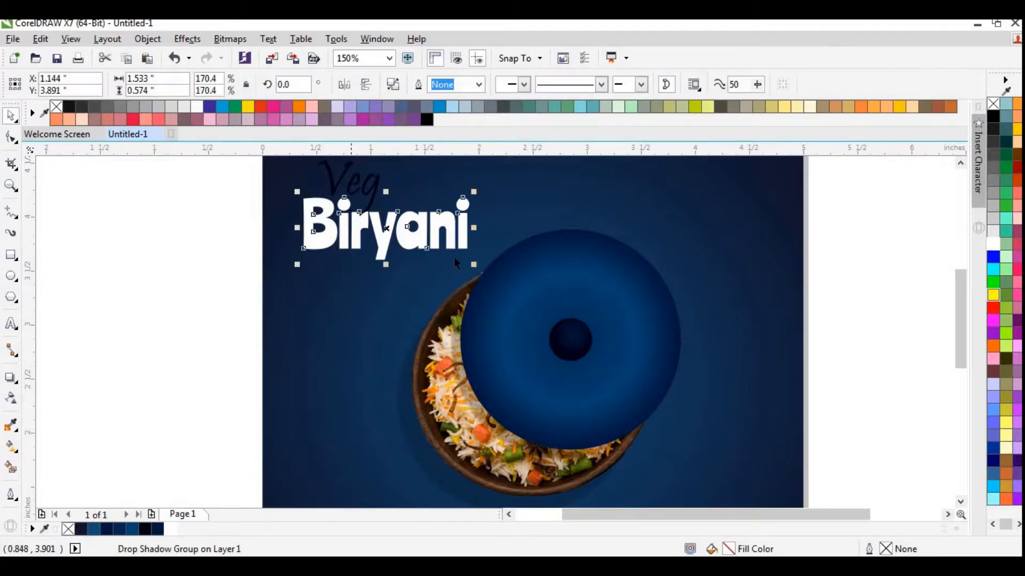
left_click_drag(474, 264, 462, 275)
Try the blue R2 G66 B114 (#024272) fill on the word Biryani and undo it.
left_click(133, 528)
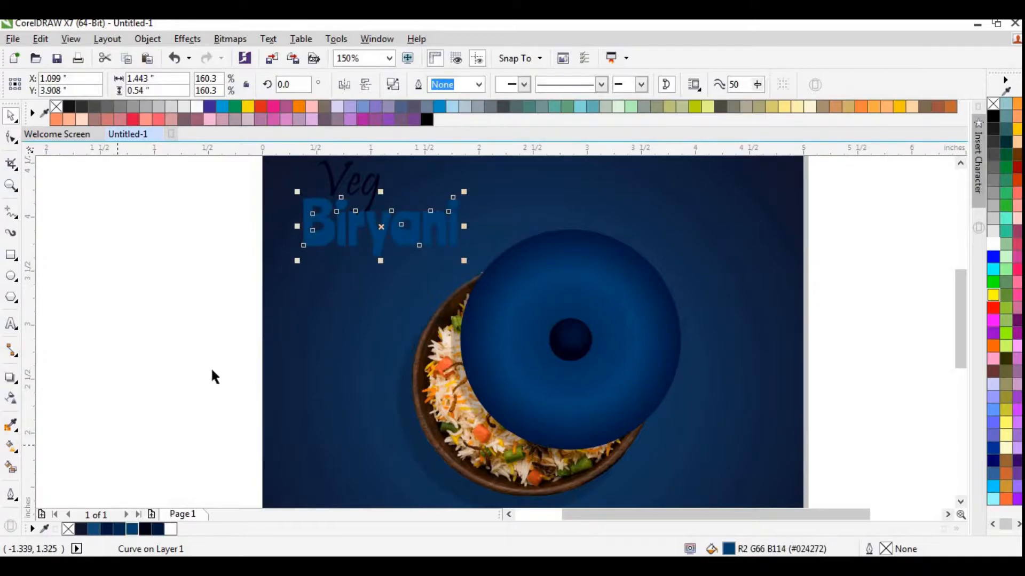
left_click(211, 367)
key("ctrl+z")
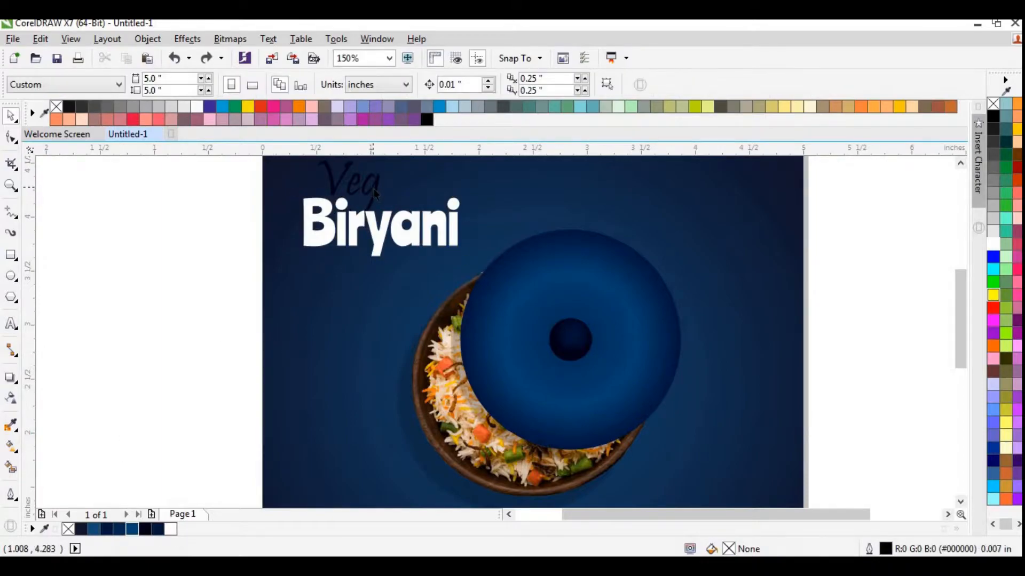
key("ctrl+z")
Fill the word Veg with white and shift it left to line up with the start of Biryani.
left_click(171, 525)
left_click(168, 430)
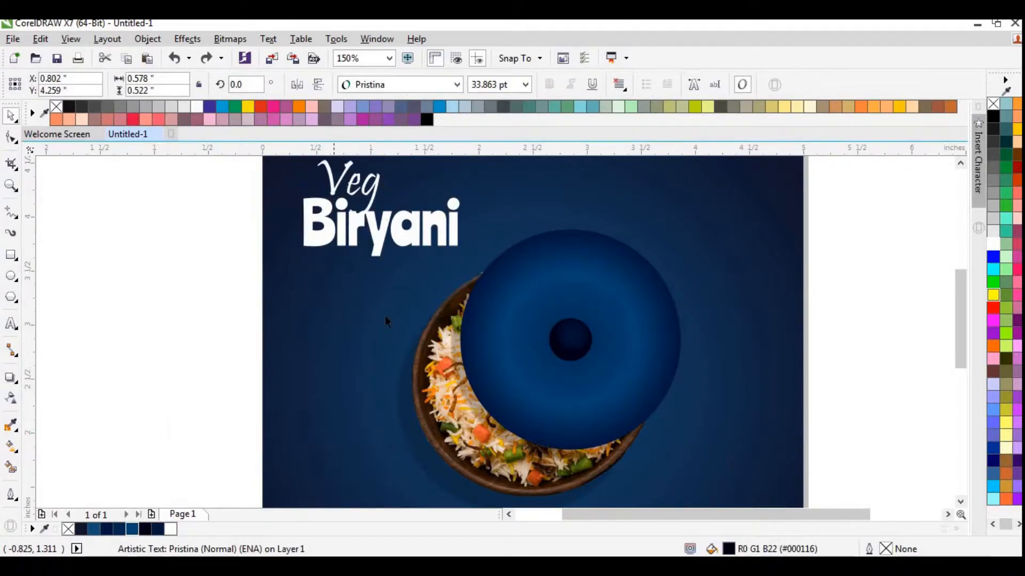
scroll(384, 315, "down", 1)
scroll(377, 257, "up", 1)
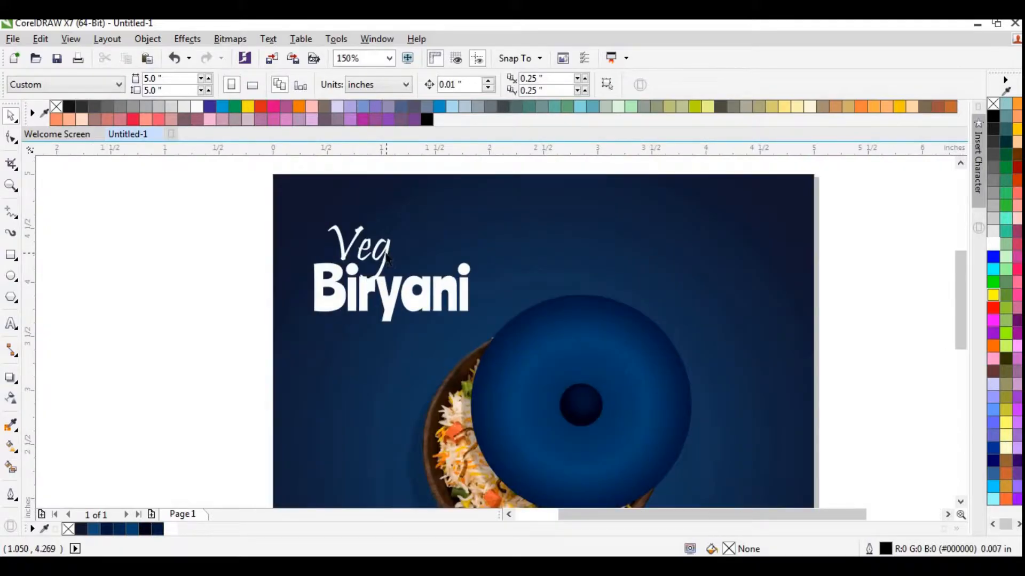
left_click(380, 254)
left_click_drag(380, 255, 368, 254)
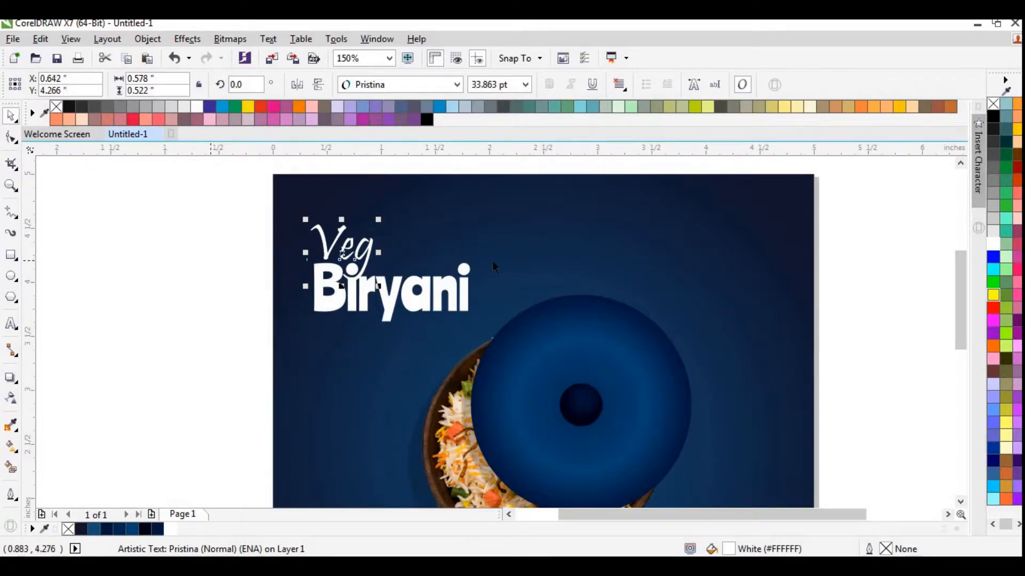
key("Escape")
scroll(499, 260, "down", 1)
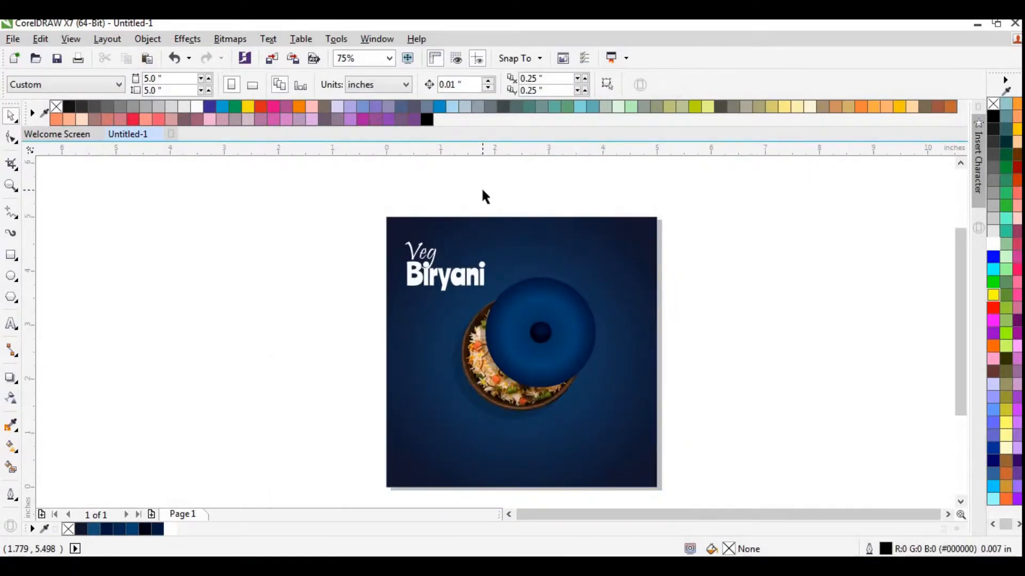
Give the word Biryani a Flat Bottom Right drop shadow offset about 0.034 by -0.034 inch.
scroll(469, 289, "up", 1)
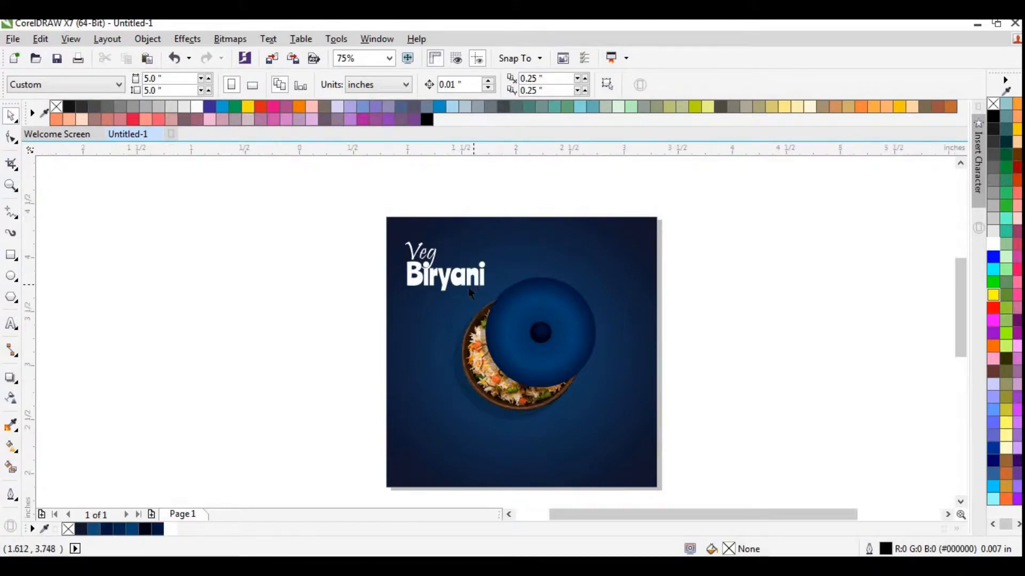
left_click(470, 288)
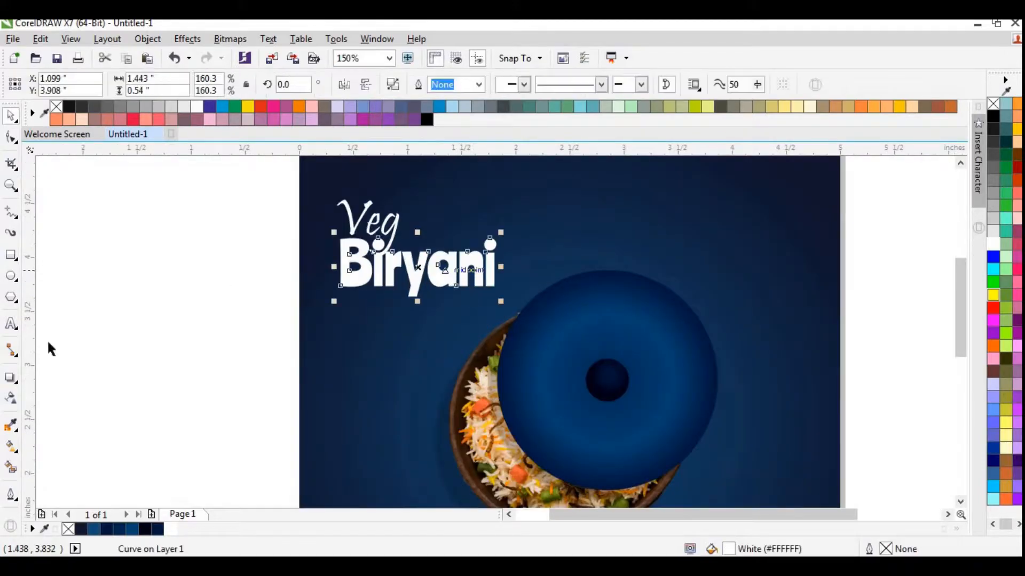
left_click(10, 378)
left_click(69, 84)
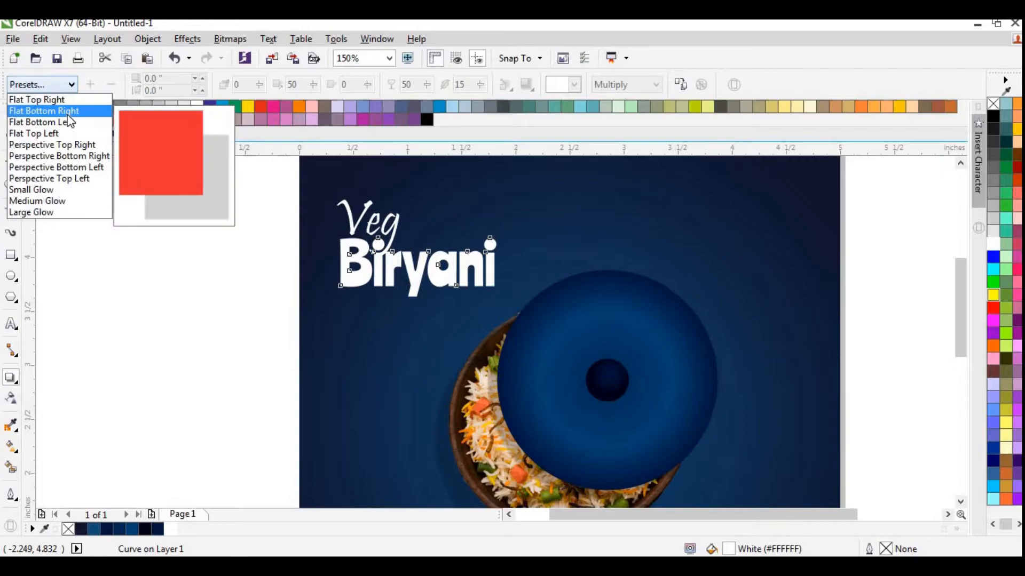
left_click(68, 111)
left_click_drag(529, 368, 450, 300)
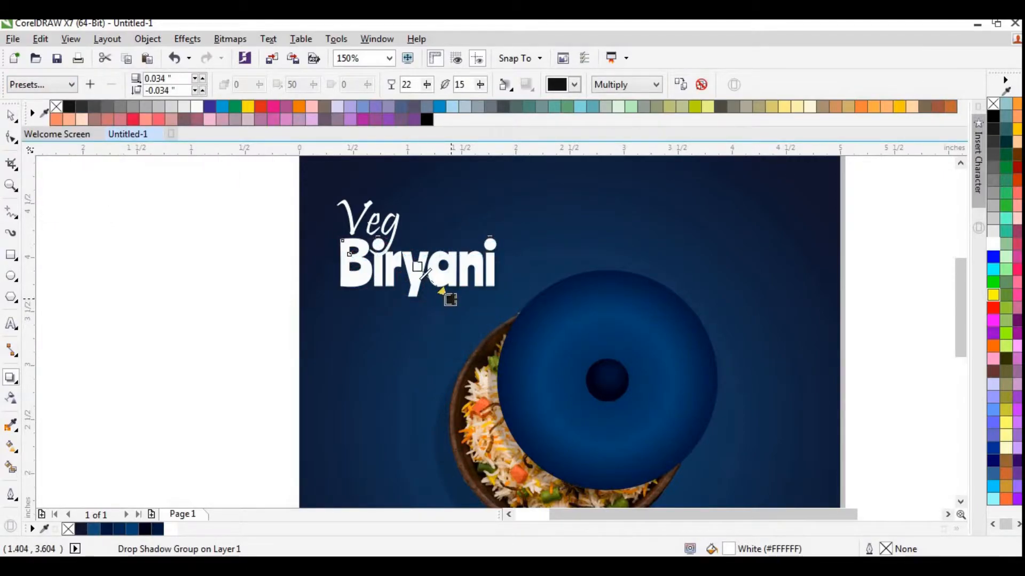
left_click(11, 116)
left_click(102, 233)
scroll(434, 262, "down", 1)
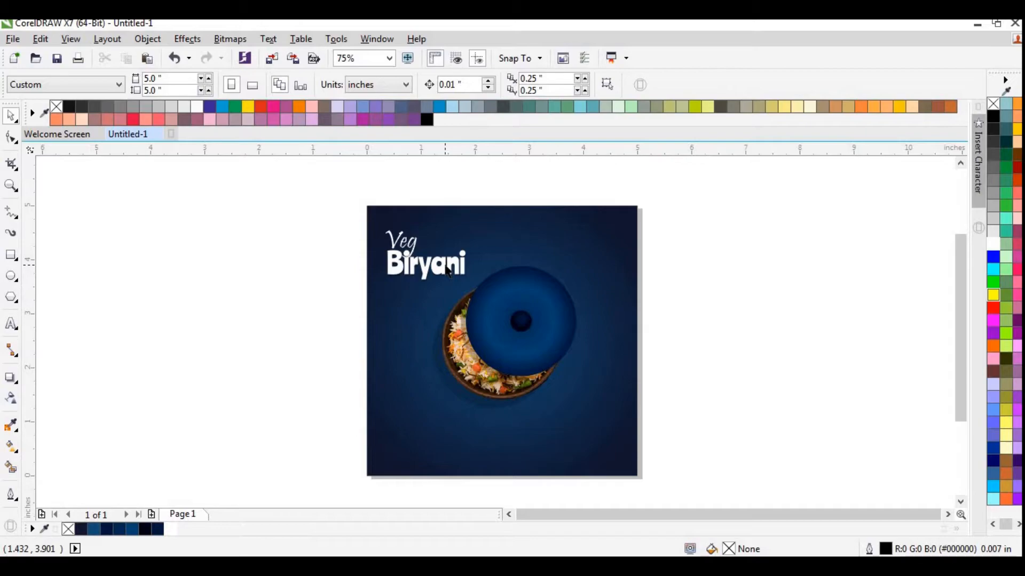
Fill the word Biryani with the gold C0 M20 Y60 K20 colour.
left_click_drag(960, 310, 963, 329)
left_click(463, 231)
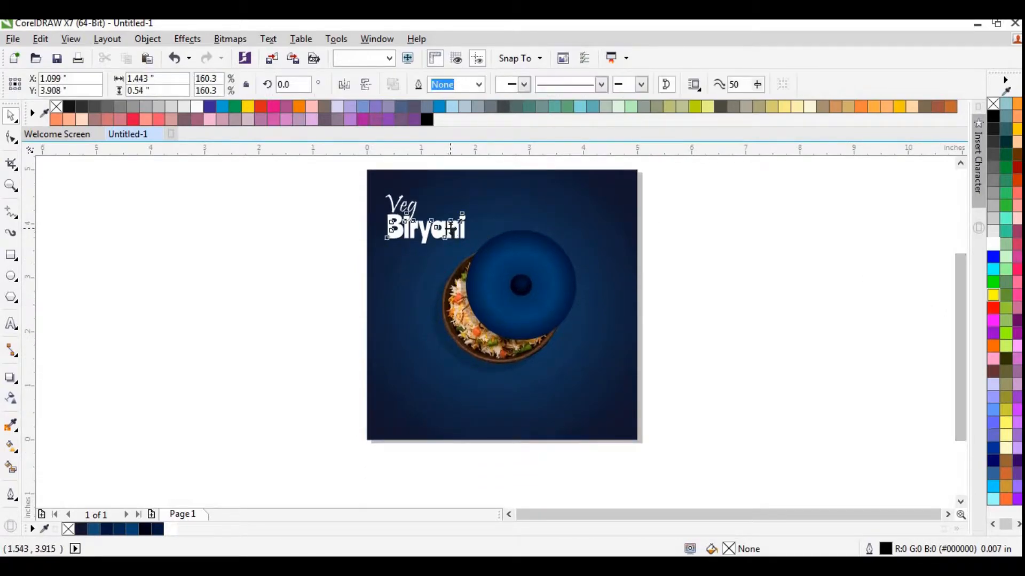
left_click(850, 108)
left_click(731, 216)
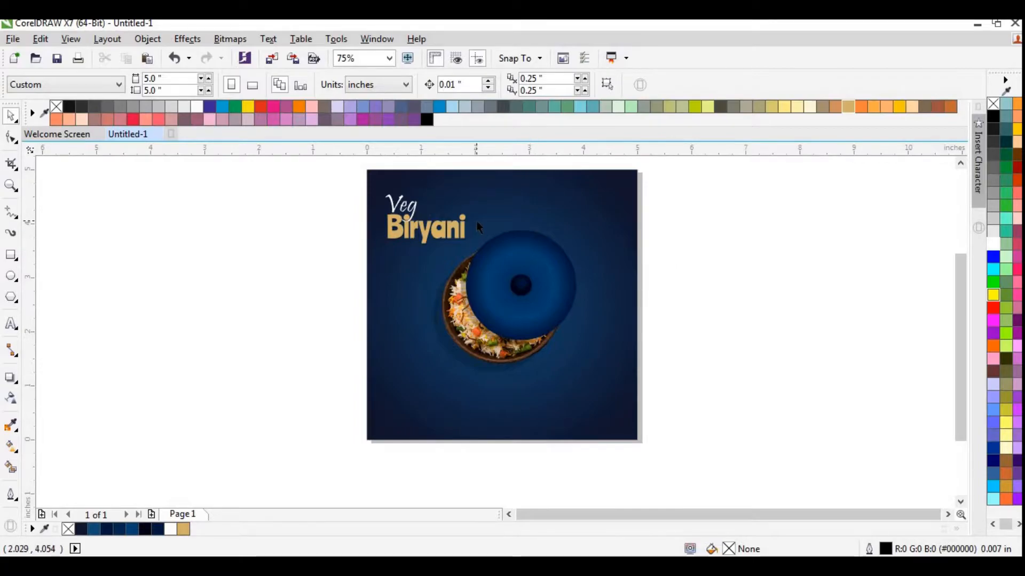
Apply a vertical fountain fill to the word Biryani, fading from gold at the base to white at the letter tops.
scroll(465, 228, "up", 2)
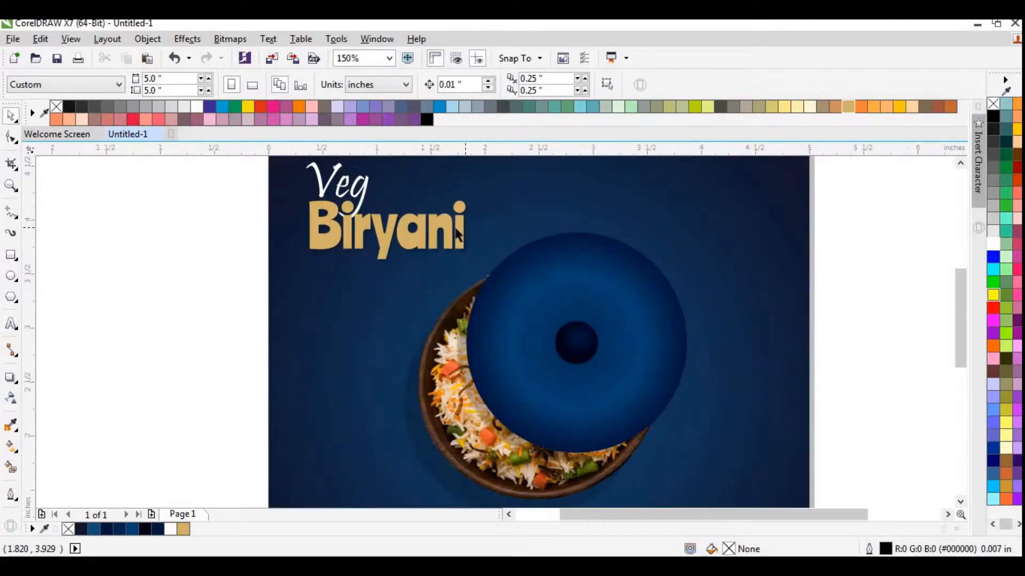
left_click(452, 230)
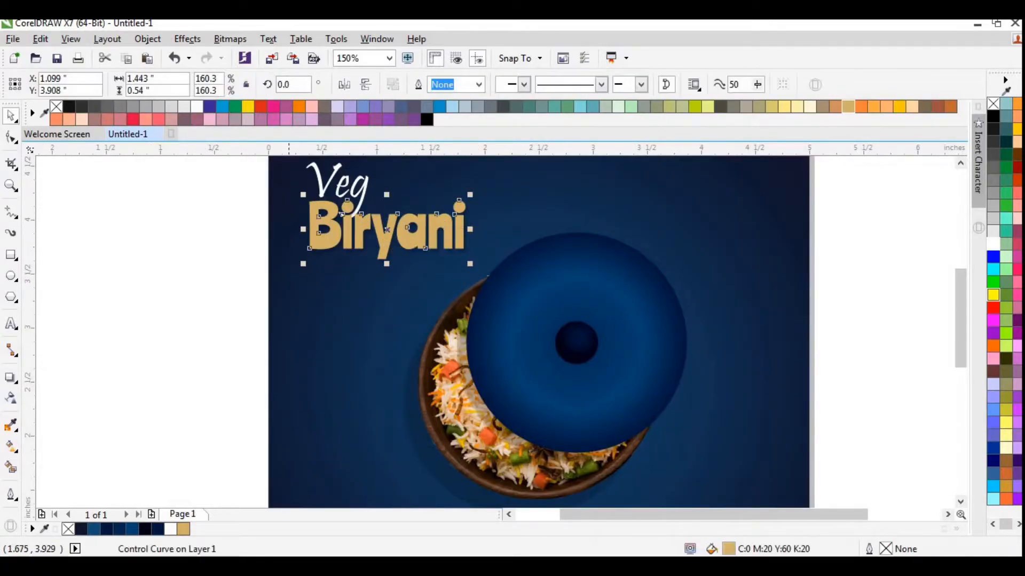
left_click(13, 450)
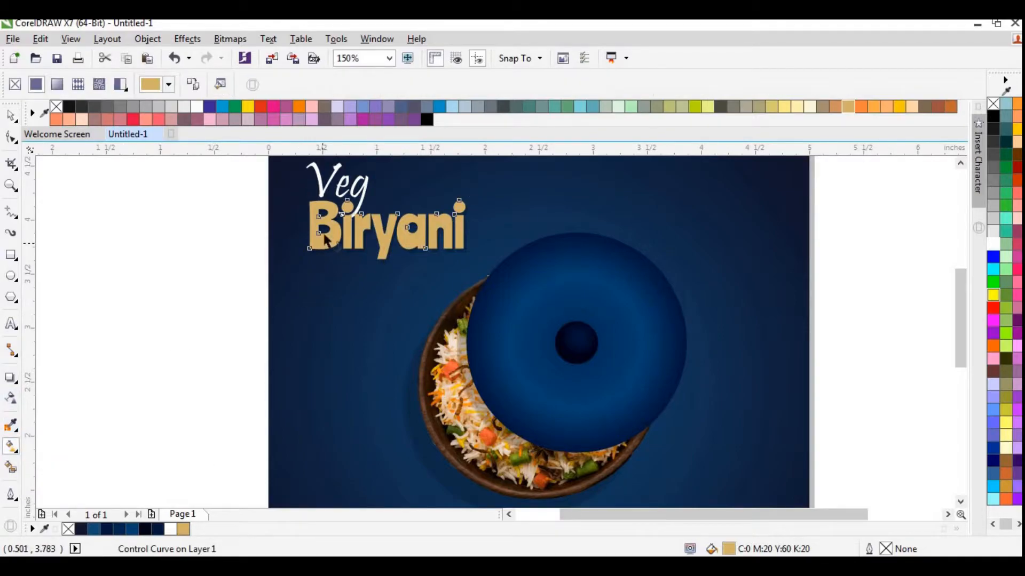
left_click_drag(323, 208, 320, 200)
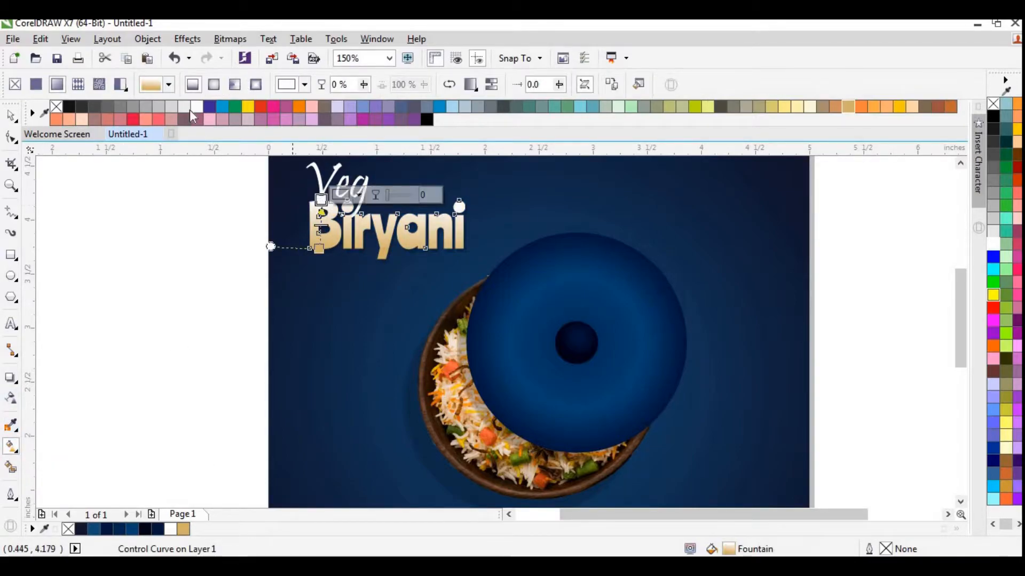
left_click(11, 115)
key("Escape")
scroll(338, 306, "down", 1)
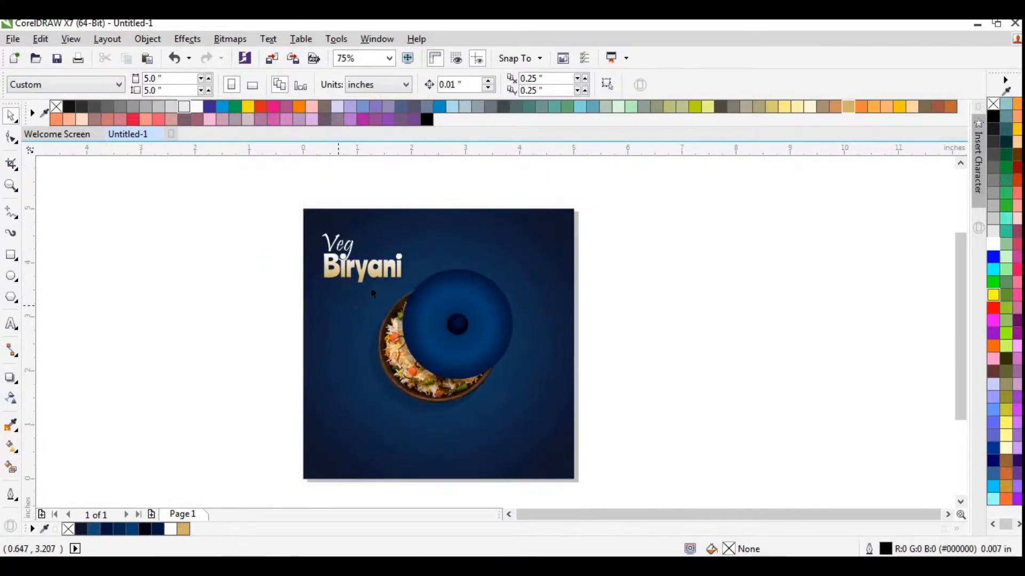
Extend the white end of Biryani's fountain fill above the letters so the gold tint reaches higher.
scroll(374, 284, "up", 1)
left_click(378, 265)
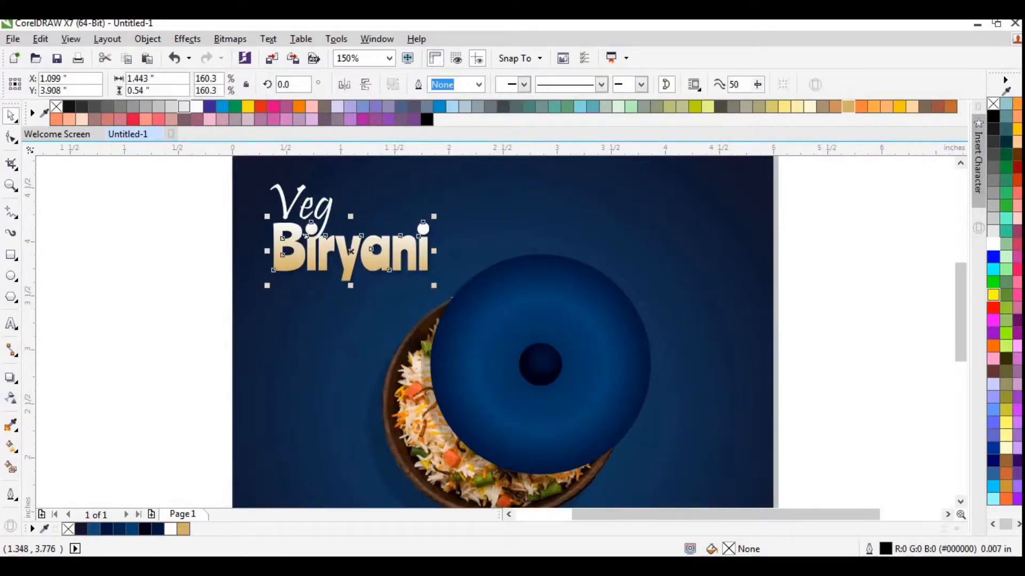
left_click(11, 446)
left_click(285, 223)
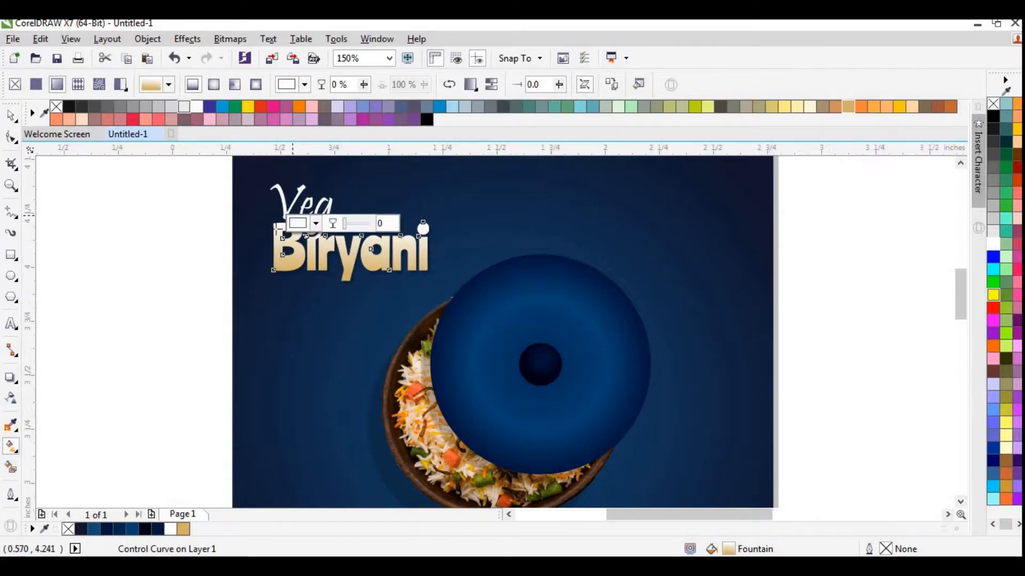
scroll(284, 223, "up", 1)
left_click_drag(278, 228, 274, 189)
left_click(11, 116)
left_click(58, 179)
scroll(334, 216, "down", 1)
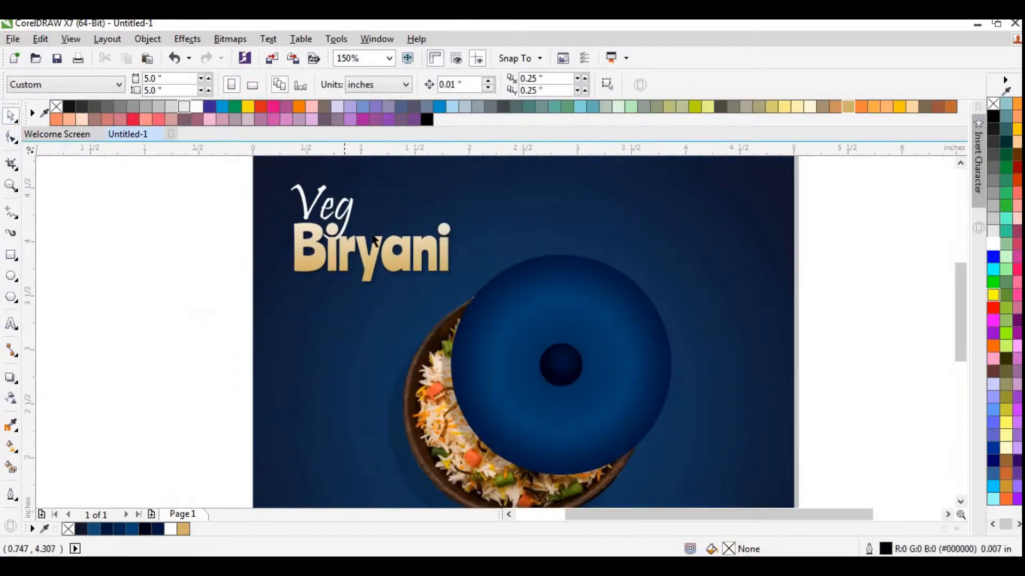
Clear the drop shadow from the blue circular lid and ungroup its two circles.
left_click(554, 433)
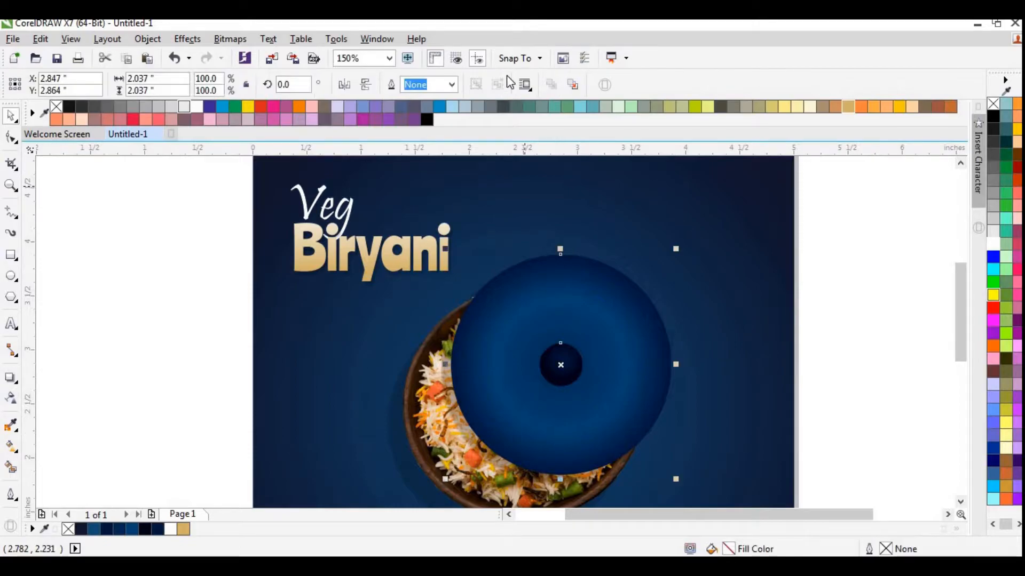
left_click(149, 41)
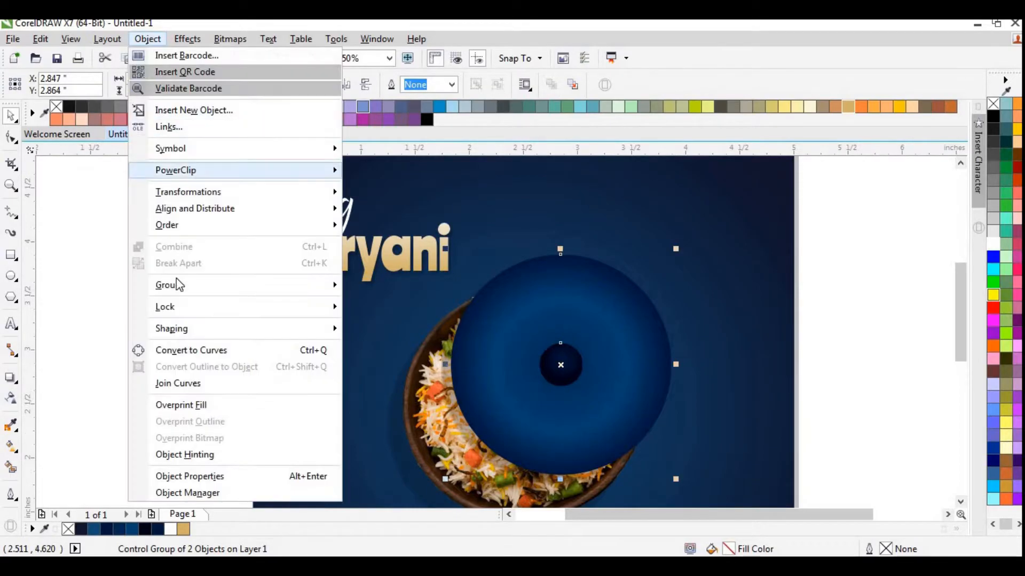
mouse_move(183, 288)
left_click(91, 325)
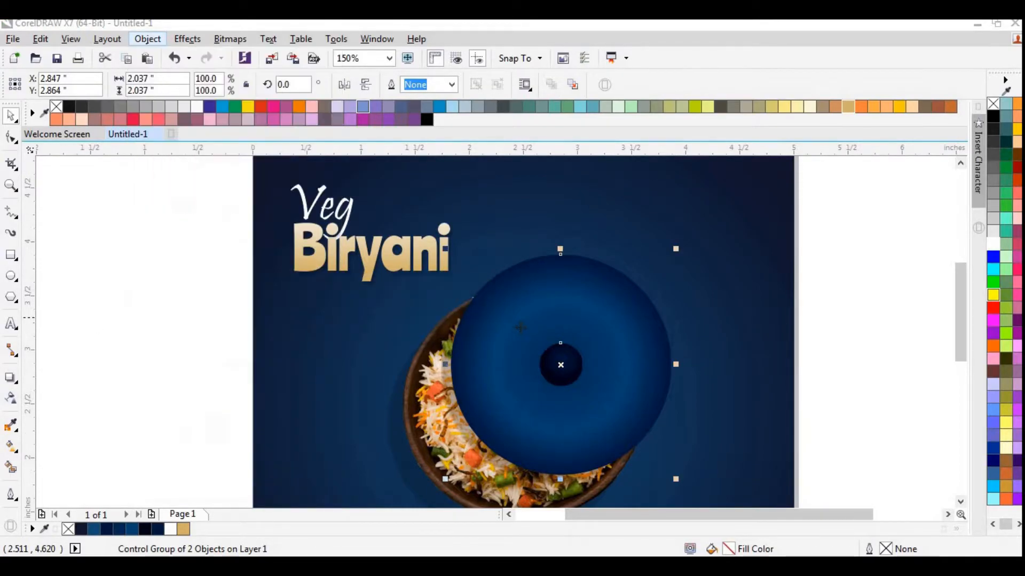
left_click(11, 377)
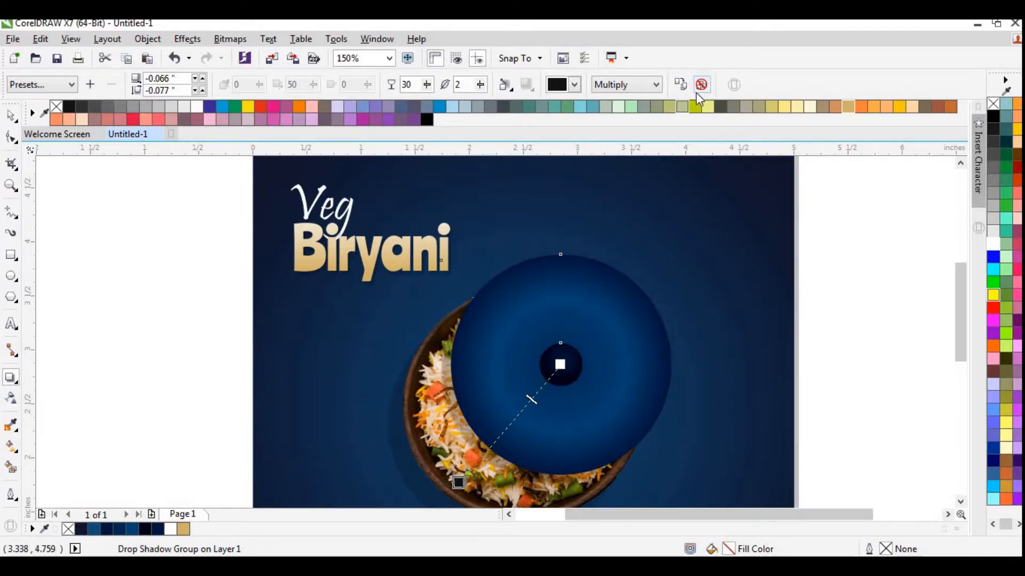
left_click(701, 84)
left_click(11, 116)
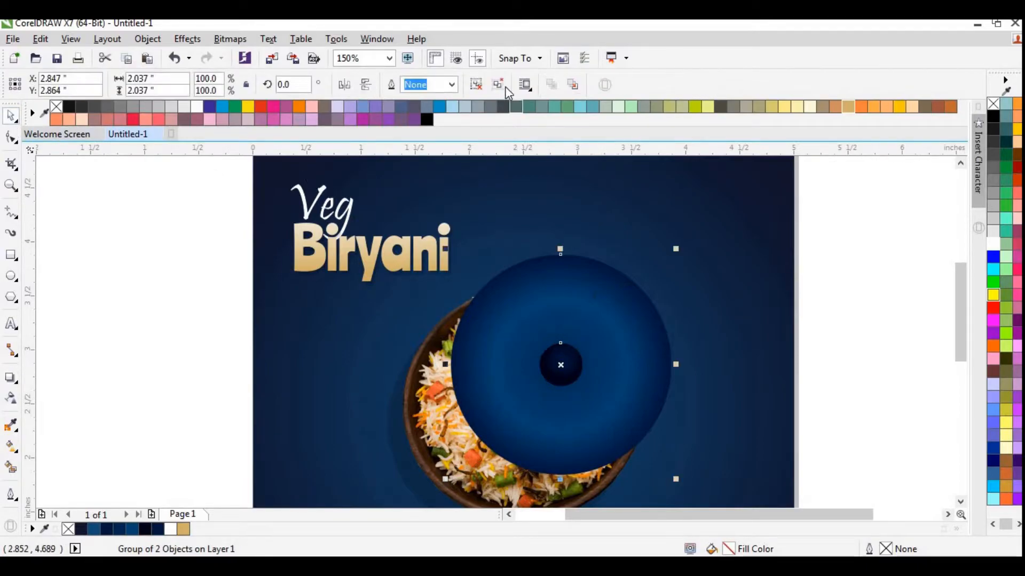
key("ctrl+u")
left_click(887, 305)
Darken the centre colour of the large lid circle's radial fountain fill to a slightly deeper, duller blue.
left_click(627, 335)
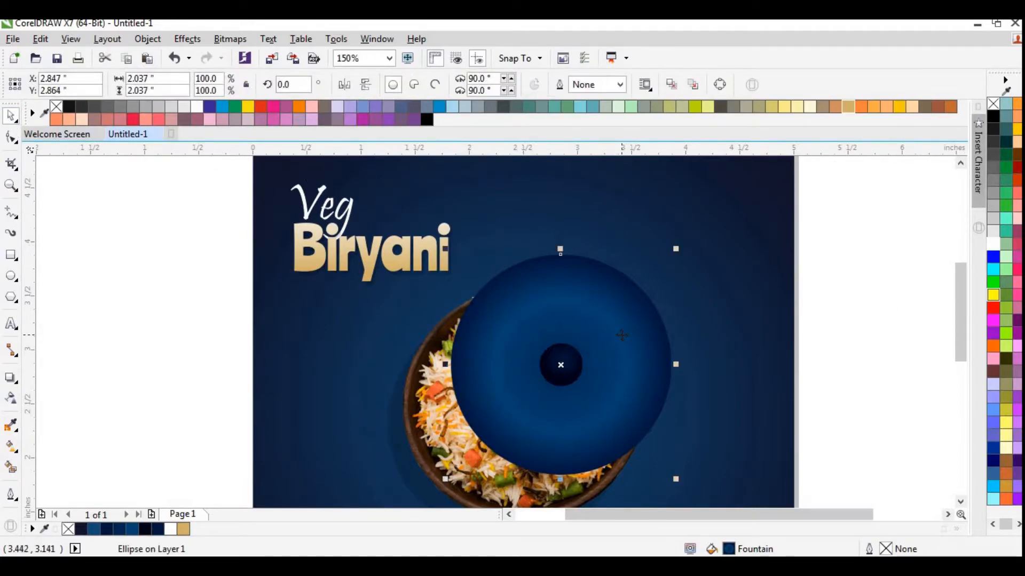
left_click(11, 446)
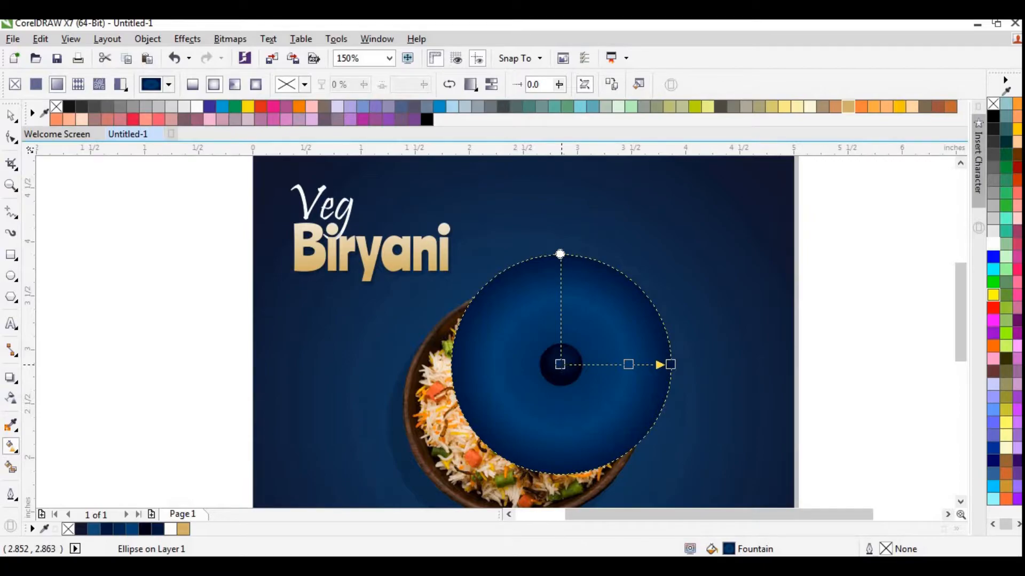
left_click(560, 365)
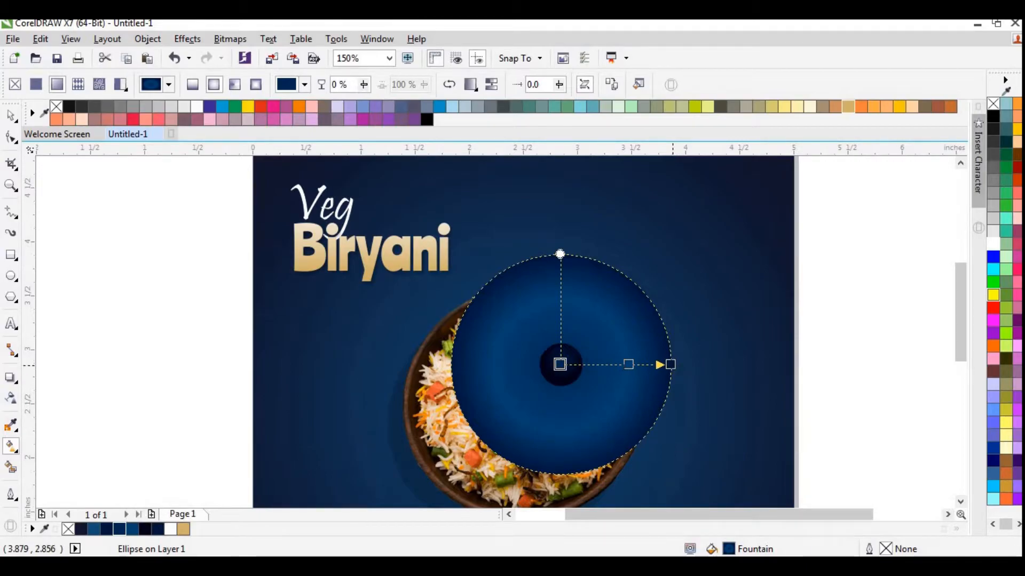
left_click(562, 366)
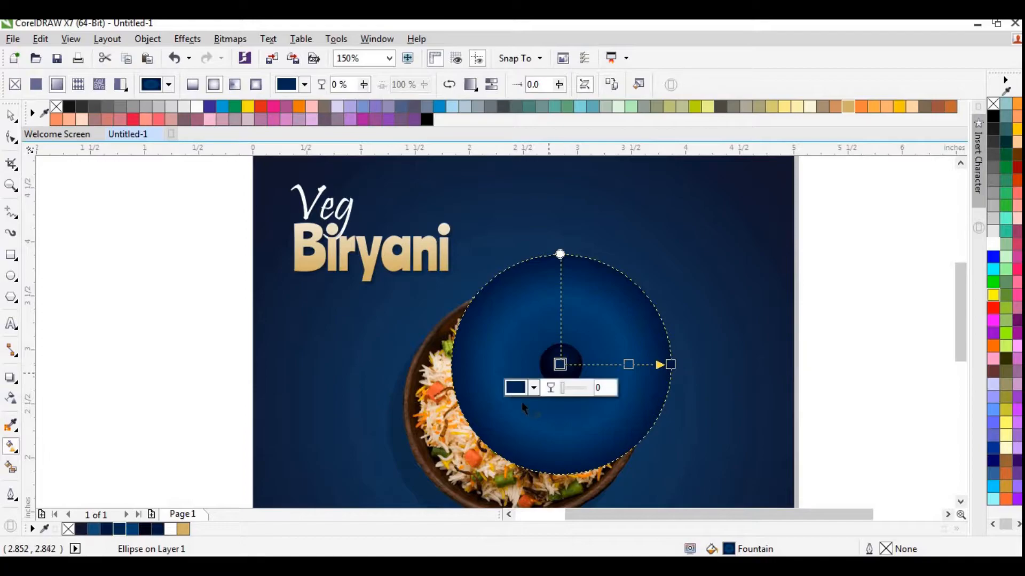
left_click(532, 388)
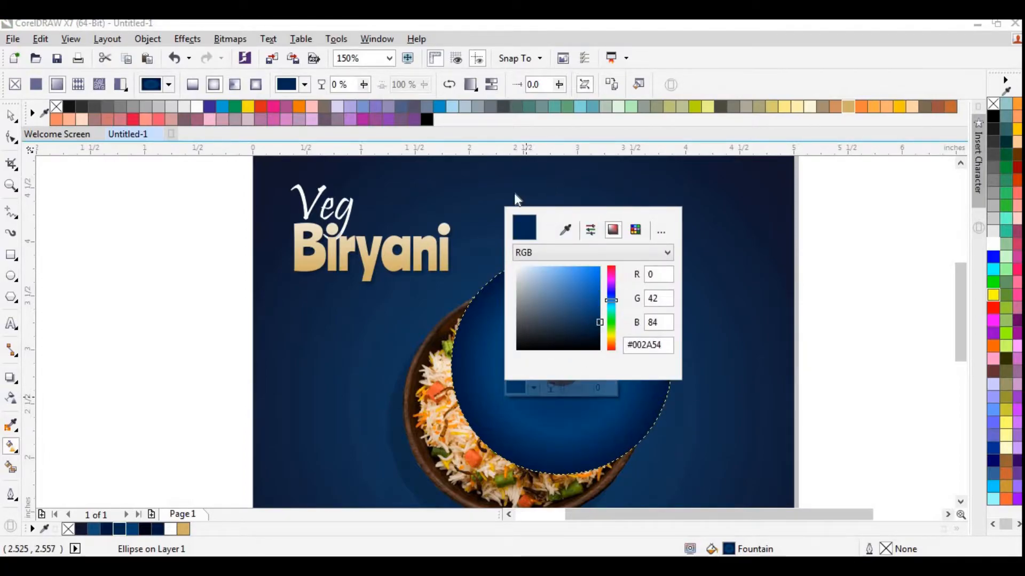
left_click(595, 323)
left_click_drag(592, 323, 592, 329)
left_click(705, 311)
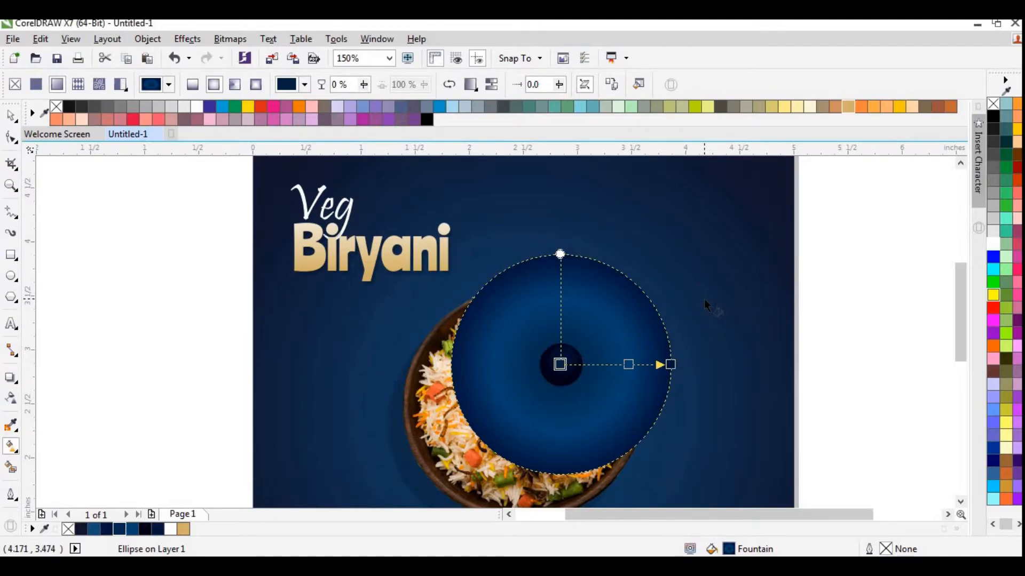
left_click(11, 116)
left_click(215, 302)
scroll(525, 299, "down", 1)
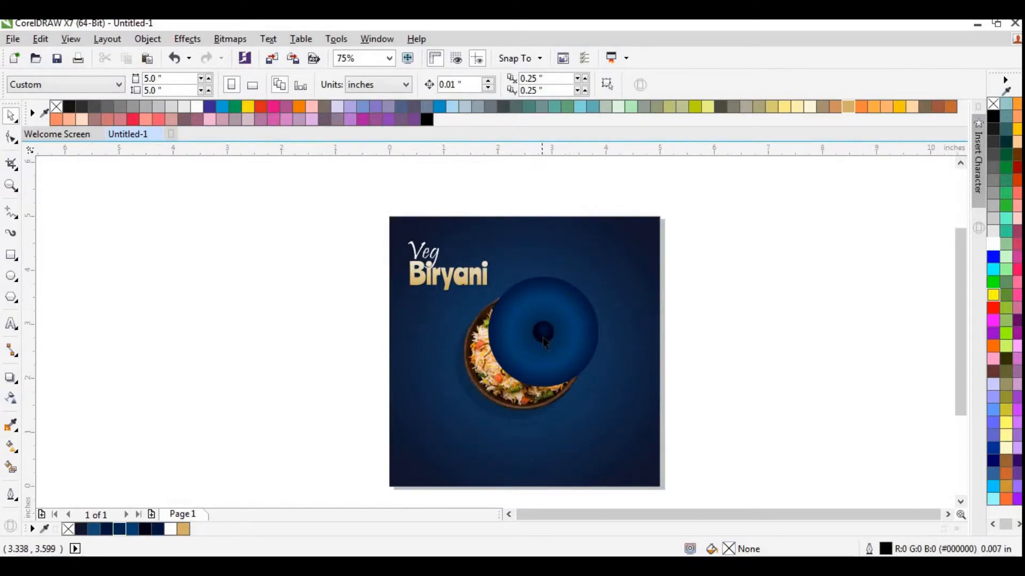
Group the large lid circle with its small dark centre circle.
scroll(543, 337, "up", 1)
left_click_drag(688, 199, 424, 448)
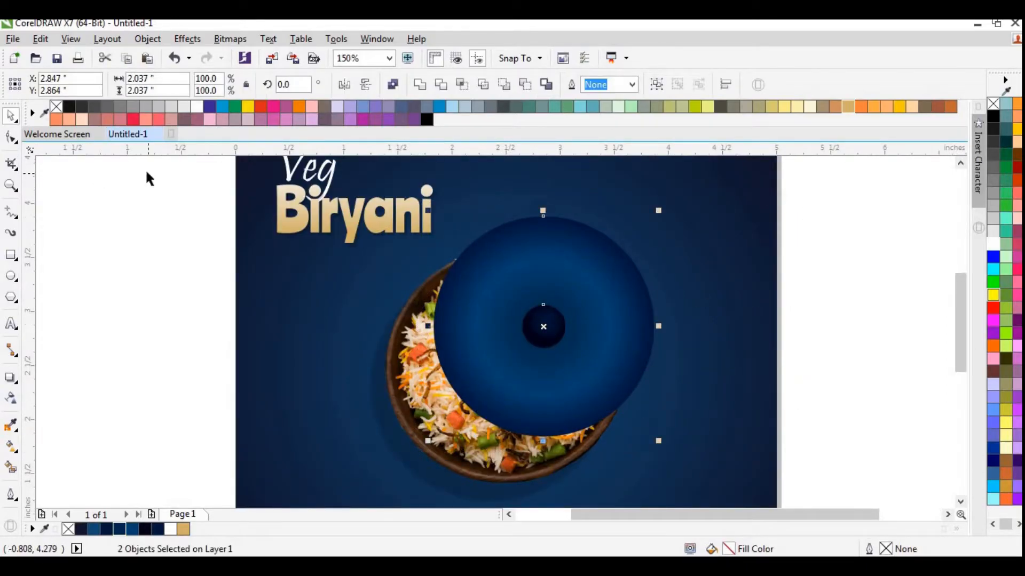
left_click(149, 40)
mouse_move(201, 293)
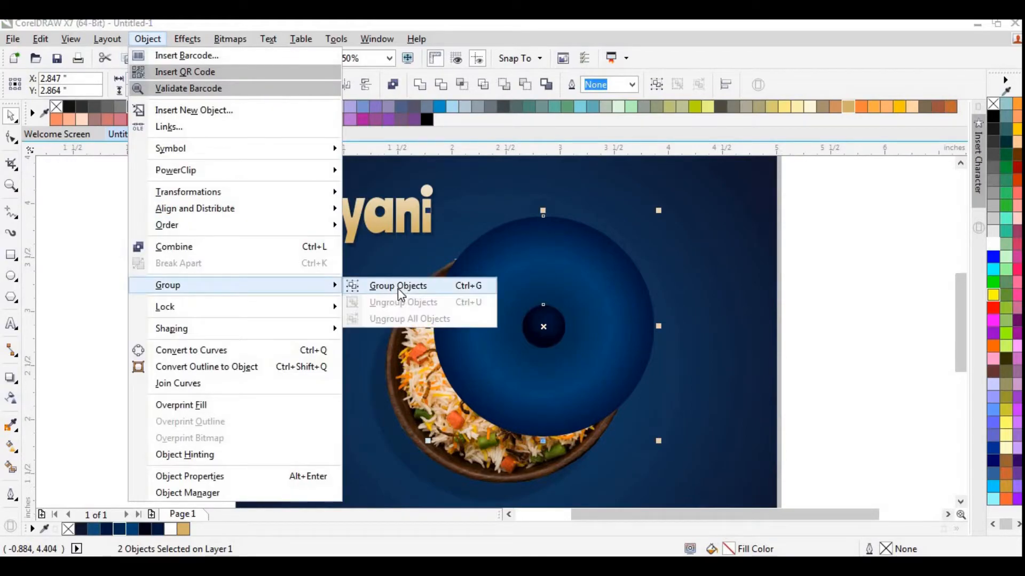
left_click(398, 288)
Give the grouped lid a preset drop shadow with opacity 22 and feather 2, offset about -0.051 by -0.059 inch.
left_click(10, 378)
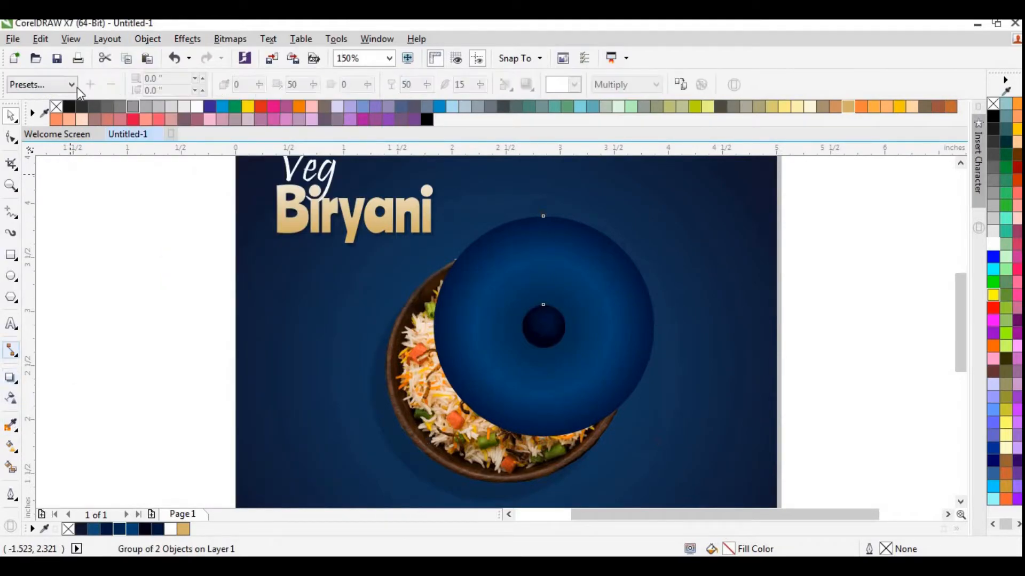
left_click(71, 85)
left_click(72, 123)
scroll(544, 331, "down", 2)
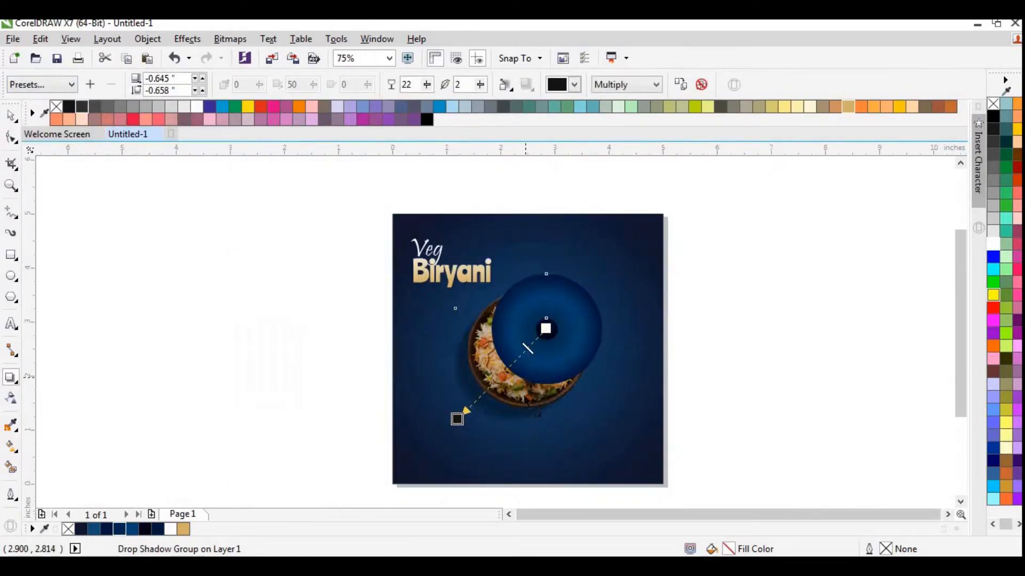
scroll(495, 404, "up", 2)
left_click_drag(407, 425, 484, 361)
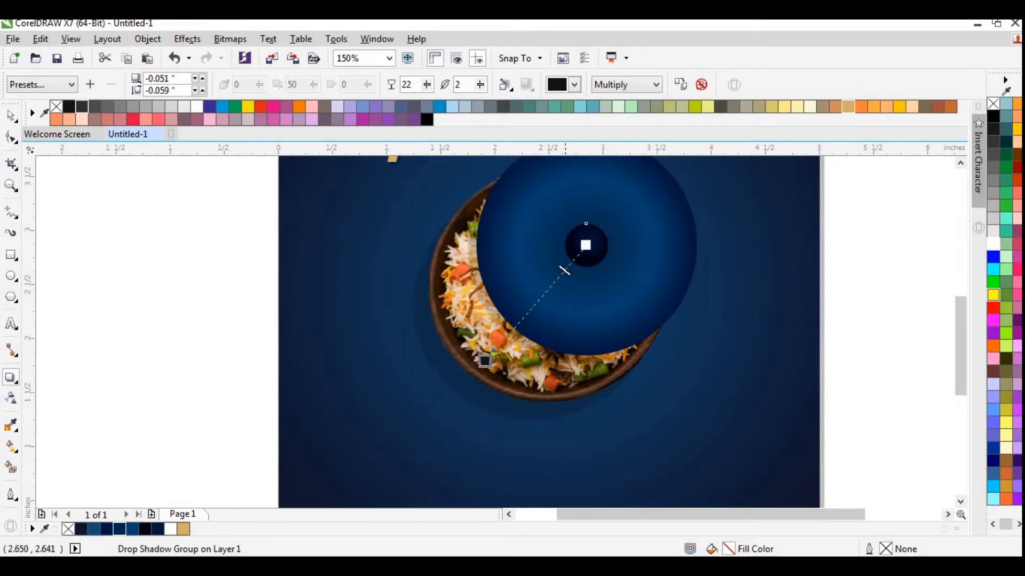
left_click(11, 115)
left_click(141, 291)
scroll(433, 351, "down", 1)
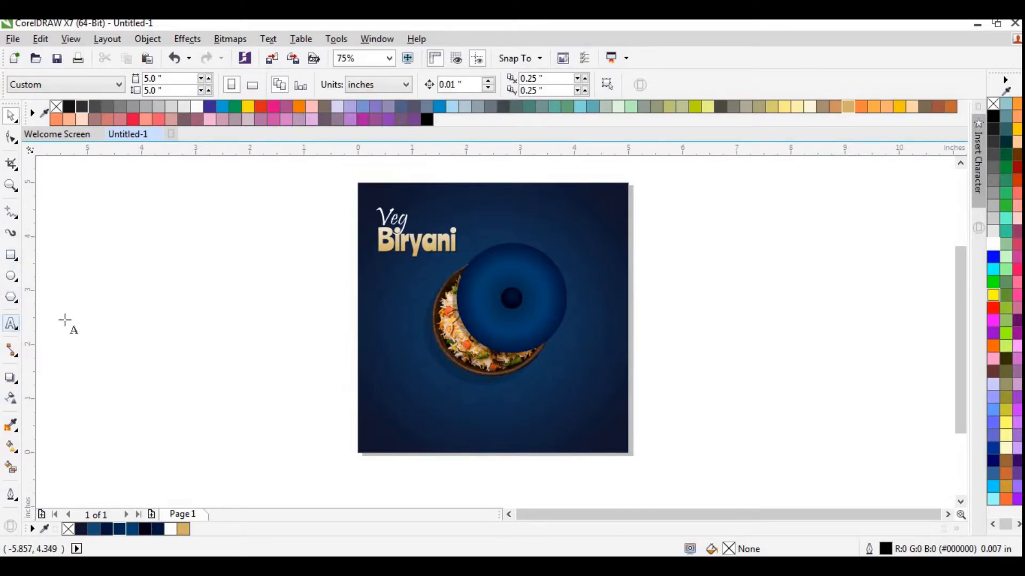
Add the artistic text LOGO in Arial on the empty area beside the page.
left_click(13, 325)
left_click(102, 310)
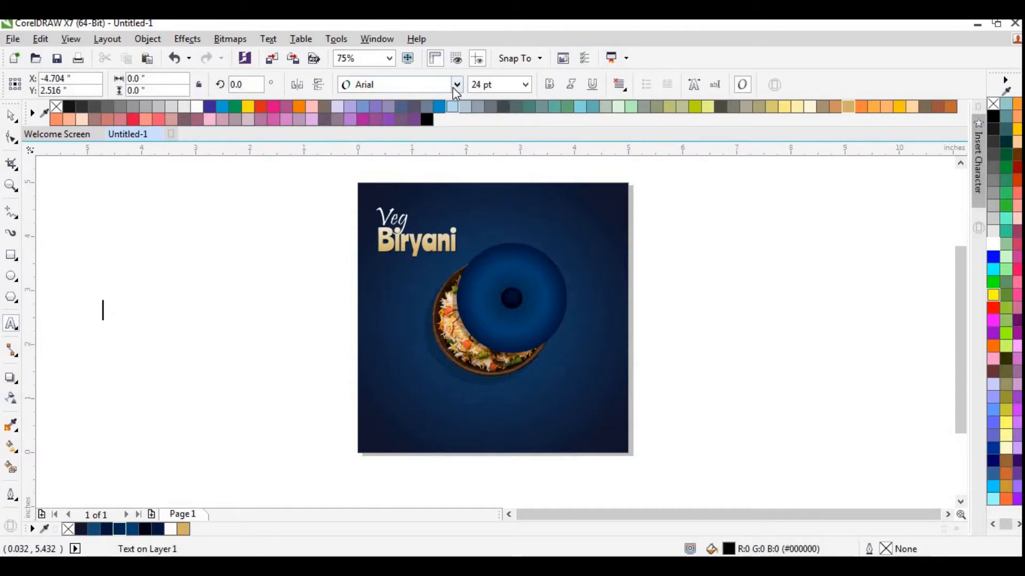
type("lo")
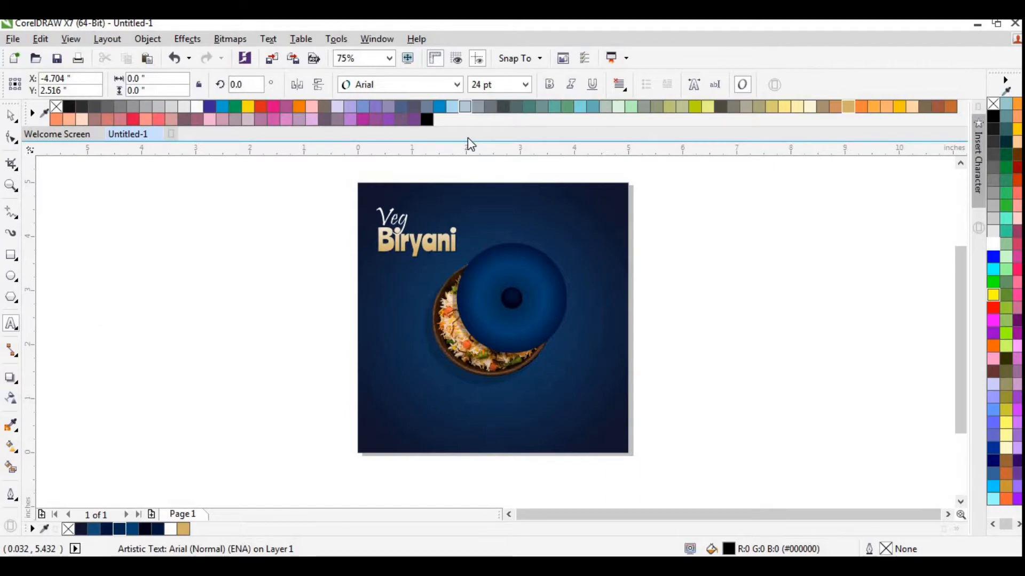
left_click(11, 115)
left_click(138, 312)
Place LOGO in the design's upper-right corner at about 15.25 pt and fill it with the gold used on Biryani.
left_click_drag(137, 314, 598, 202)
scroll(592, 198, "up", 1)
left_click_drag(533, 237, 569, 246)
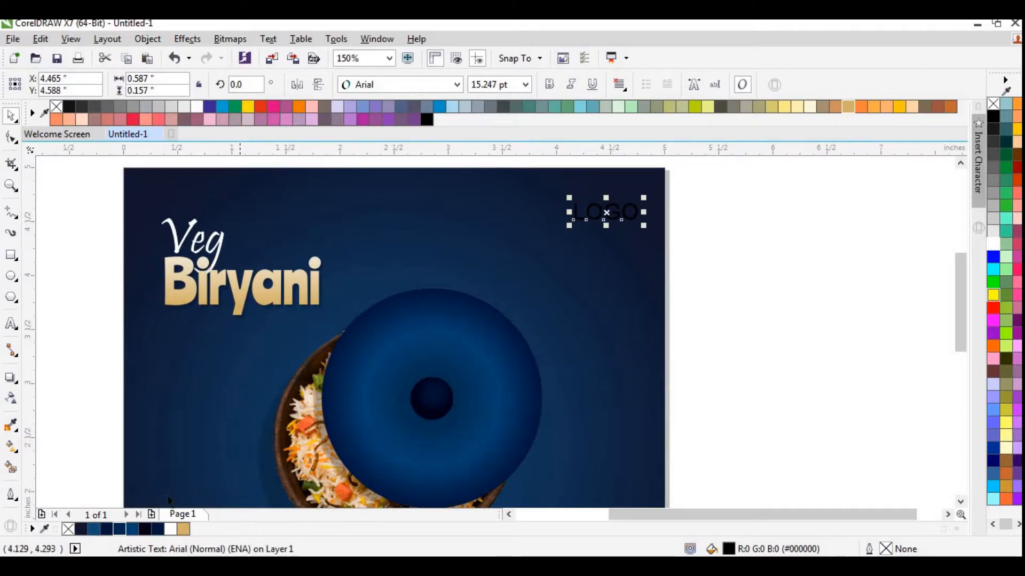
left_click(184, 530)
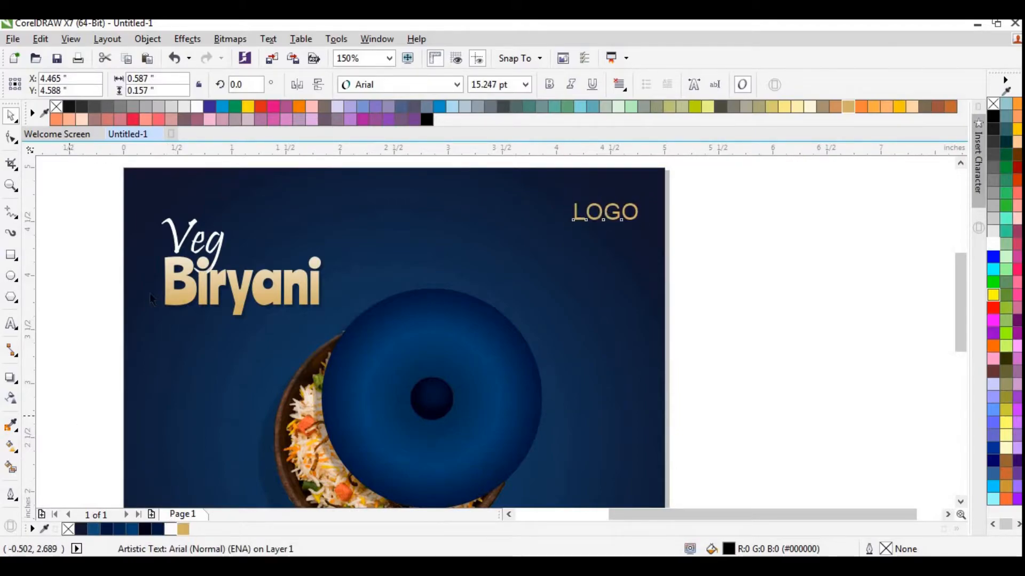
Move the whole Veg Biryani title slightly up to about X 1.092, Y 4.14 inches.
left_click(105, 209)
left_click_drag(285, 303, 332, 327)
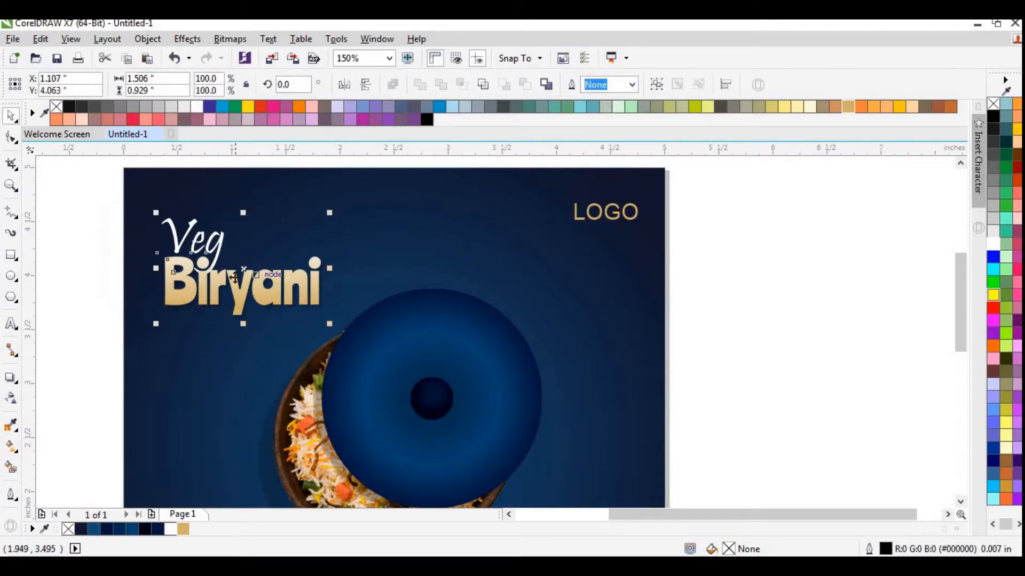
left_click_drag(237, 275, 236, 259)
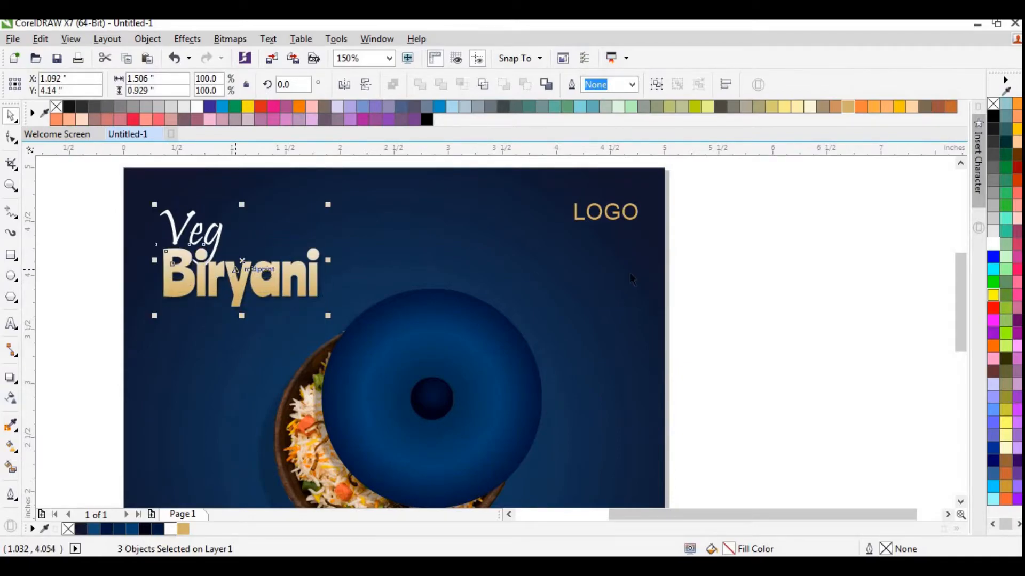
left_click(731, 268)
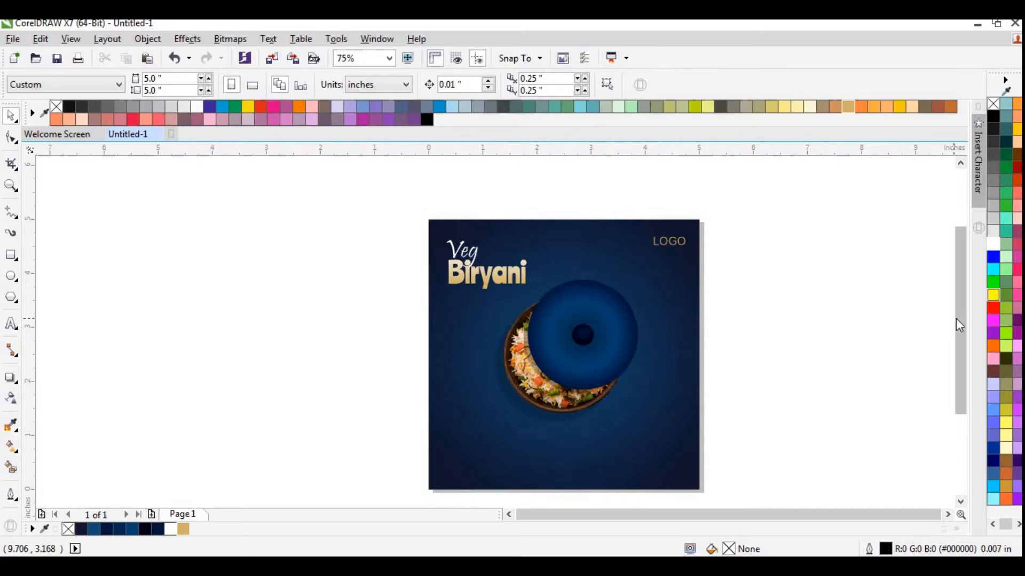
Draw a circle about 0.917 inch across on the empty area beside the page and give its outline a dashed style.
left_click_drag(955, 319, 959, 337)
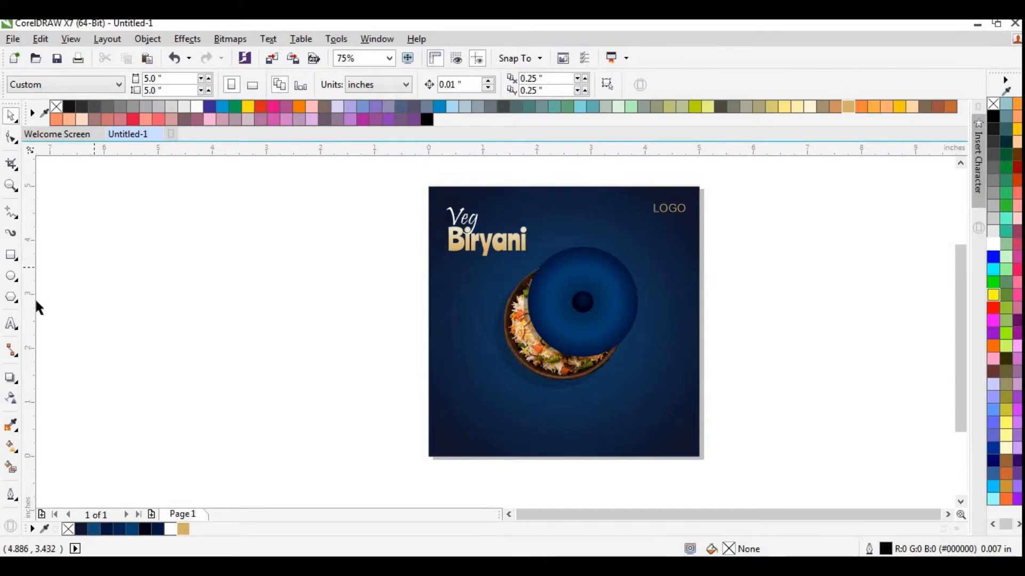
left_click_drag(158, 279, 205, 329)
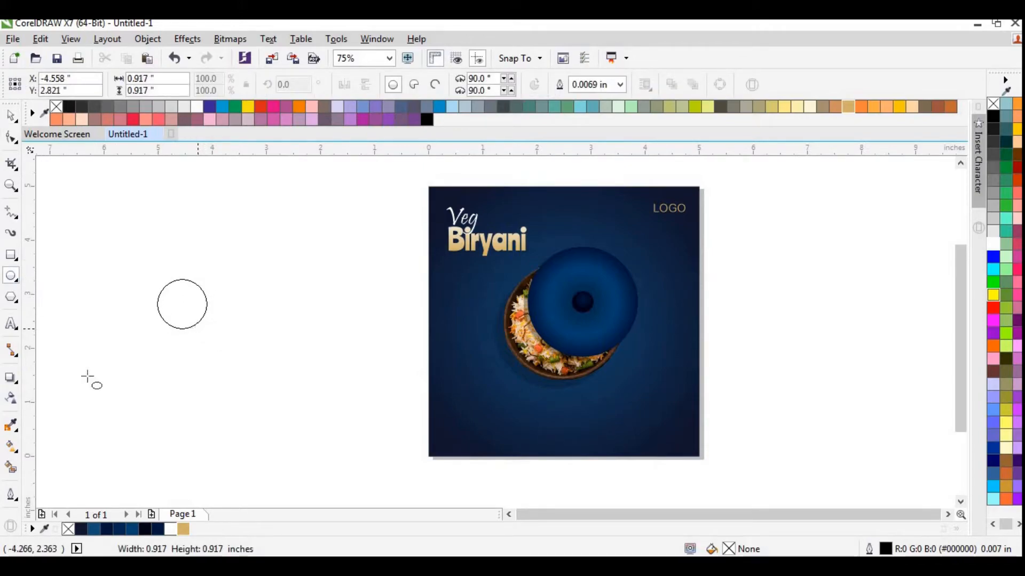
left_click(10, 494)
left_click(103, 329)
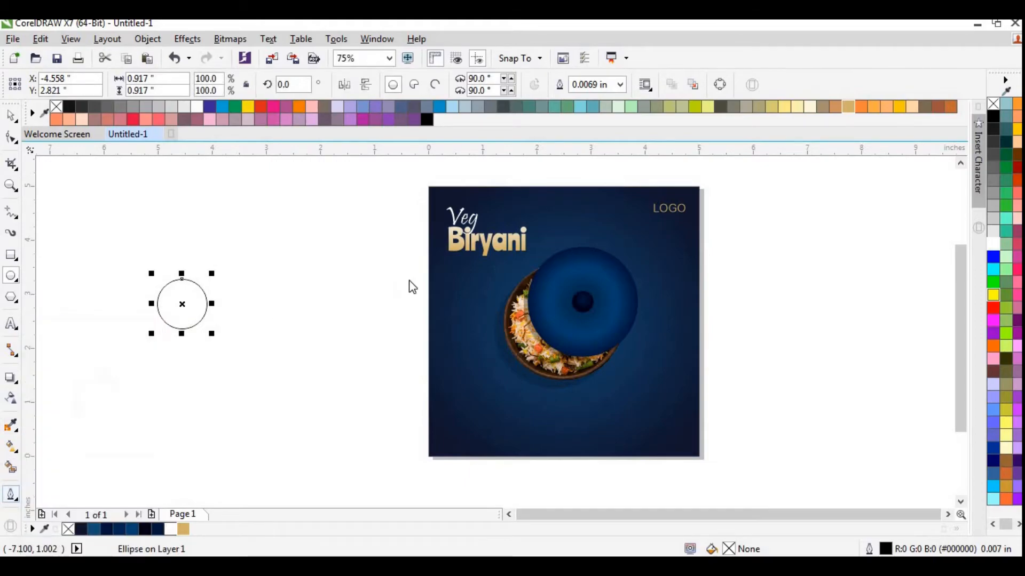
left_click(504, 244)
left_click(505, 378)
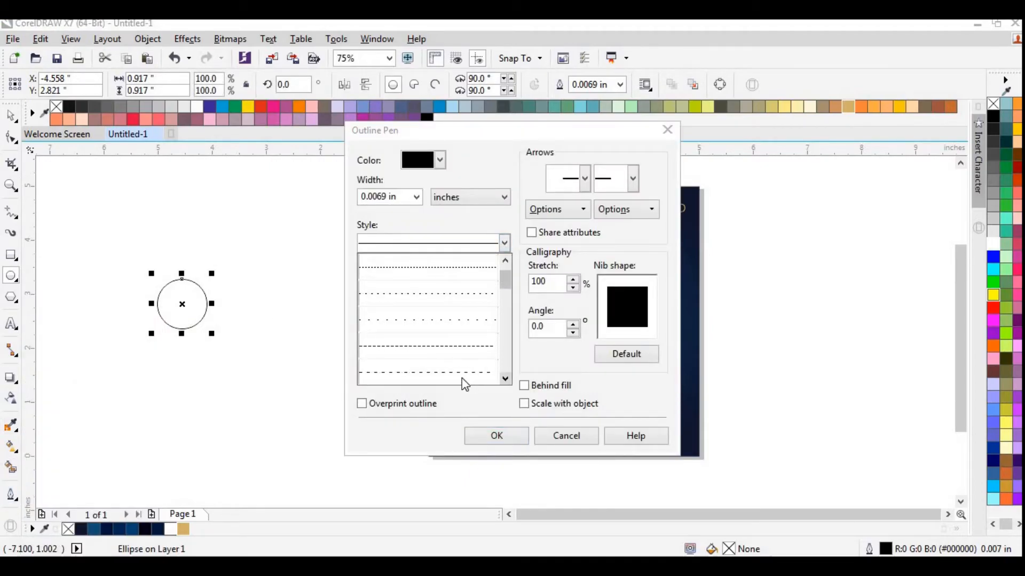
left_click(518, 387)
left_click(501, 441)
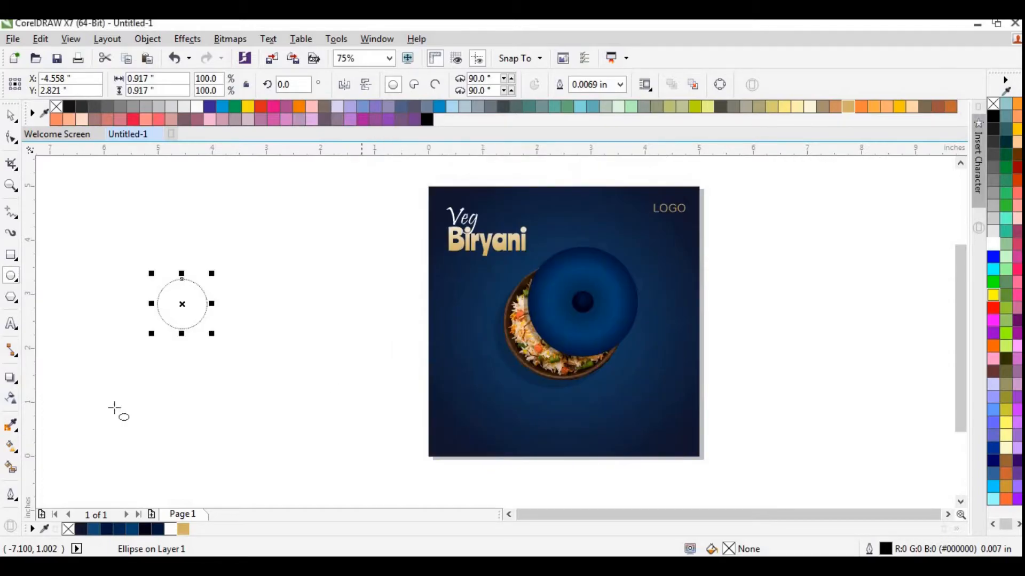
Set the dashed circle's outline to 0.015625 in and white, and place it below and right of the lid, about X 4.178, Y 1.752 inches.
left_click(10, 494)
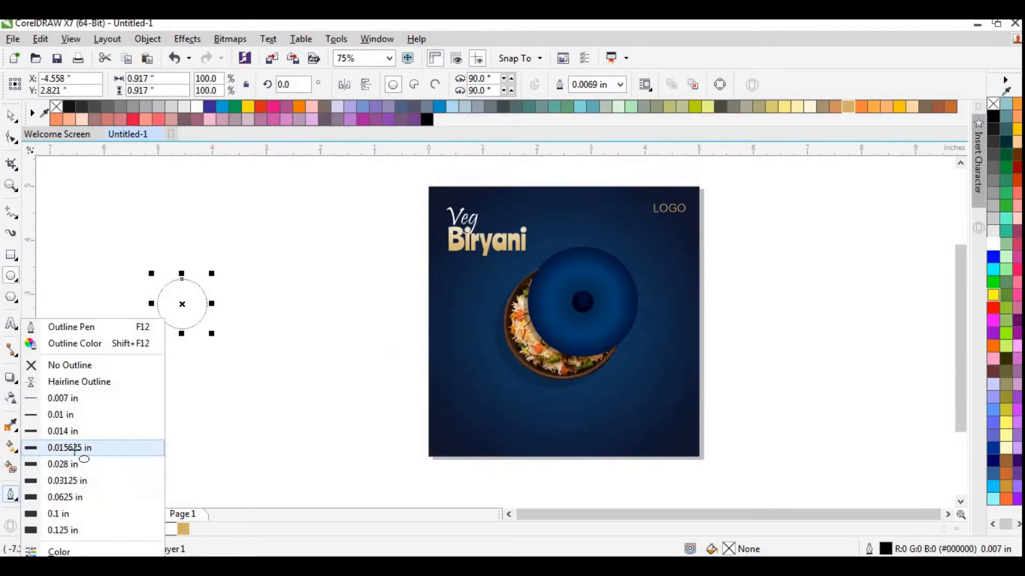
left_click(78, 448)
left_click_drag(183, 302, 654, 362)
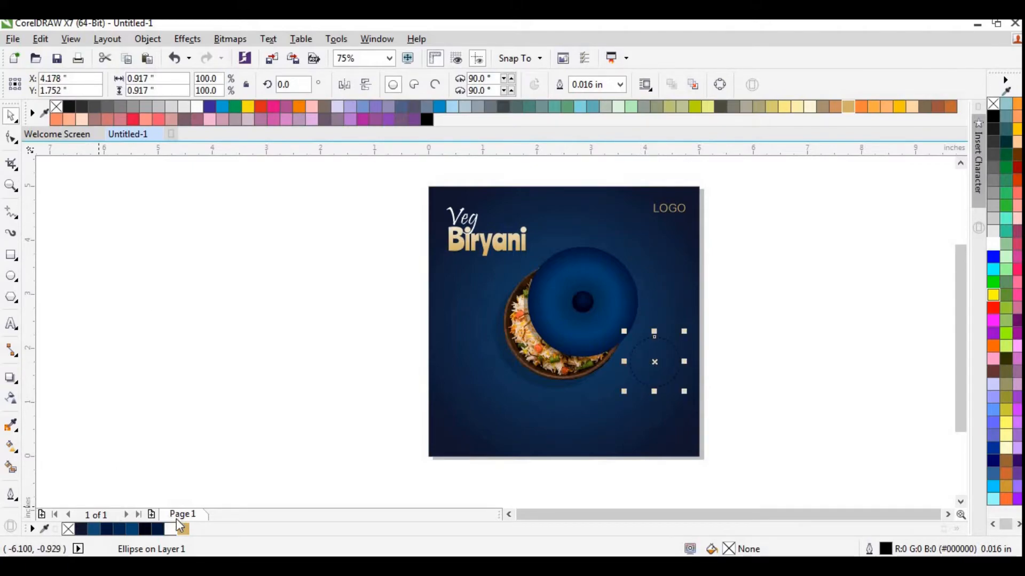
left_click(220, 401)
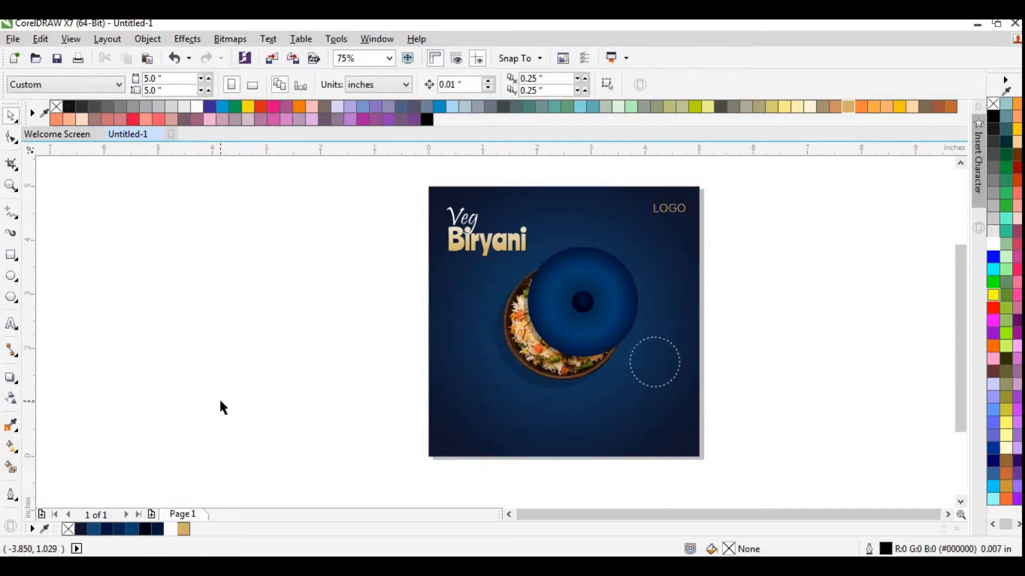
Add the artistic text "Get up to" in Arial 24 pt beside the page and change its case to uppercase.
left_click(109, 364)
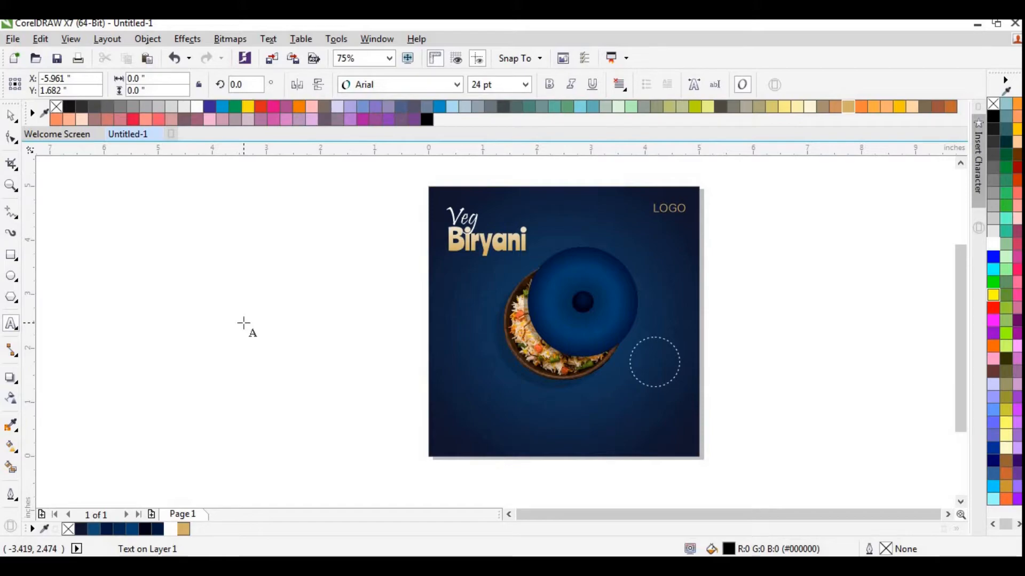
type("Get")
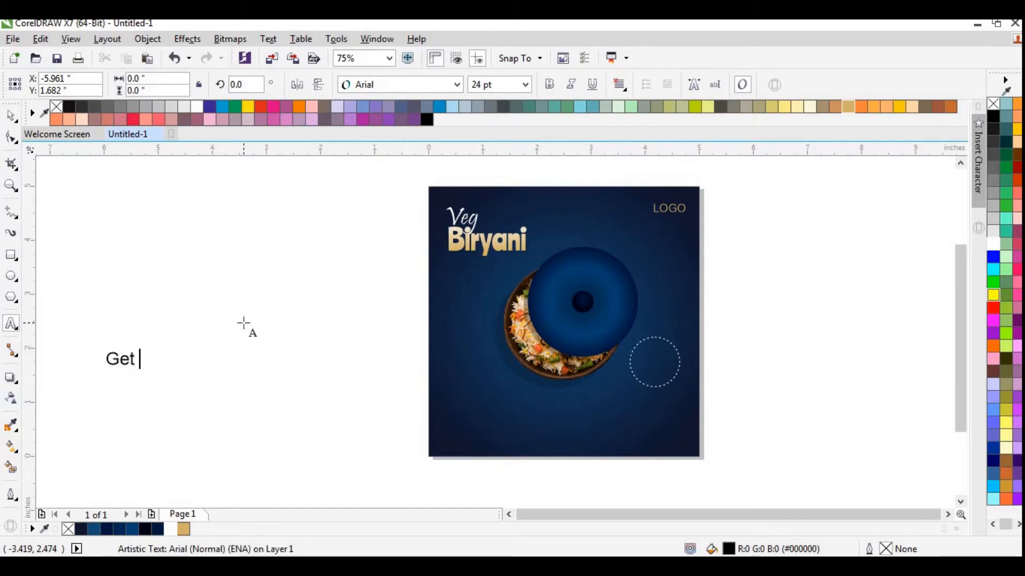
type(" up to")
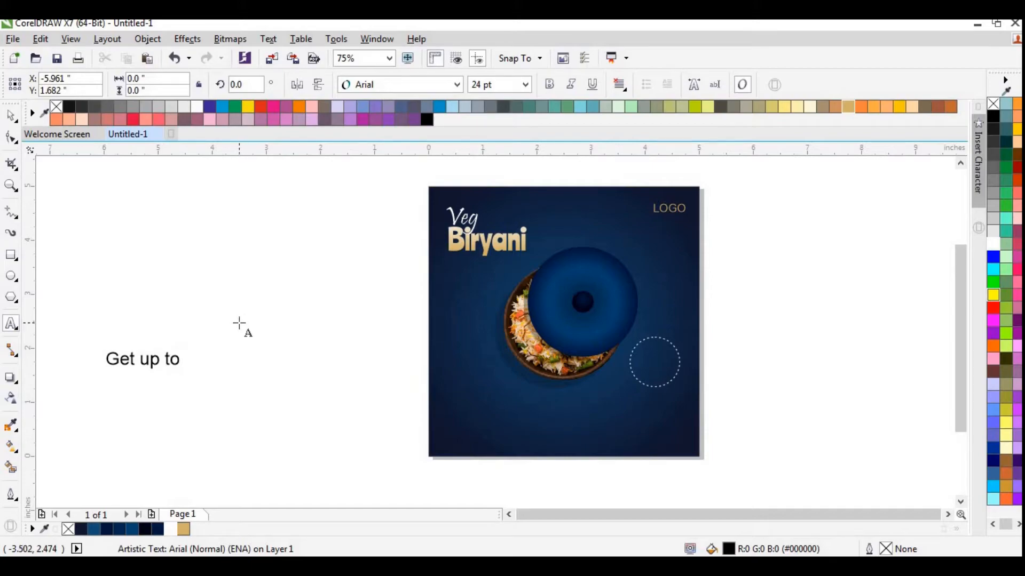
key("ctrl+space")
left_click(267, 39)
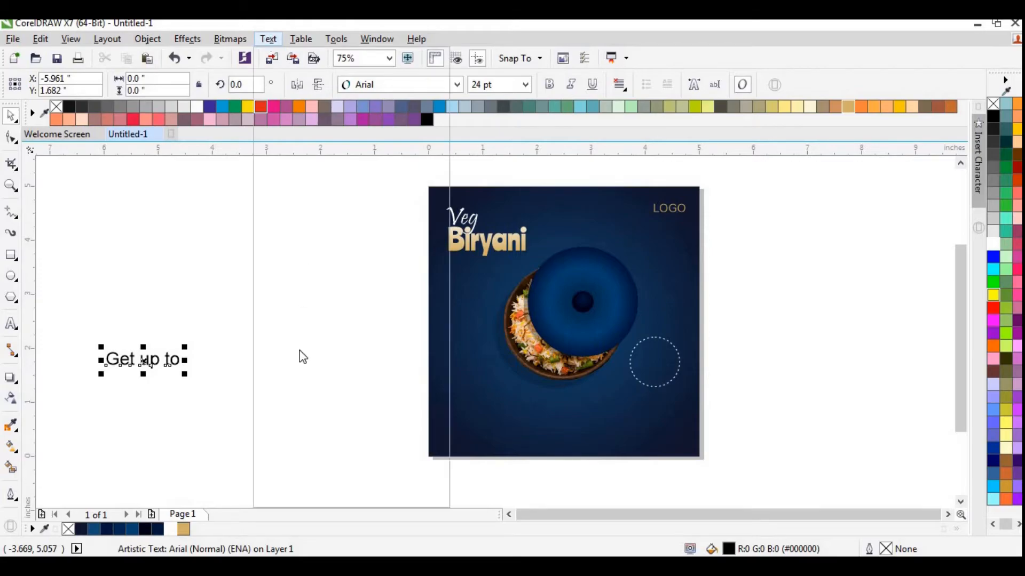
left_click(307, 398)
left_click(414, 280)
left_click(414, 347)
Place GET UP TO in the upper part of the dashed circle at about 8.88 pt and fill it white.
left_click_drag(207, 370, 606, 336)
scroll(702, 369, "up", 2)
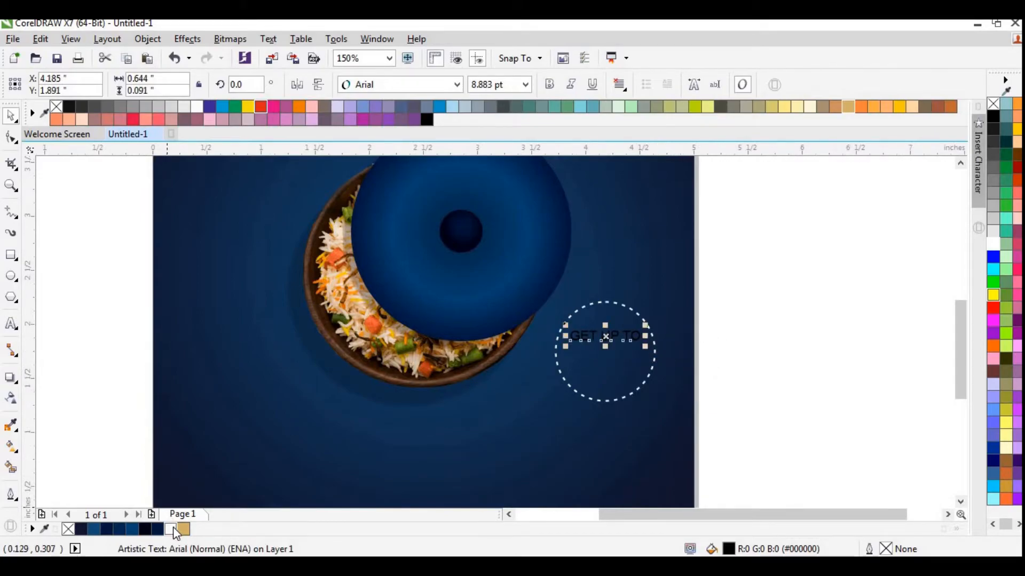
left_click(173, 528)
left_click(41, 373)
Copy GET UP TO directly below itself inside the dashed circle and change the copy's text to 50%.
left_click(11, 324)
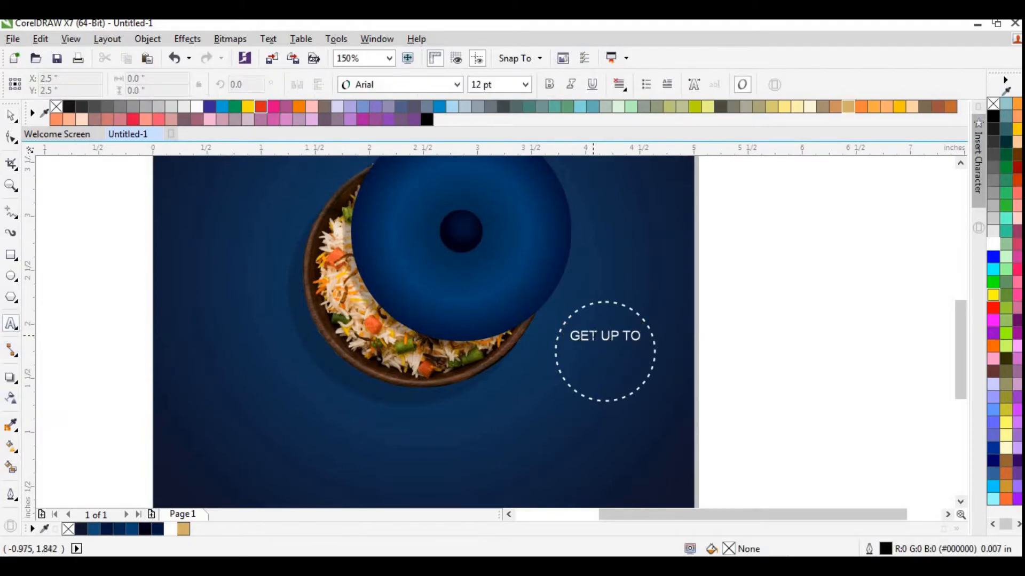
left_click(11, 115)
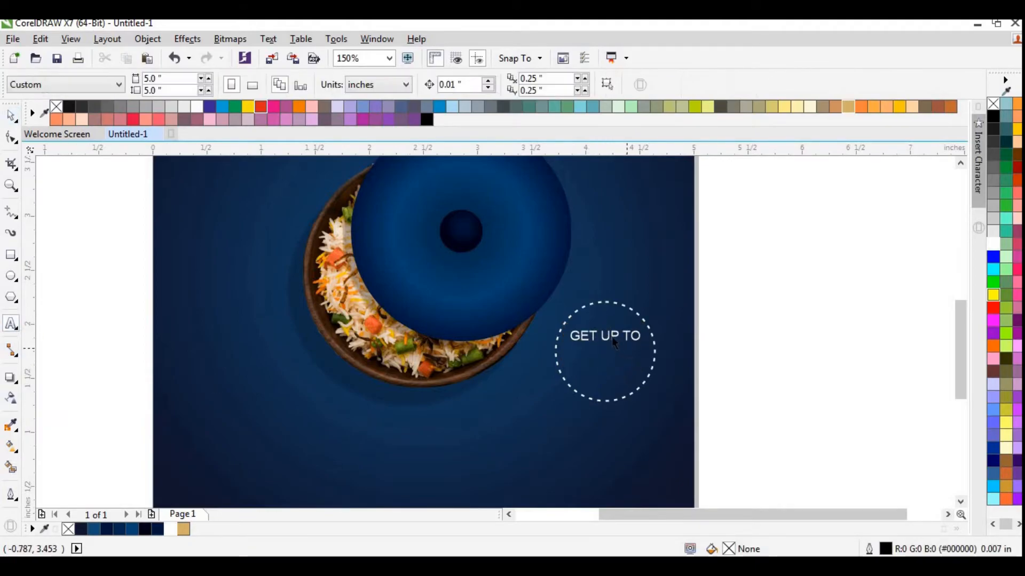
left_click(613, 337)
left_click_drag(606, 337, 606, 352)
right_click(605, 351)
left_click(10, 326)
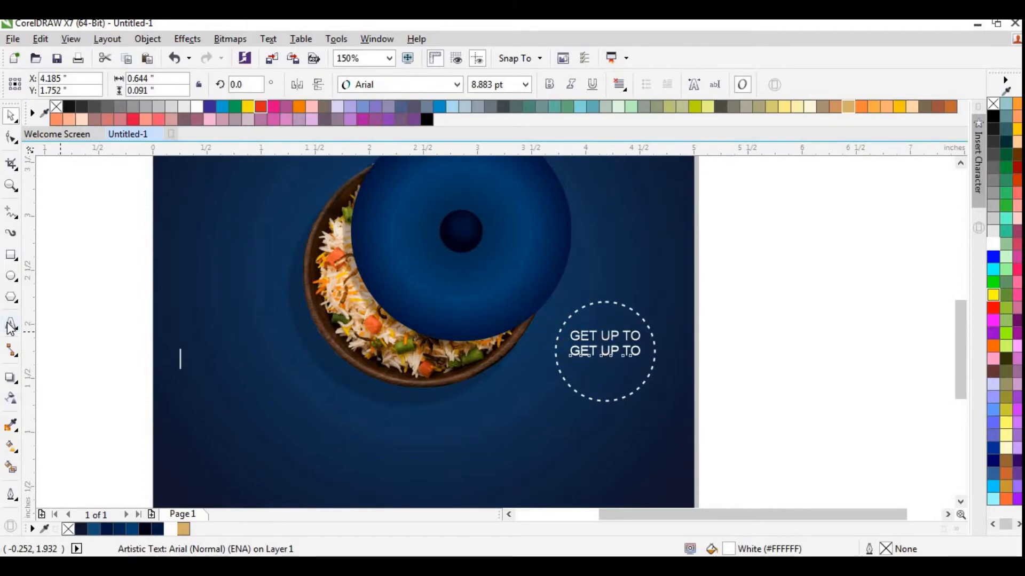
key("BackSpace")
key("BackSpace")
key("BackSpace")
key("BackSpace")
key("BackSpace")
key("BackSpace")
key("BackSpace")
key("BackSpace")
key("BackSpace")
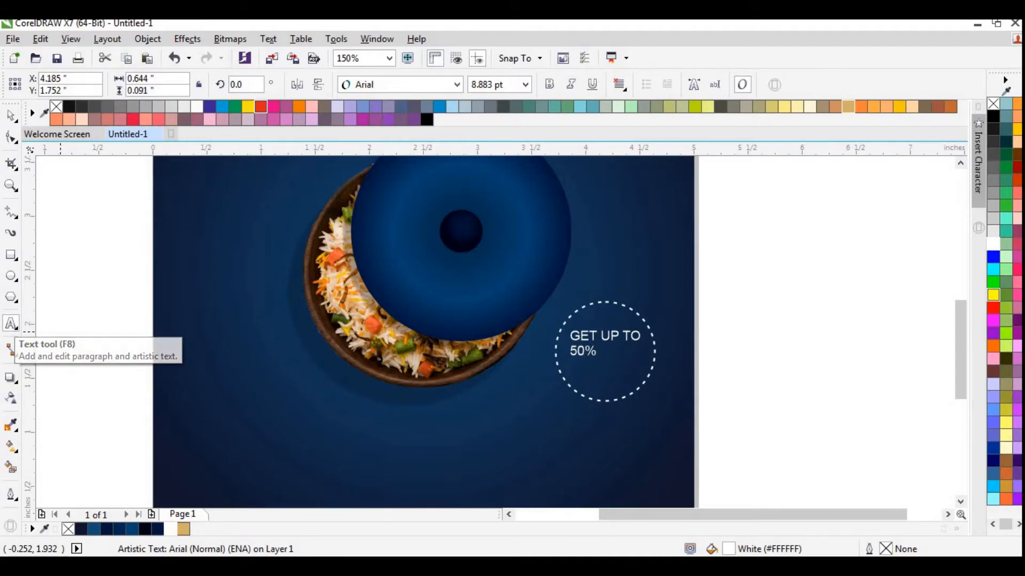
left_click(10, 115)
Format 50% in Arial Black at about 21.2 pt, align it under GET UP TO and fill it with the palette's gold.
left_click(549, 84)
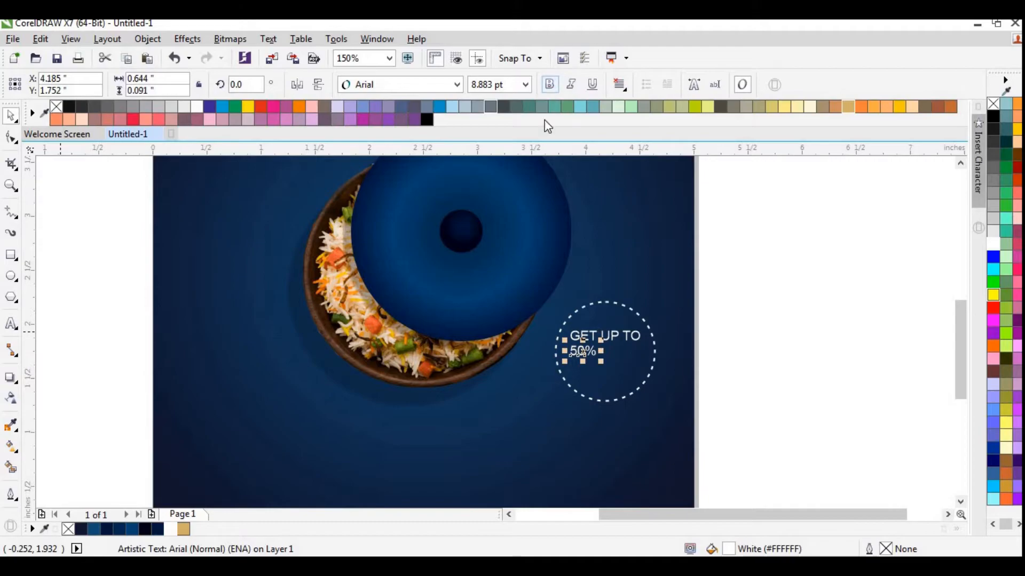
left_click_drag(603, 363, 640, 377)
left_click(456, 84)
mouse_move(455, 101)
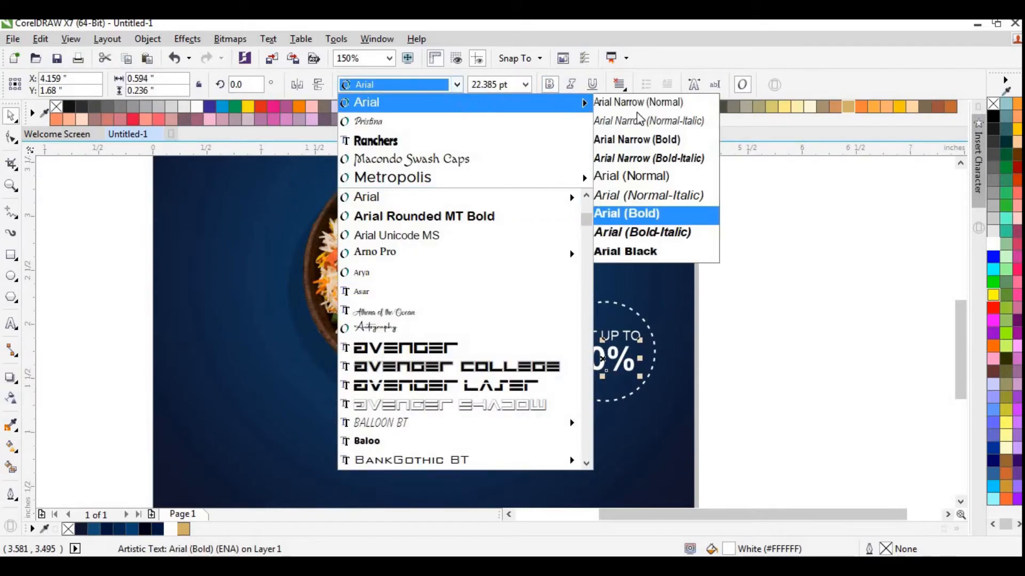
left_click(640, 251)
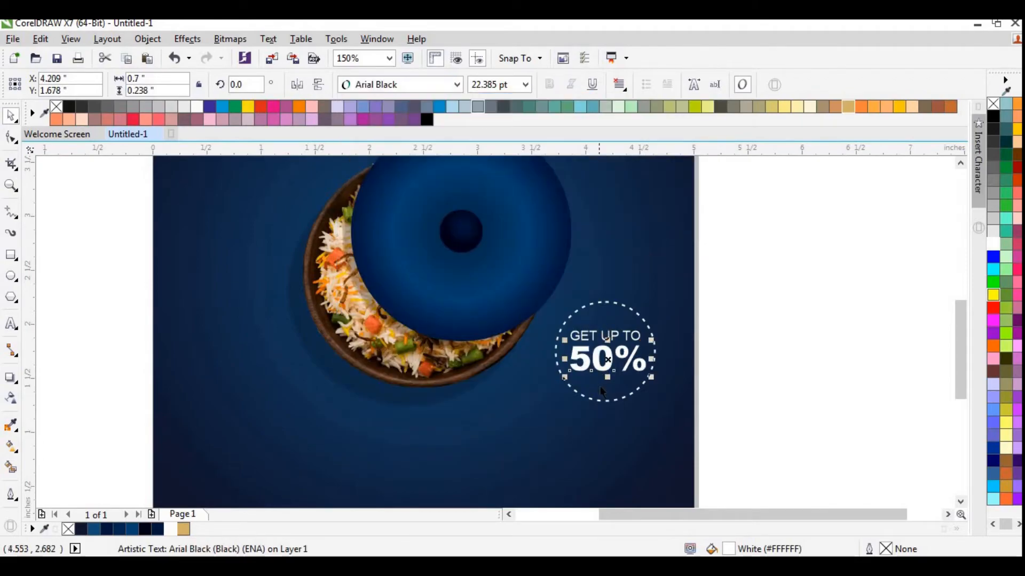
scroll(602, 383, "up", 2)
left_click_drag(693, 367, 700, 365)
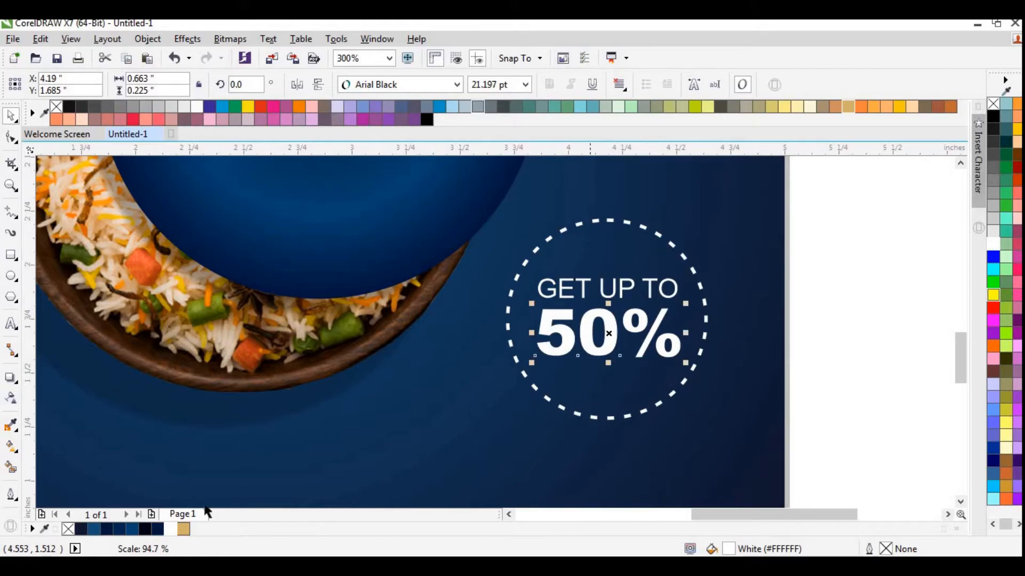
left_click_drag(184, 528, 655, 305)
key("Escape")
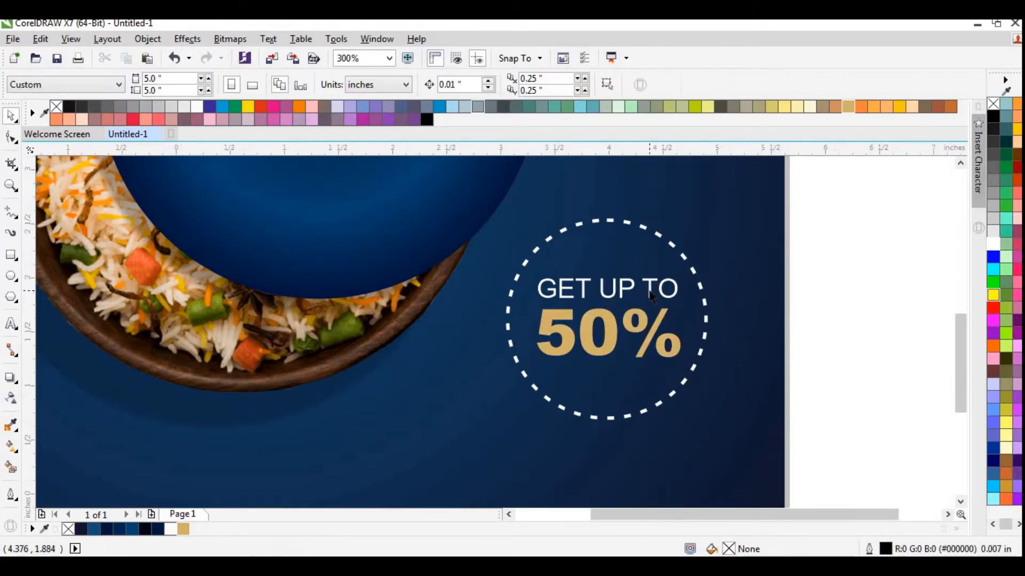
Copy GET UP TO below 50% in the dashed circle and change the copy's text to OFF.
scroll(674, 288, "down", 3)
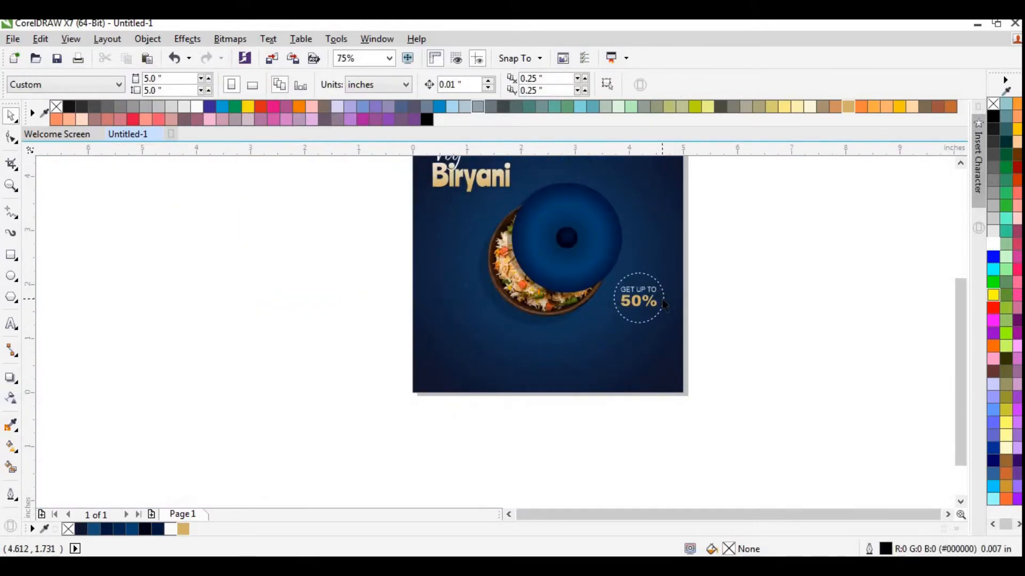
scroll(665, 303, "up", 2)
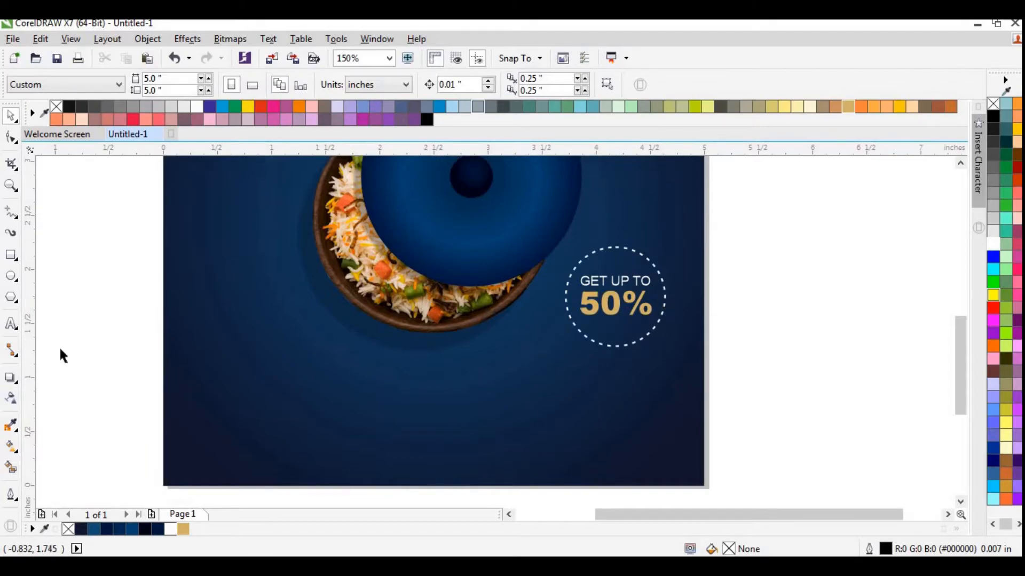
left_click(622, 280)
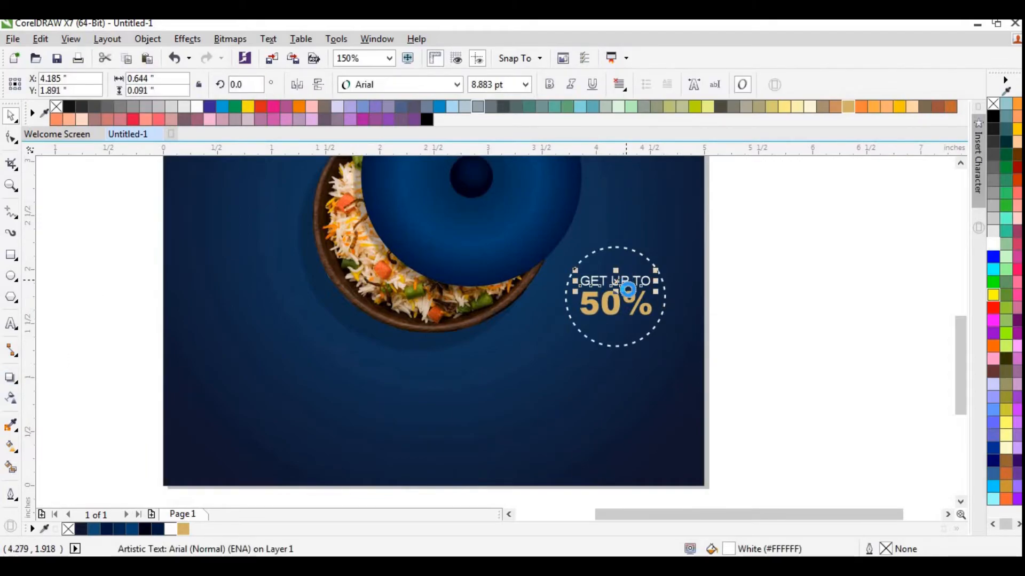
left_click_drag(617, 280, 619, 334)
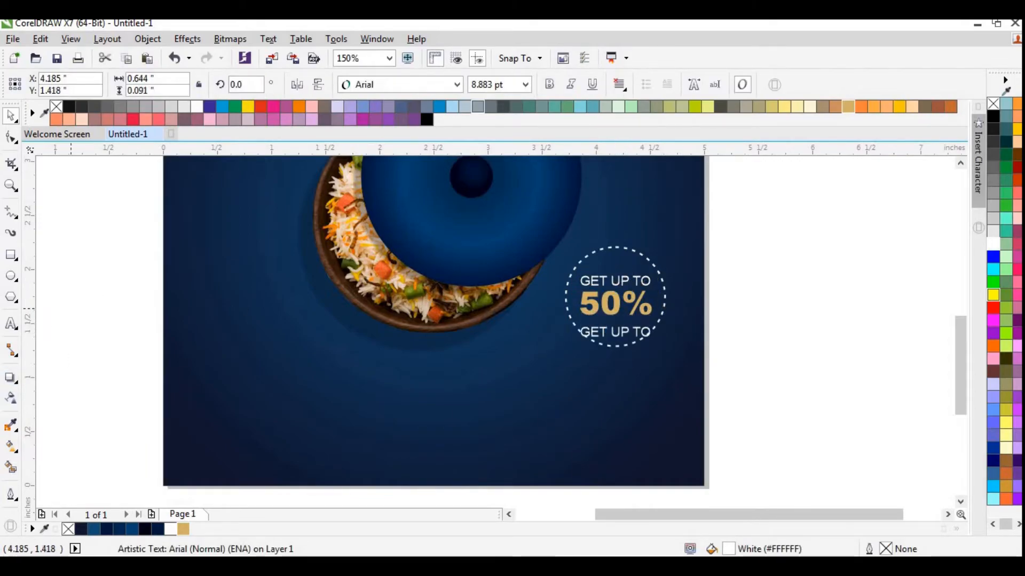
left_click(9, 327)
key("BackSpace")
key("BackSpace")
key("BackSpace")
key("BackSpace")
key("BackSpace")
key("BackSpace")
key("BackSpace")
key("BackSpace")
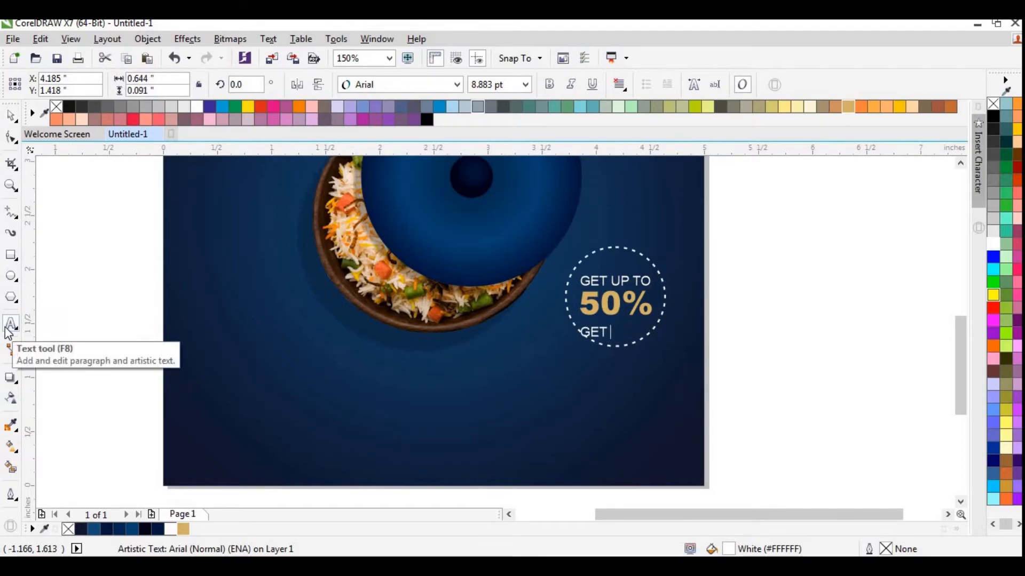
type("OFF")
left_click(11, 116)
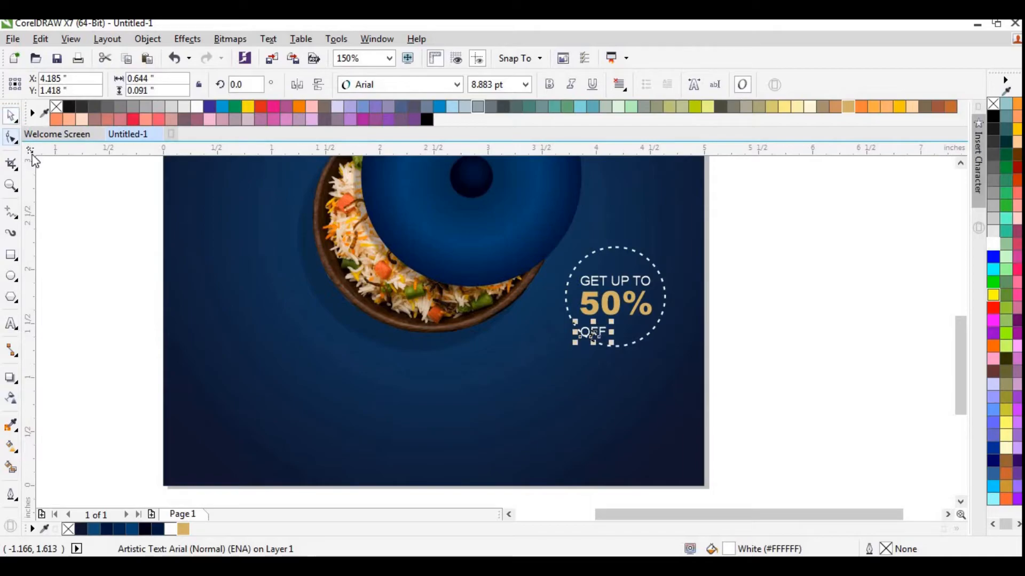
Enlarge OFF to about 14.58 pt and center it beneath 50% inside the dashed circle.
mouse_move(613, 321)
left_mouse_down()
mouse_move(629, 315)
mouse_move(616, 328)
left_mouse_up()
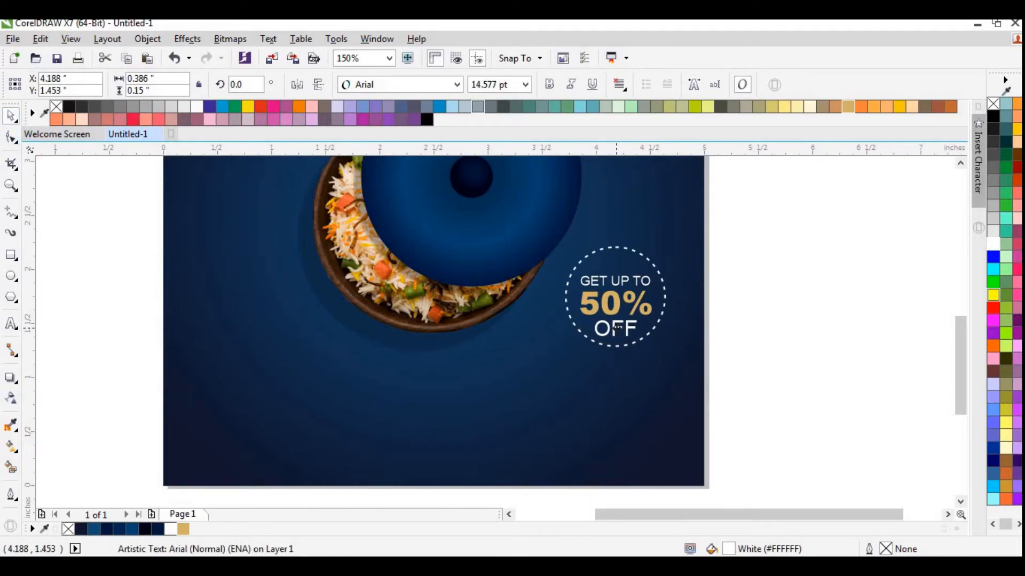
left_click(837, 293)
scroll(685, 296, "down", 2)
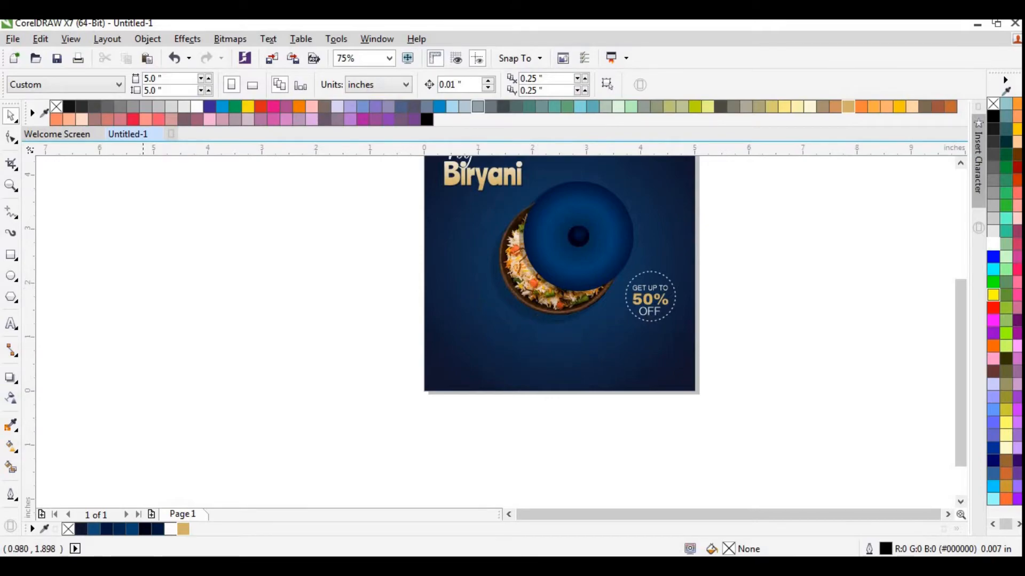
Draw a rectangle about 1.256 by 0.334 inches just below the Biryani title.
left_click(10, 255)
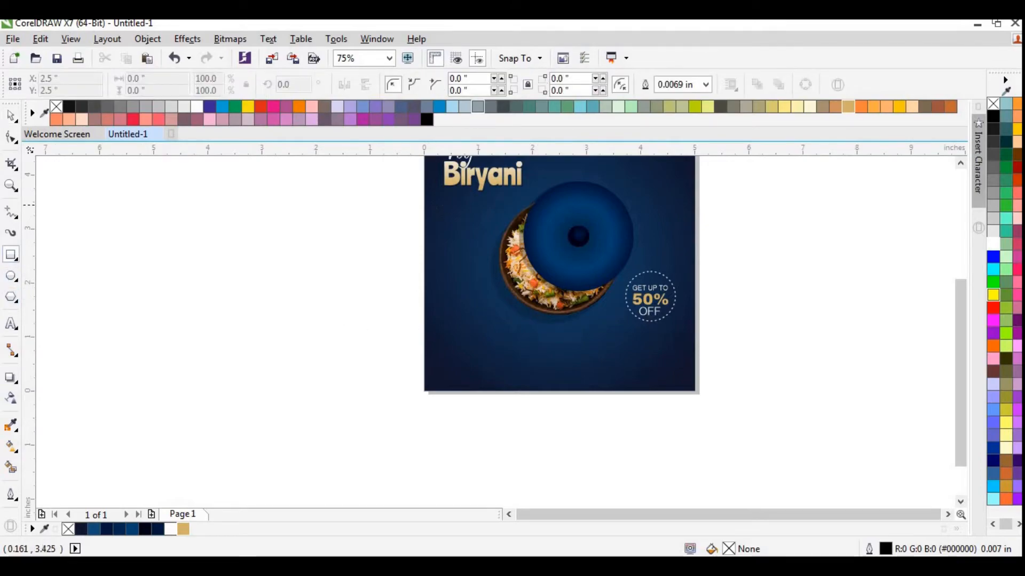
left_click_drag(445, 192, 513, 210)
left_click(10, 116)
Round the rectangle's corners to 0.167 inch, fill it gold and move it to the design's lower-left corner, about X 0.925, Y 0.481 inches.
left_click(11, 138)
left_click_drag(445, 193, 475, 365)
key("space")
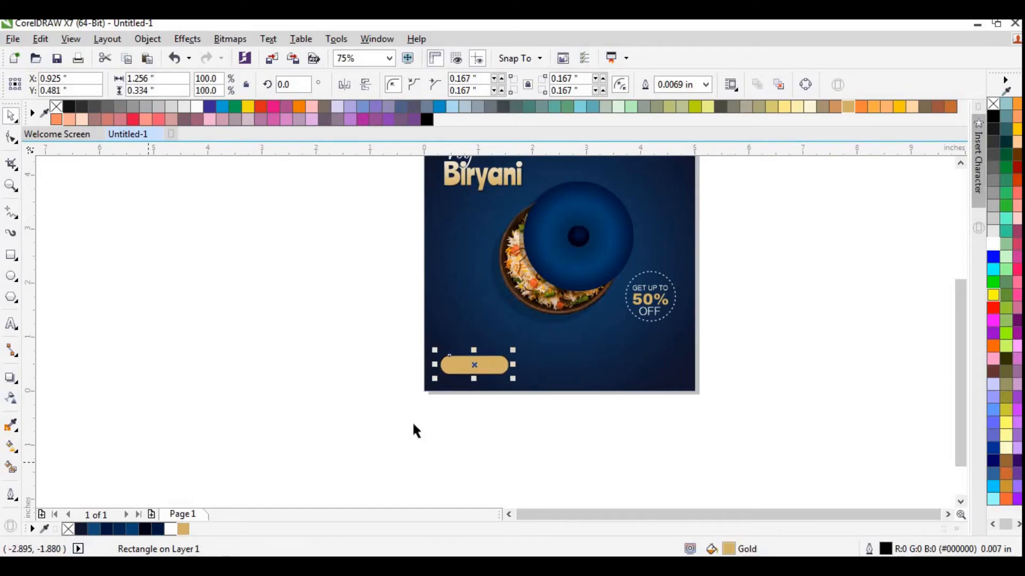
left_click(436, 415)
Add the artistic text BOOK NOW in Arial 24 pt on the empty area beside the page.
scroll(437, 415, "down", 1)
scroll(462, 414, "up", 1)
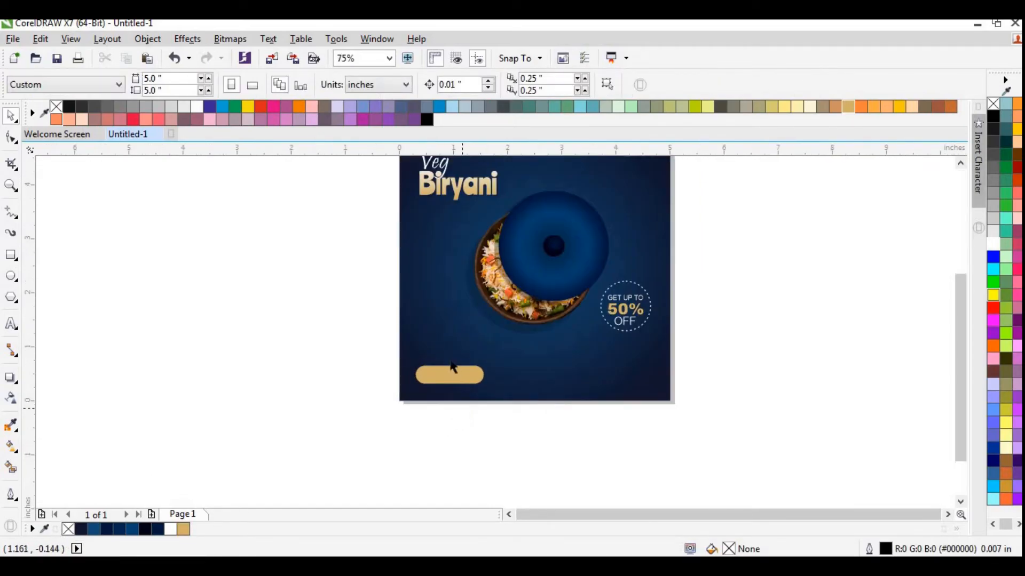
left_click(10, 326)
left_click(129, 373)
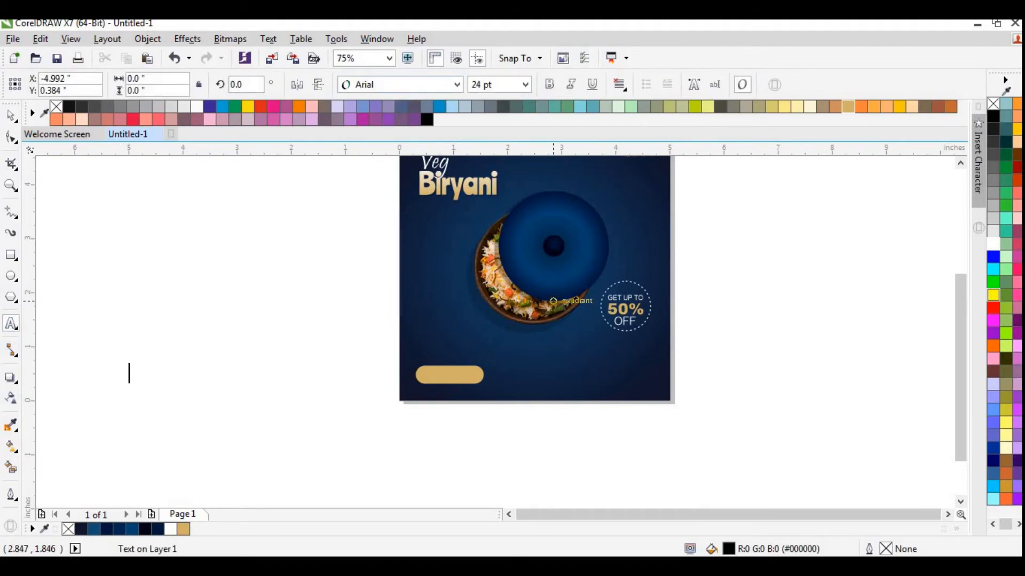
type("BOOK NOW")
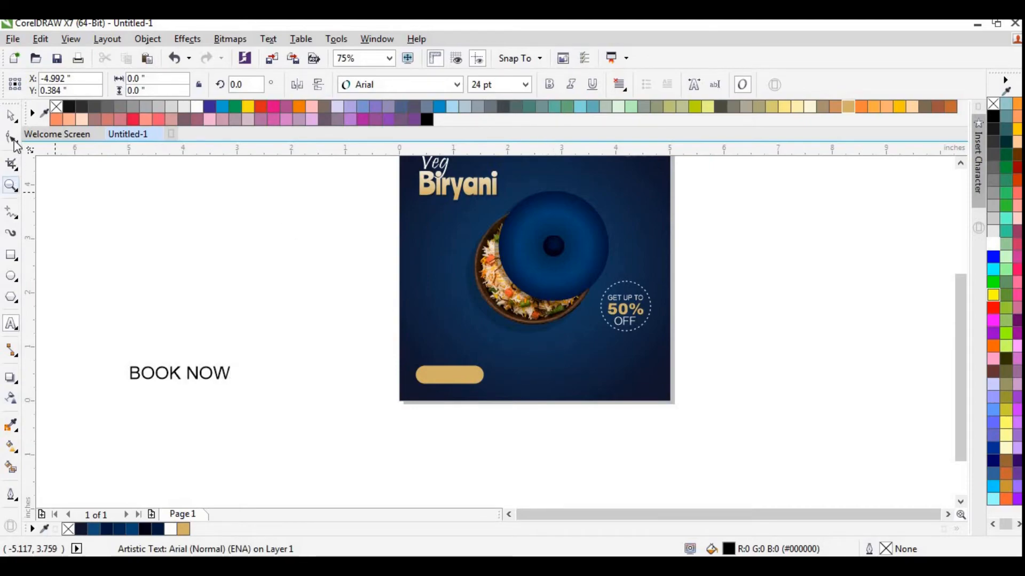
Fit the BOOK NOW text onto the gold button at about 12.8 pt, fill it very dark navy and make it bold.
key("ctrl+space")
left_click_drag(235, 385, 452, 375)
left_click(146, 529)
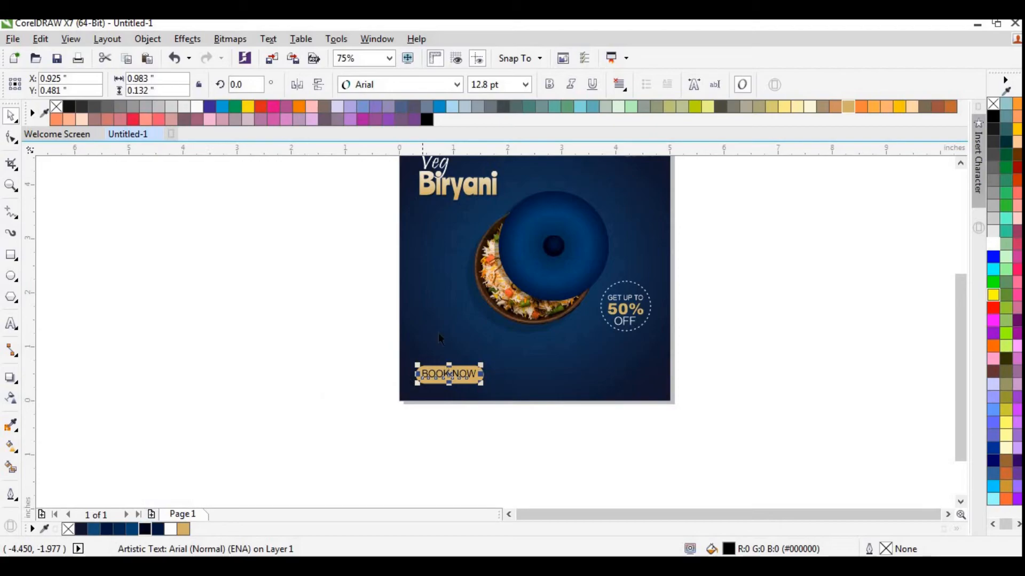
left_click(549, 86)
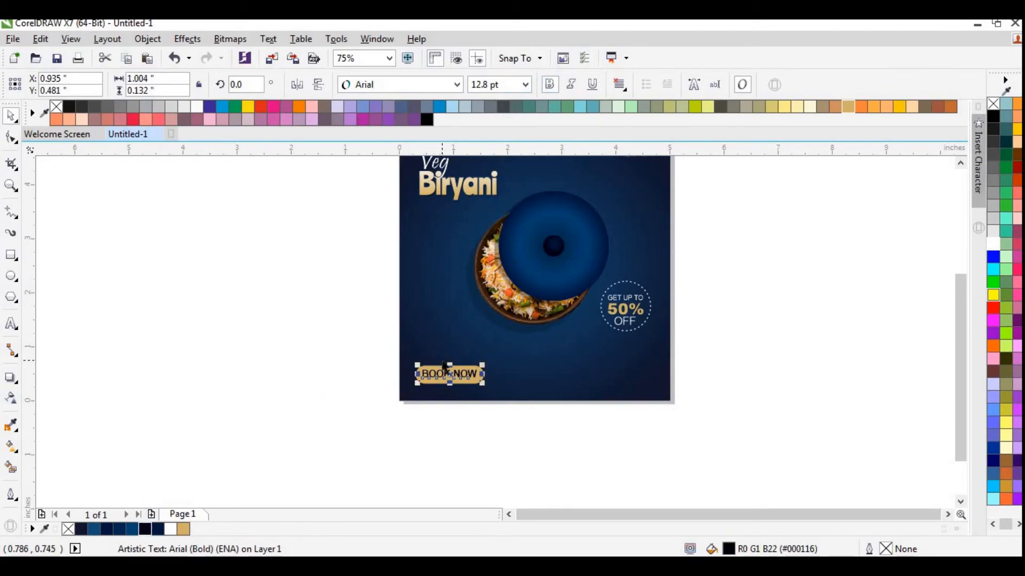
Reduce the gold button's height to about 0.306 inch and keep the BOOK NOW text centered on it.
scroll(443, 360, "up", 2)
left_click_drag(518, 378, 453, 393)
left_click(465, 409)
scroll(459, 410, "up", 2)
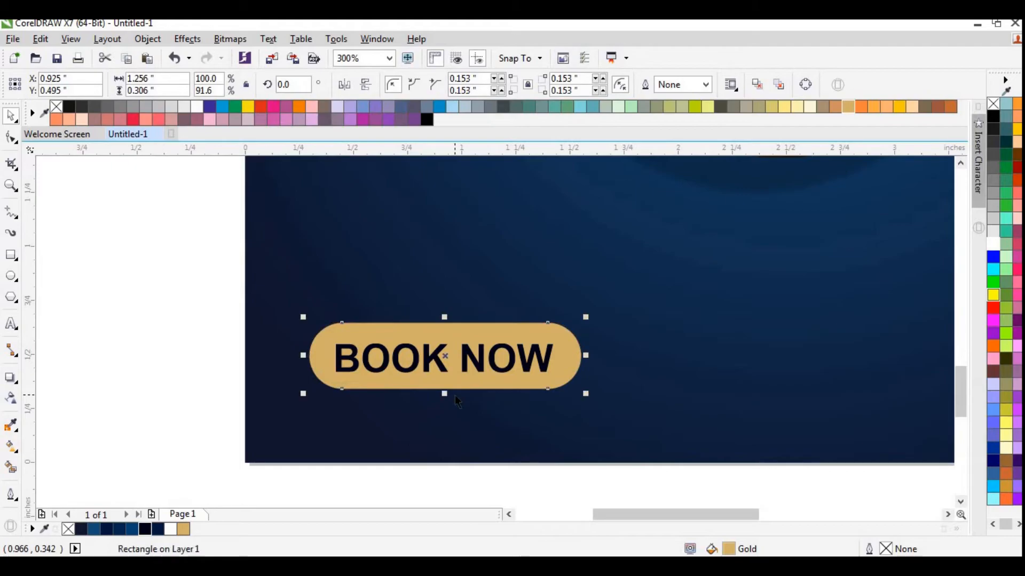
left_click(197, 432)
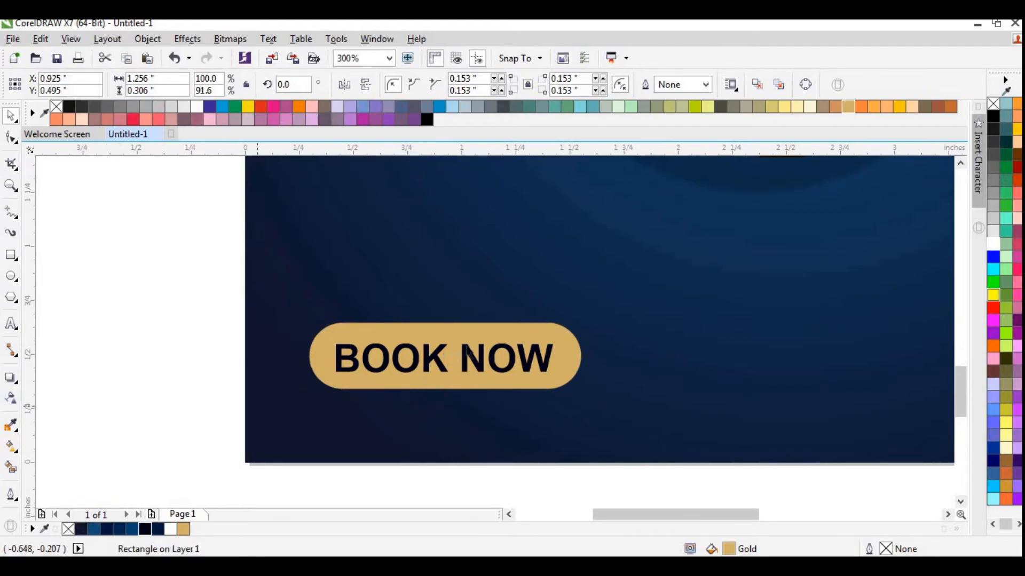
scroll(463, 346, "down", 3)
scroll(483, 357, "up", 2)
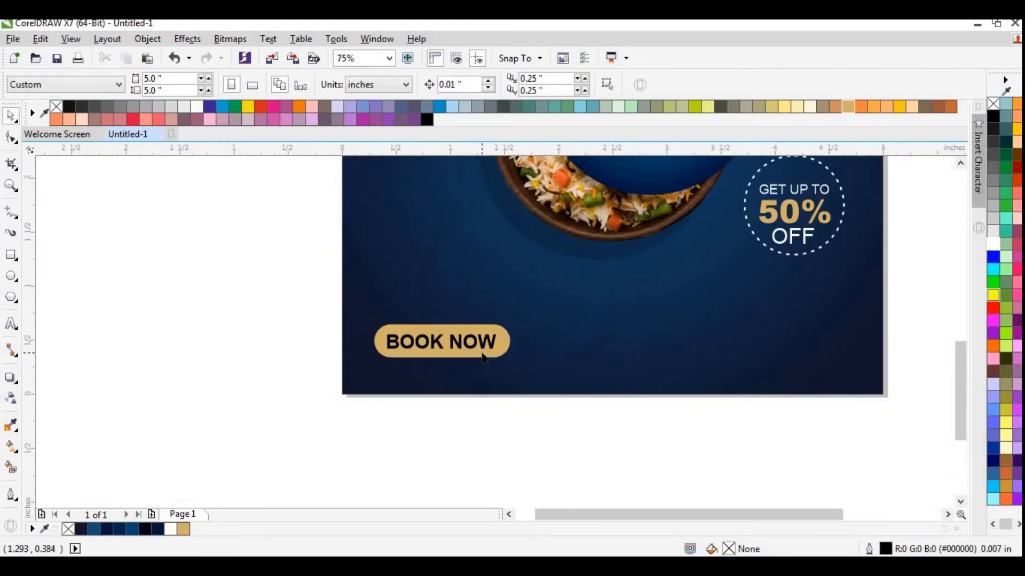
Shrink BOOK NOW inside the gold button and scale both down together in the lower-left corner until the text is about 5.848 pt.
left_click(483, 354)
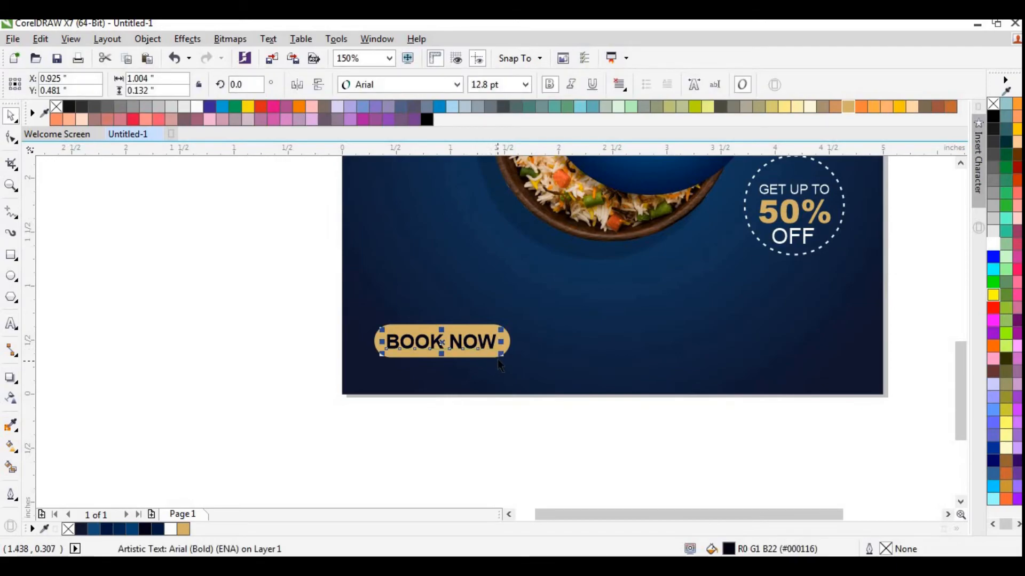
left_click_drag(497, 351, 486, 367)
left_click_drag(293, 301, 539, 373)
left_click_drag(514, 318, 508, 337)
left_click(309, 433)
scroll(472, 429, "down", 1)
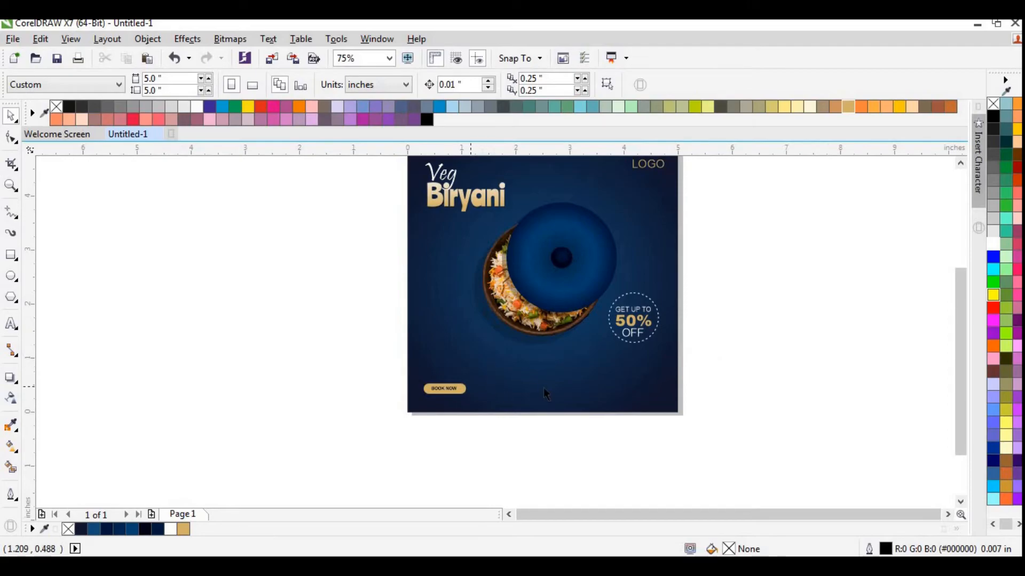
Copy the BOOK NOW text to the design's lower-right area at about X 3.952 inches and replace its wording with a placeholder phone number.
scroll(562, 391, "up", 1)
left_click(350, 396)
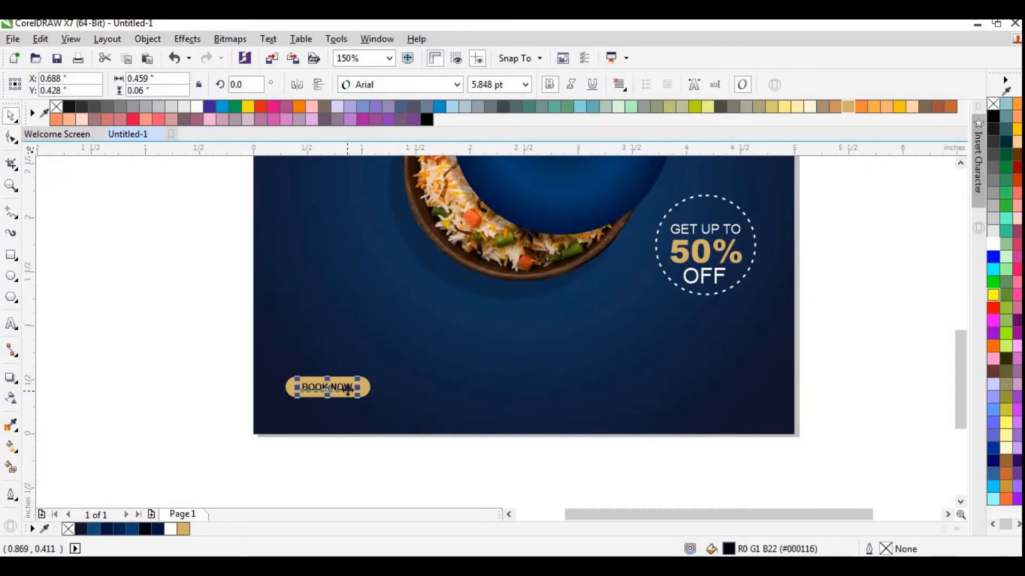
left_click_drag(329, 390, 668, 389)
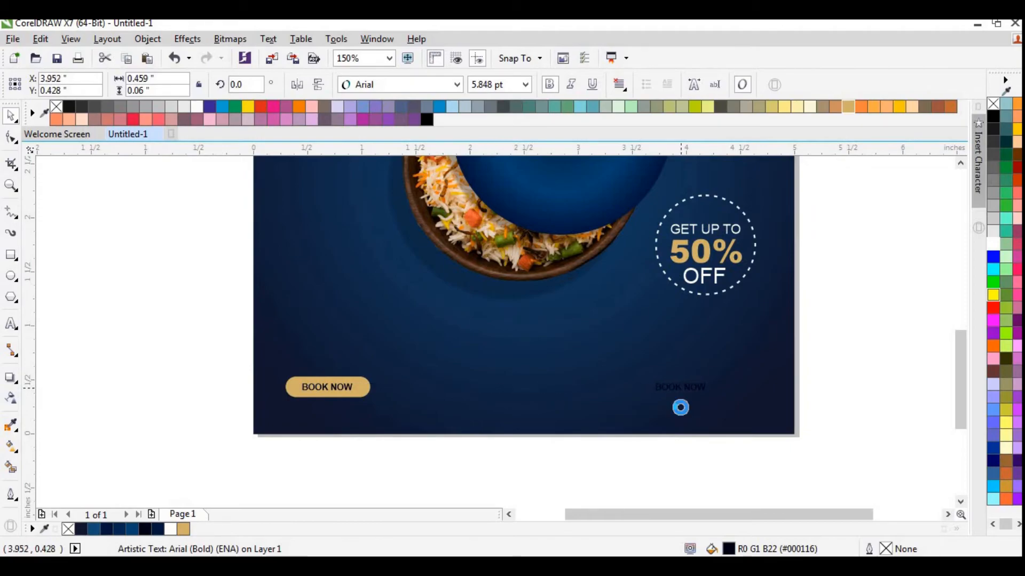
left_click(15, 327)
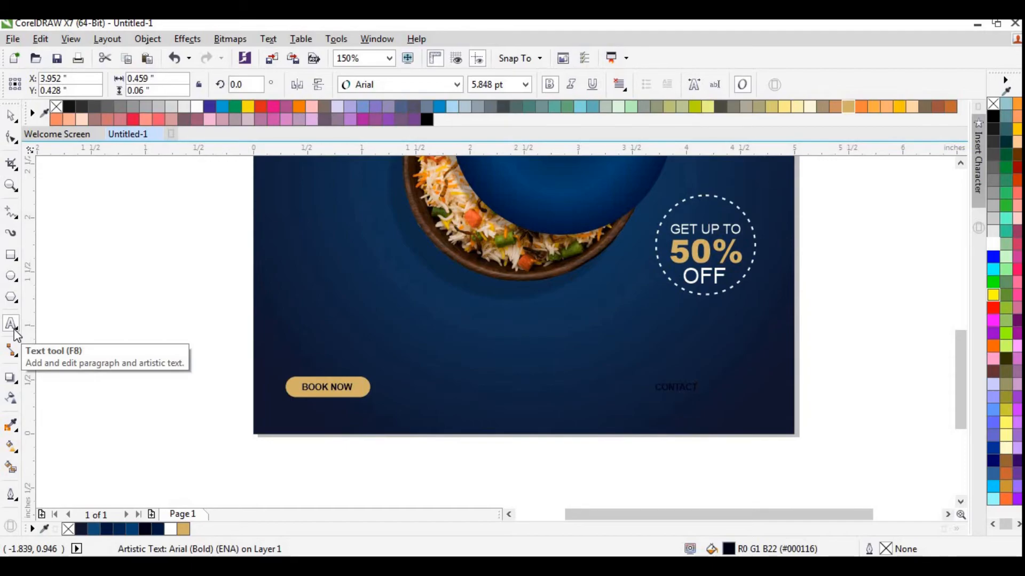
type("CONTACT NO.")
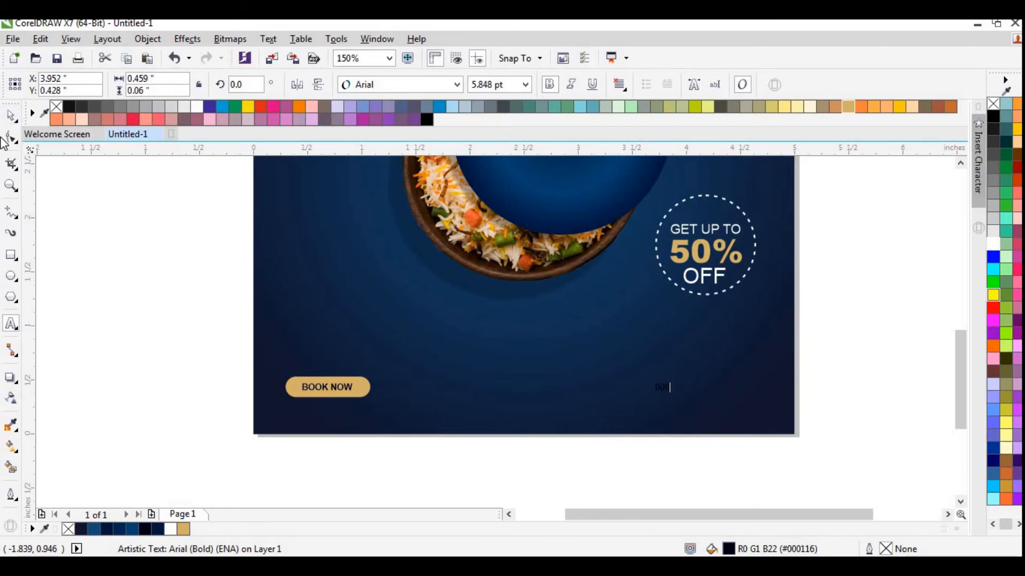
type("000 00000")
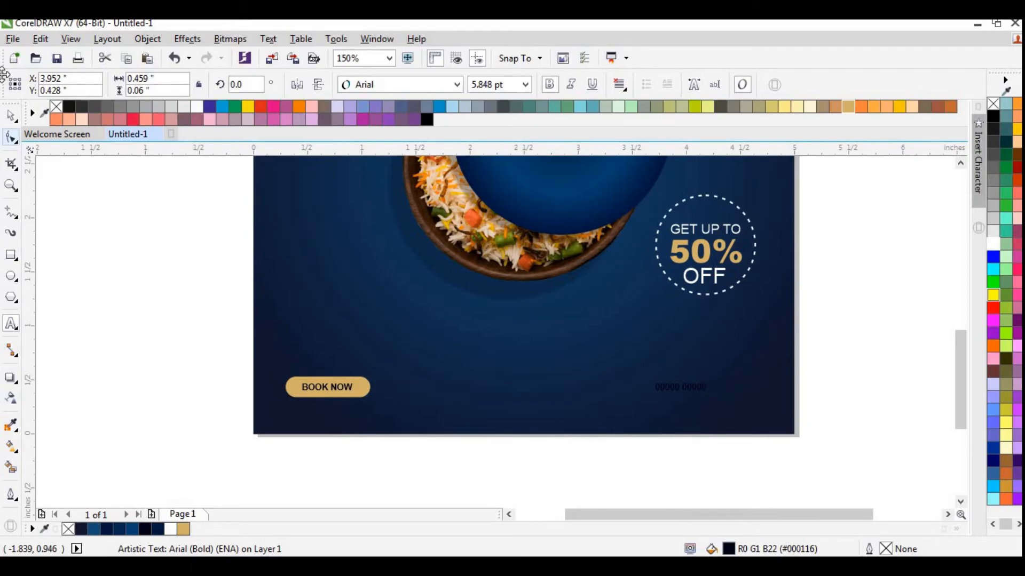
left_click(10, 116)
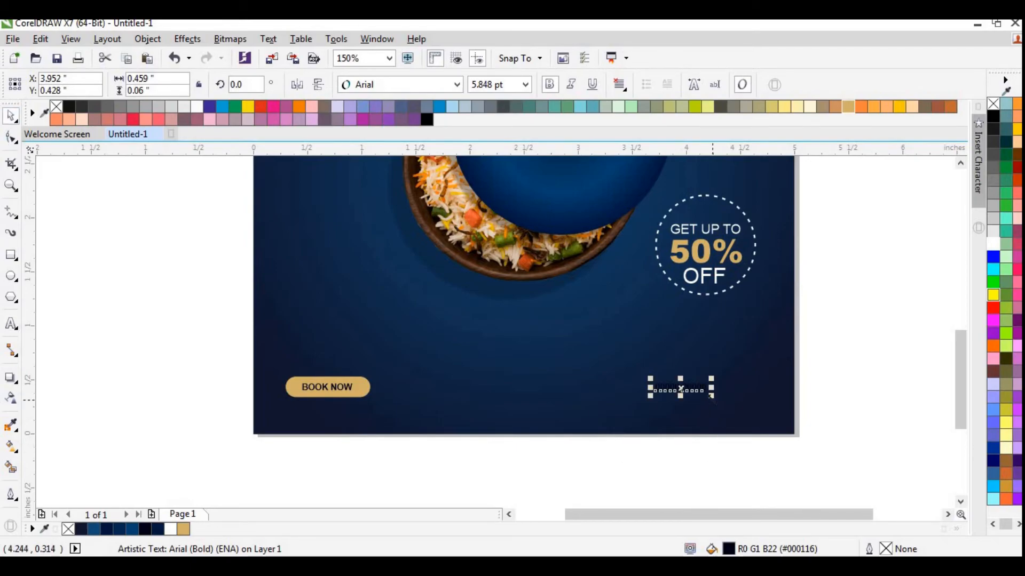
Enlarge the placeholder phone number to about 11.775 pt and color it white.
left_click_drag(711, 396, 761, 425)
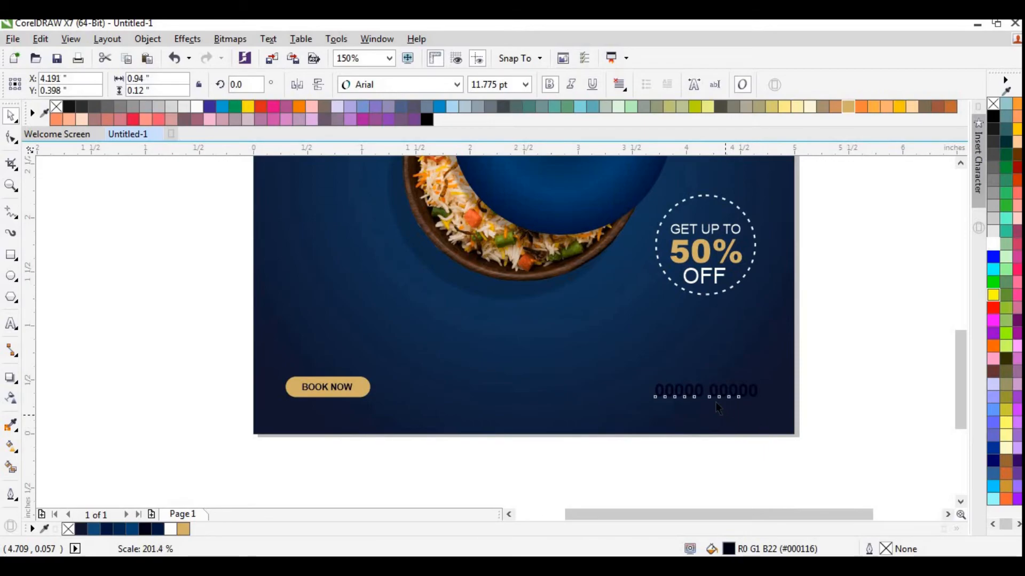
left_click_drag(708, 392, 707, 400)
key("ctrl+z")
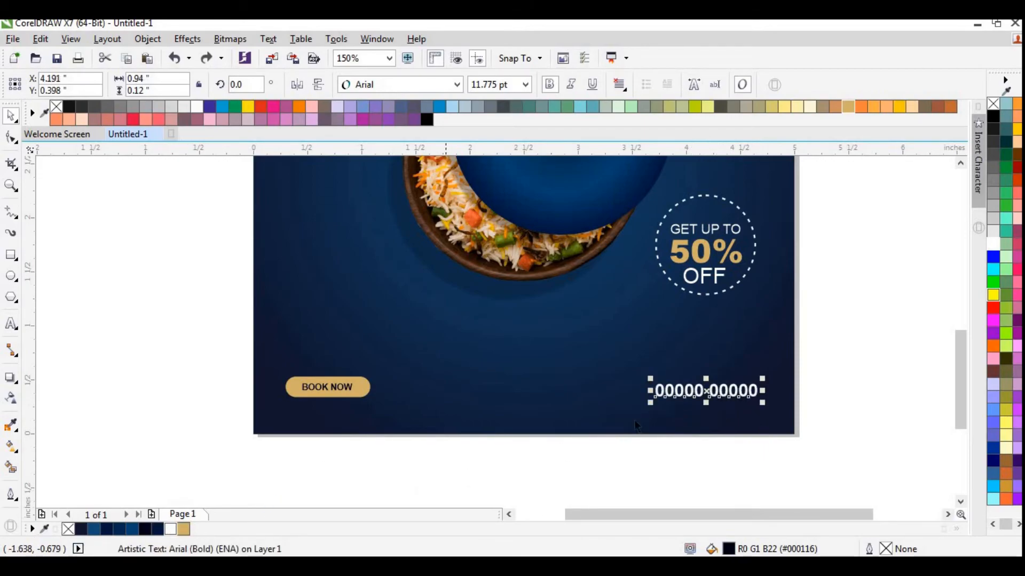
Move the BOOK NOW button and the phone number together slightly closer to the design's bottom edge.
left_click_drag(842, 355, 235, 446)
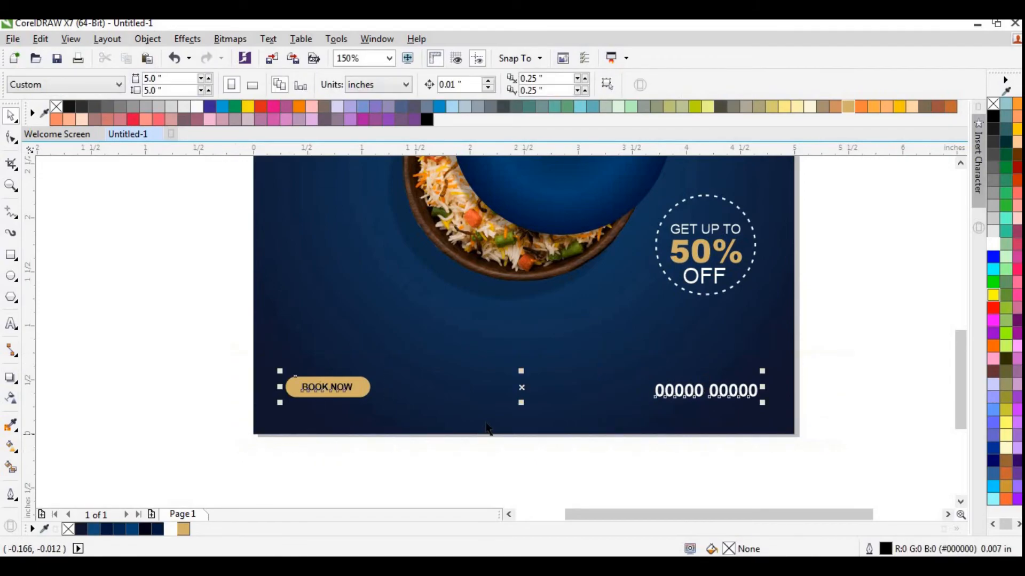
left_click_drag(521, 387, 521, 404)
left_click(533, 446)
scroll(569, 417, "down", 1)
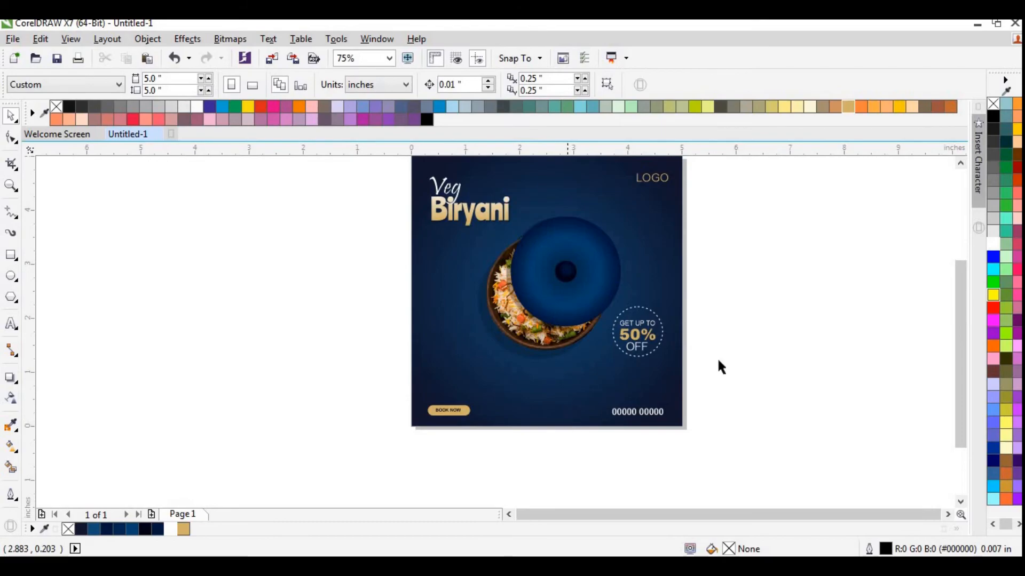
Place the coriander leaf image, about 0.694 inch square, just below the bowl and mirror it vertically and horizontally.
left_click_drag(483, 355, 543, 385)
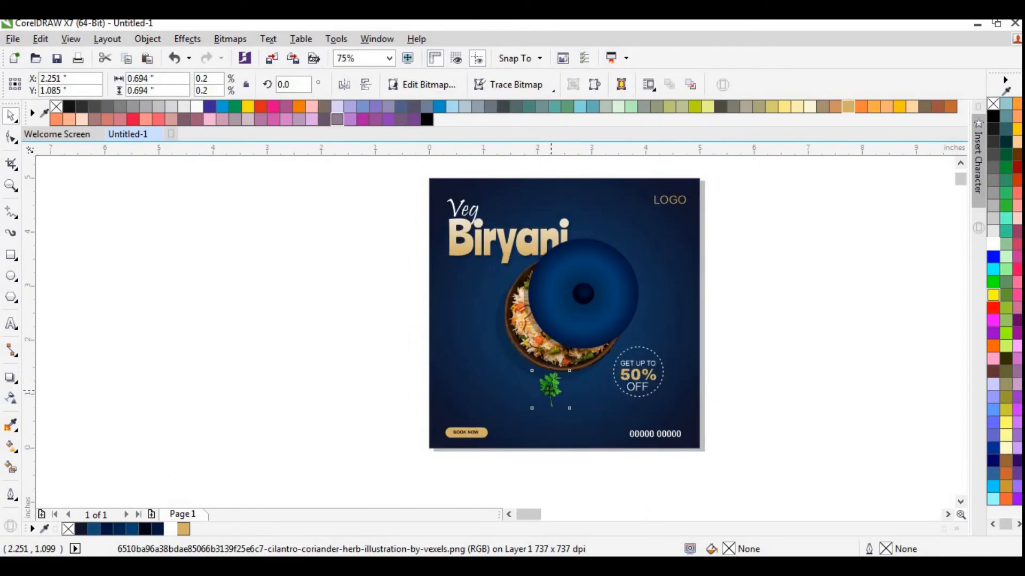
left_click(364, 86)
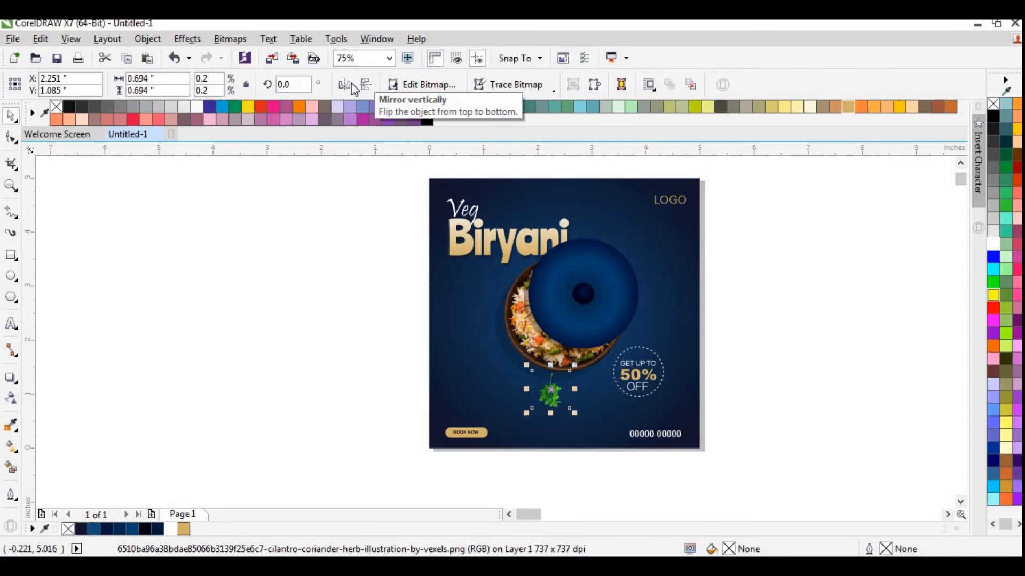
left_click(352, 86)
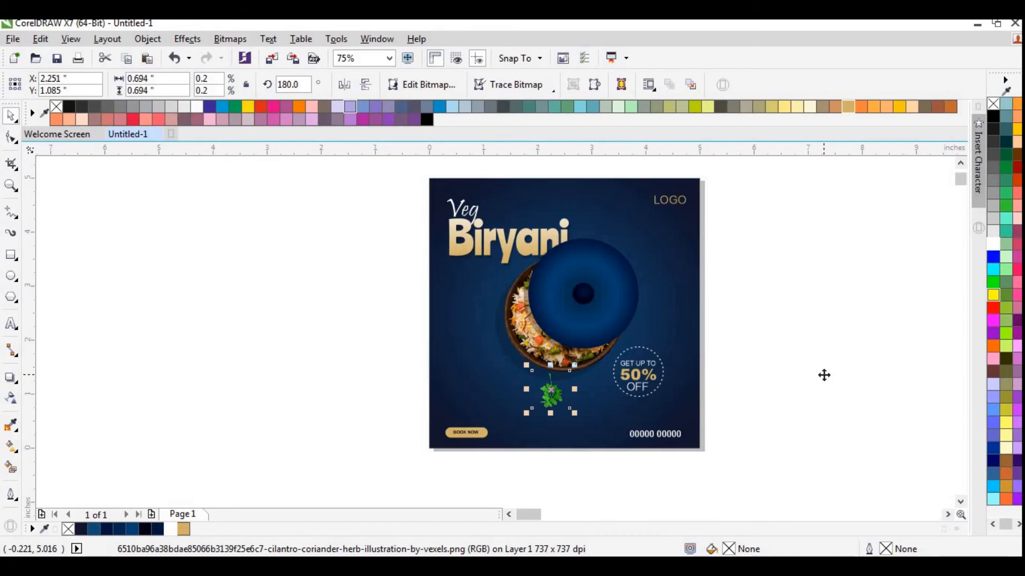
left_click(607, 345)
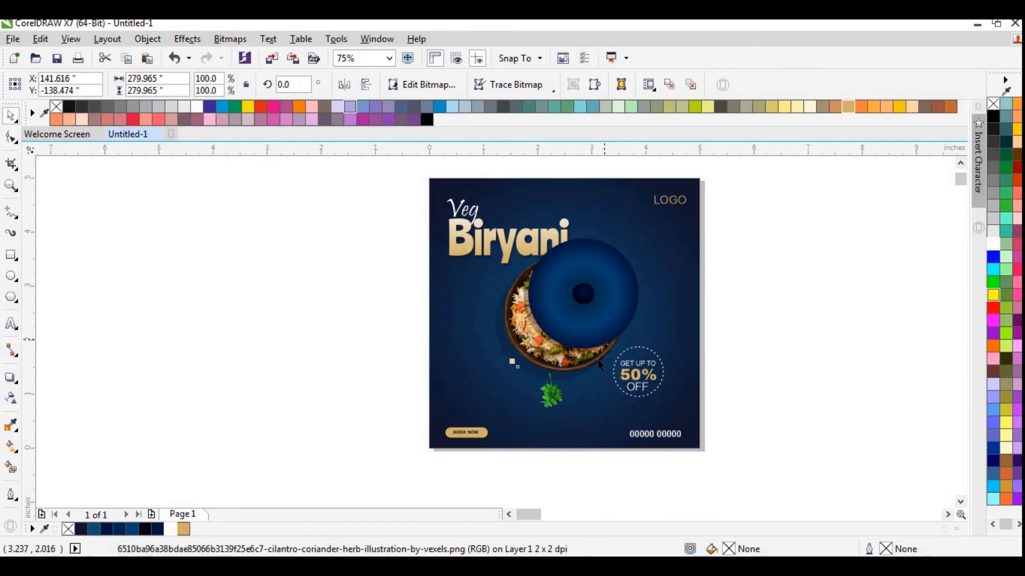
left_click(744, 328)
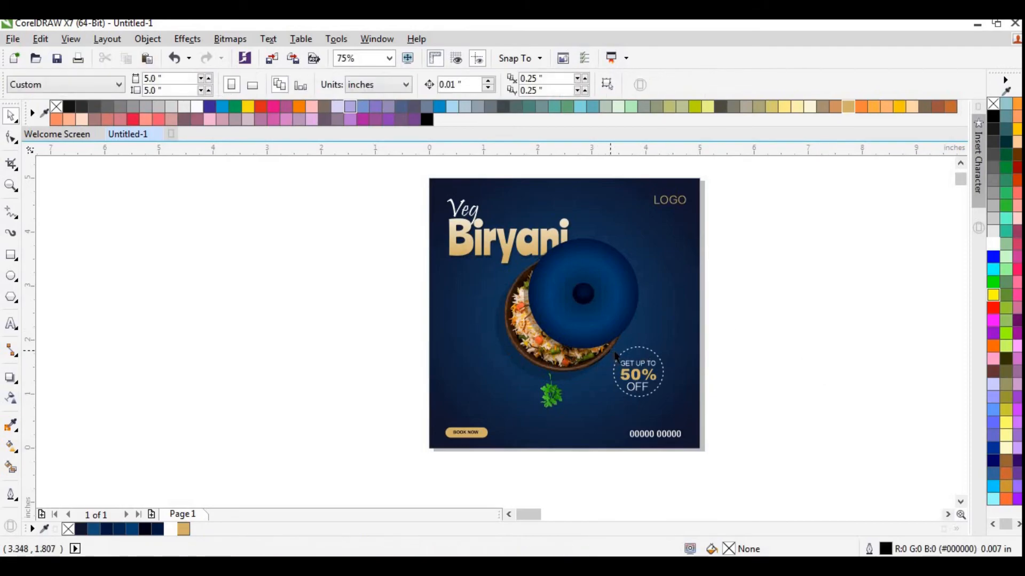
Draw a rectangular frame about 0.77 by 0.403 inches around the LOGO text and give it a gold outline.
scroll(616, 356, "down", 1)
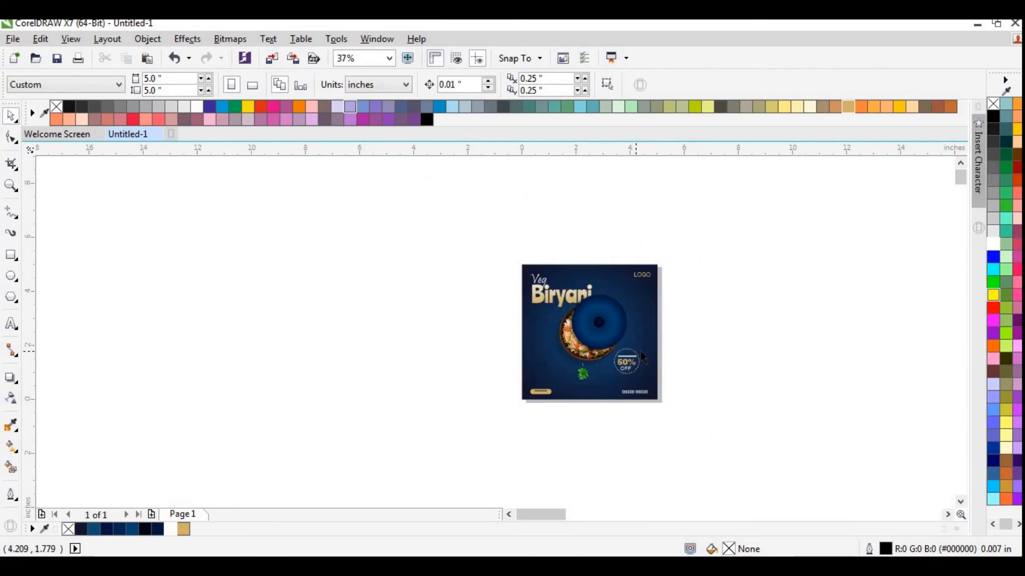
scroll(665, 382, "up", 1)
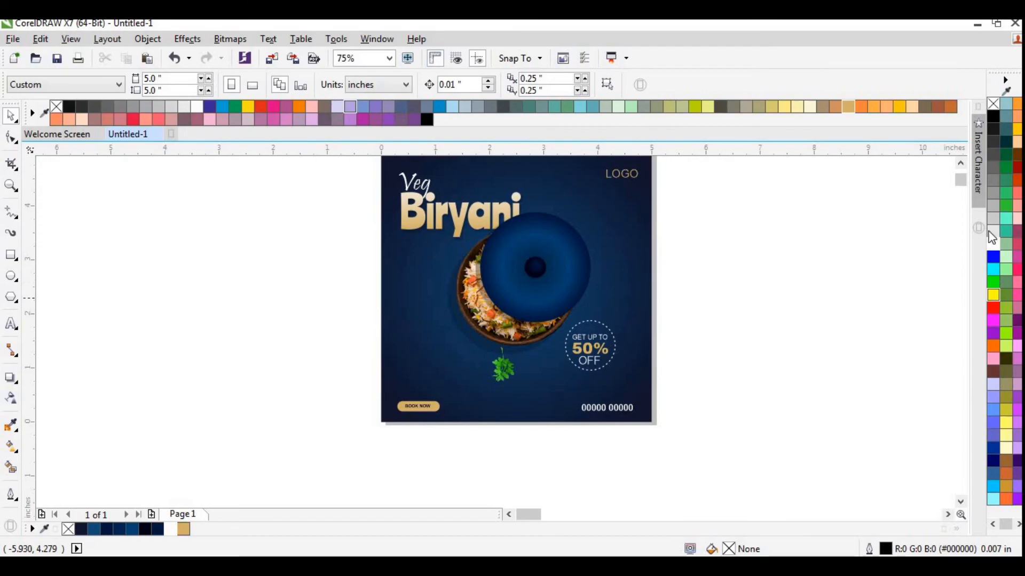
left_click(961, 165)
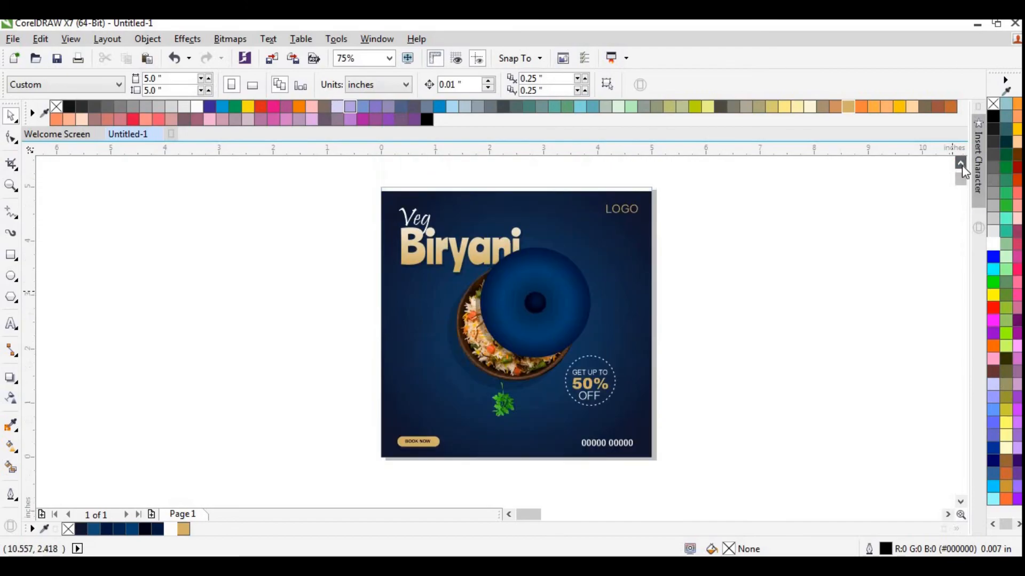
left_click(11, 185)
left_click_drag(367, 172, 695, 474)
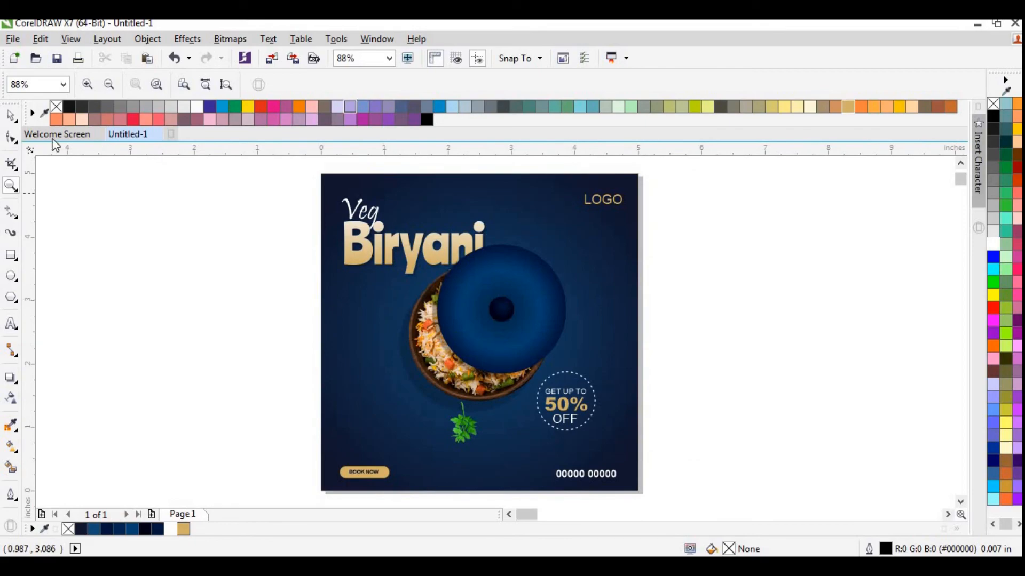
left_click(10, 255)
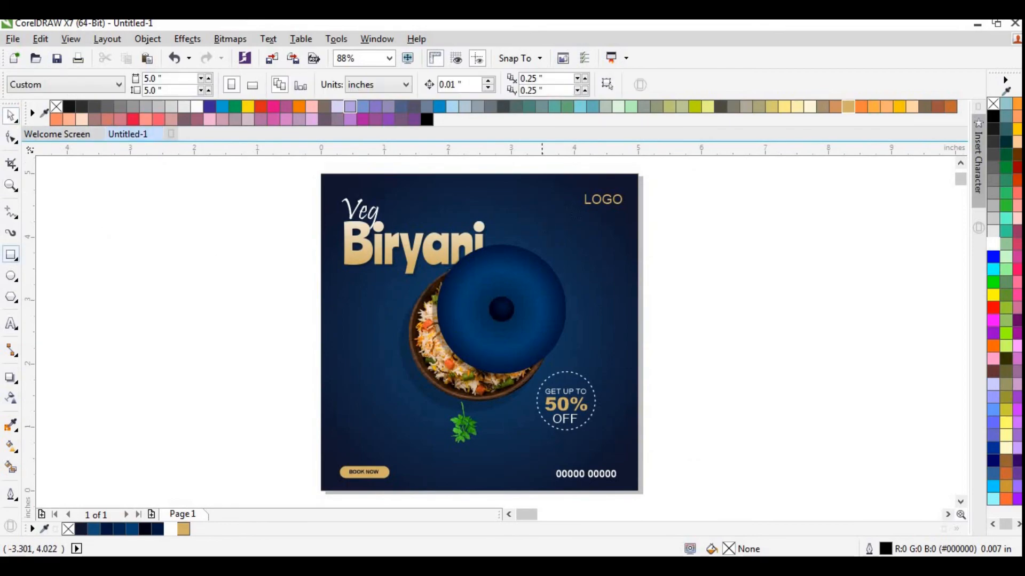
left_click_drag(578, 186, 638, 221)
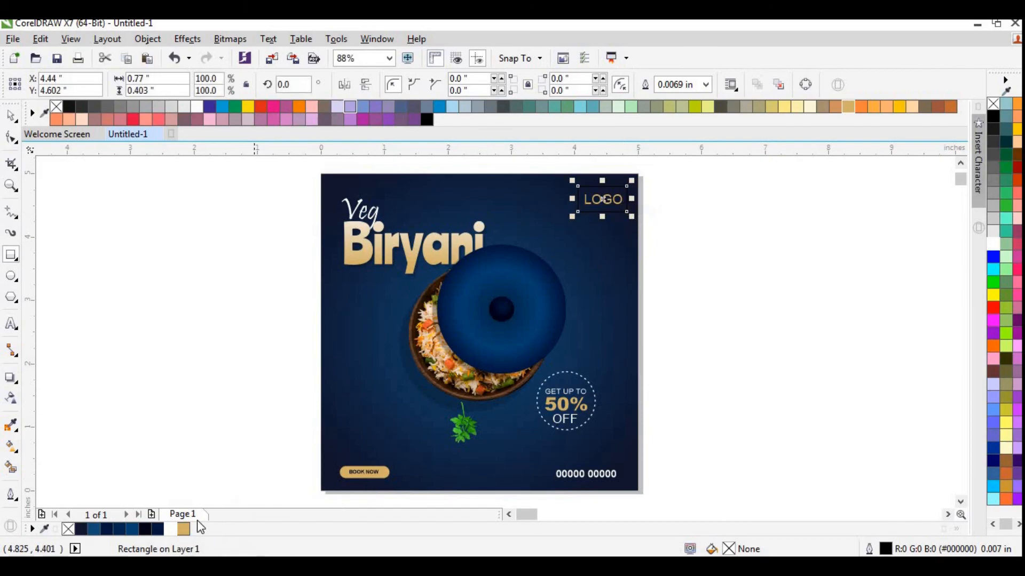
left_click(11, 116)
Scale the LOGO text and its gold frame down together toward the design's upper-right corner.
left_click(658, 174)
left_click_drag(556, 238, 555, 242)
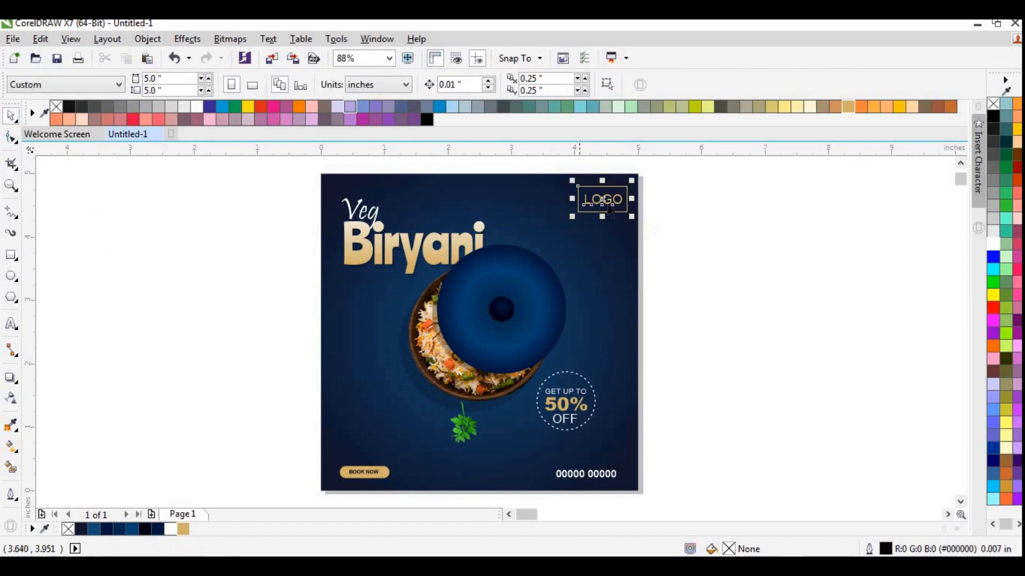
scroll(600, 182, "up", 2)
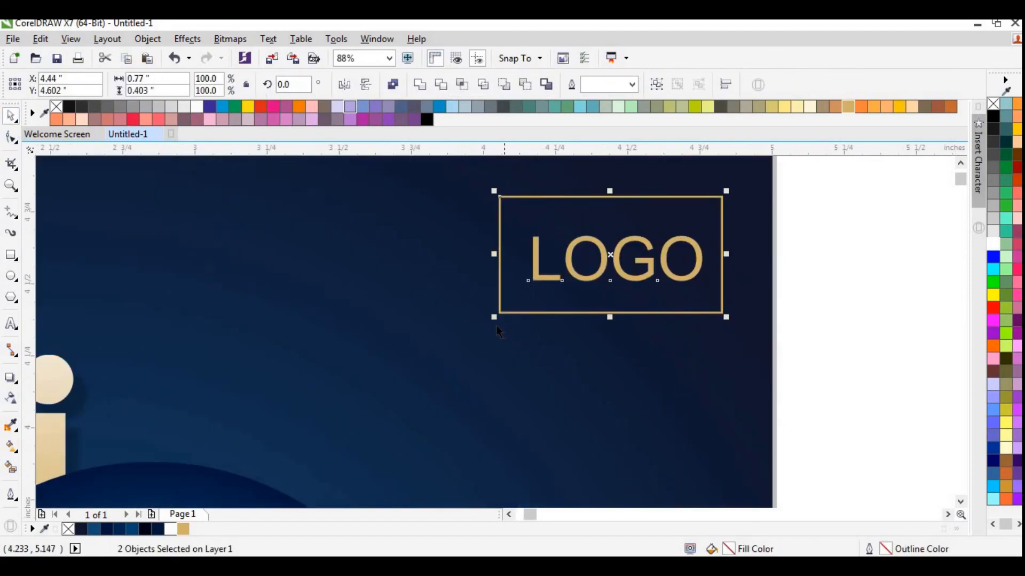
left_click_drag(495, 319, 596, 302)
left_click(816, 242)
key("F4")
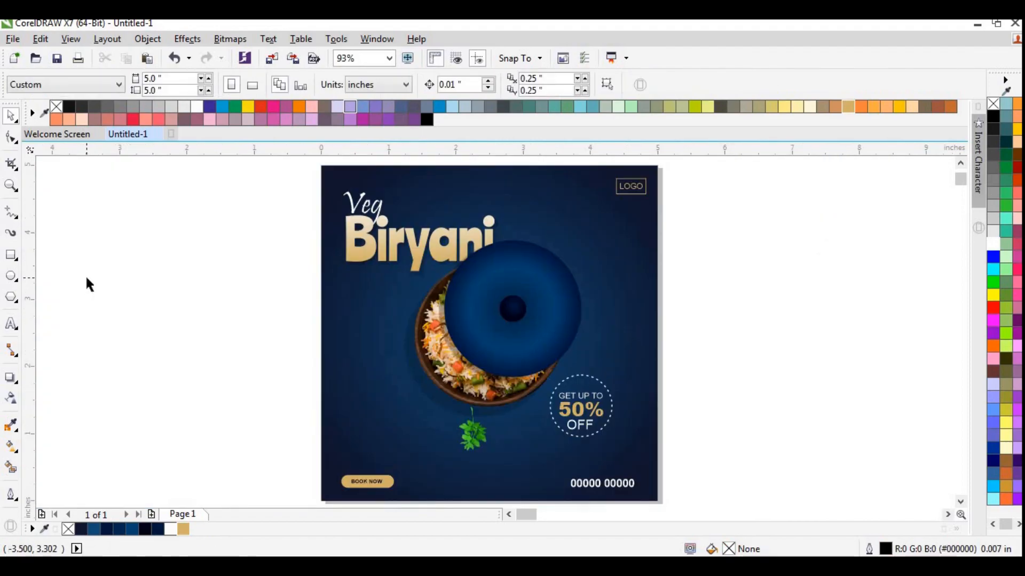